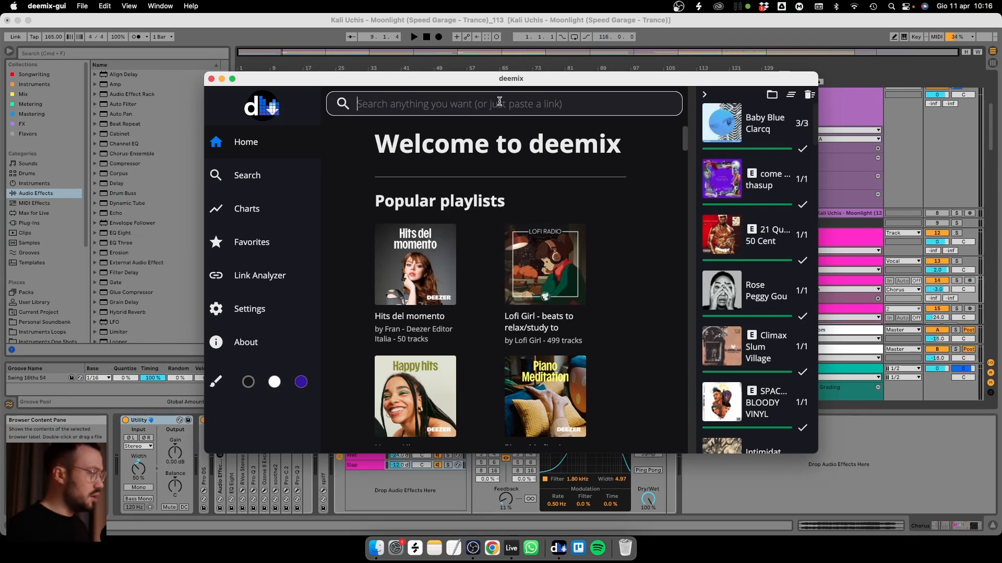
Search the music catalogue for "kali uchis moonlight" and look through the matching tracks
left_click(500, 101)
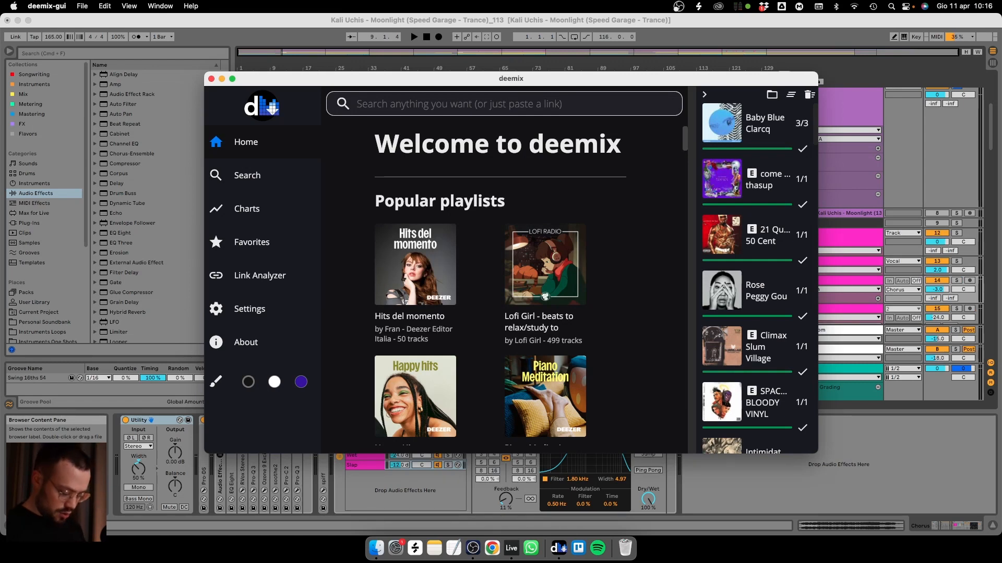
type("kali uchis moon")
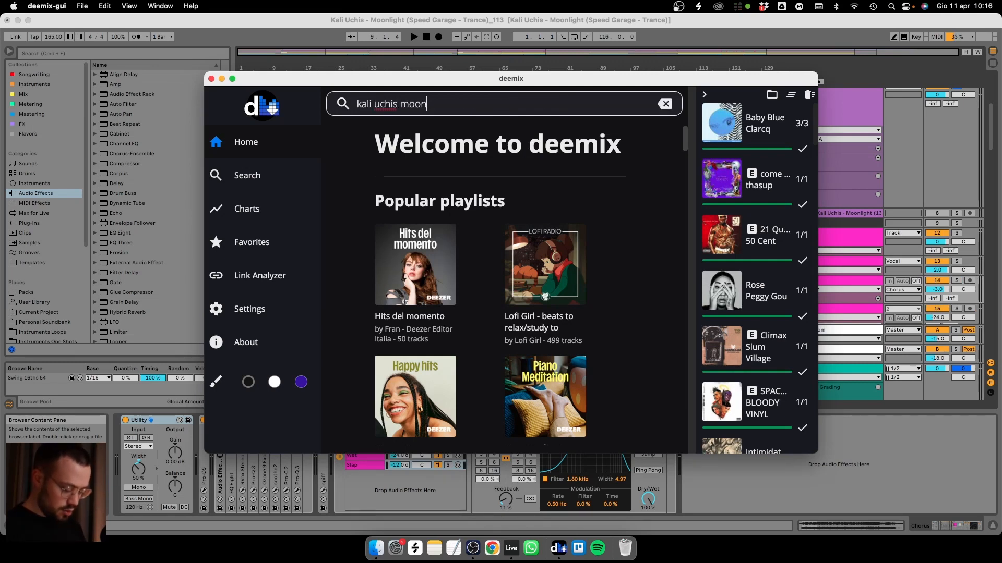
type("light")
key("Return")
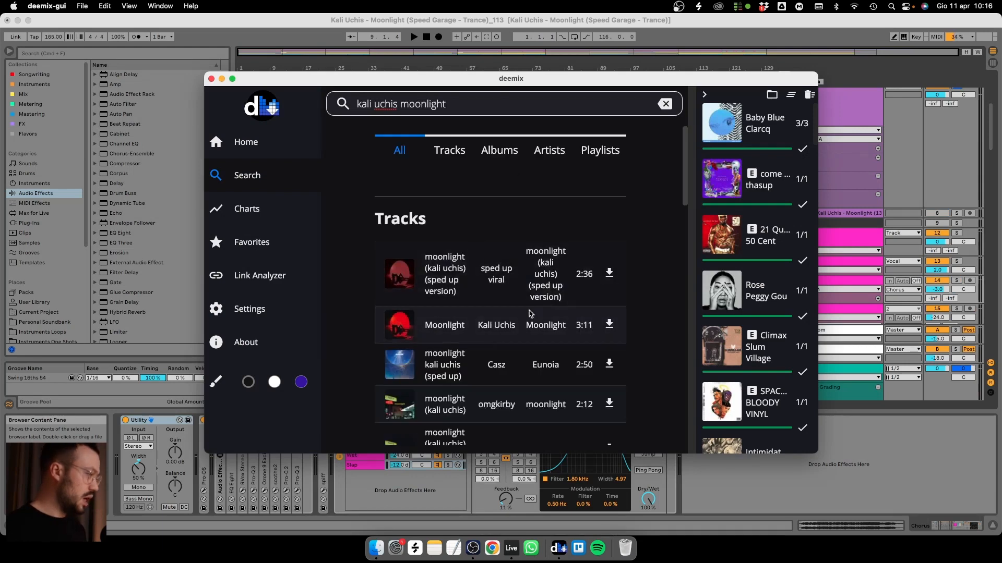
scroll(502, 371, "down", 2)
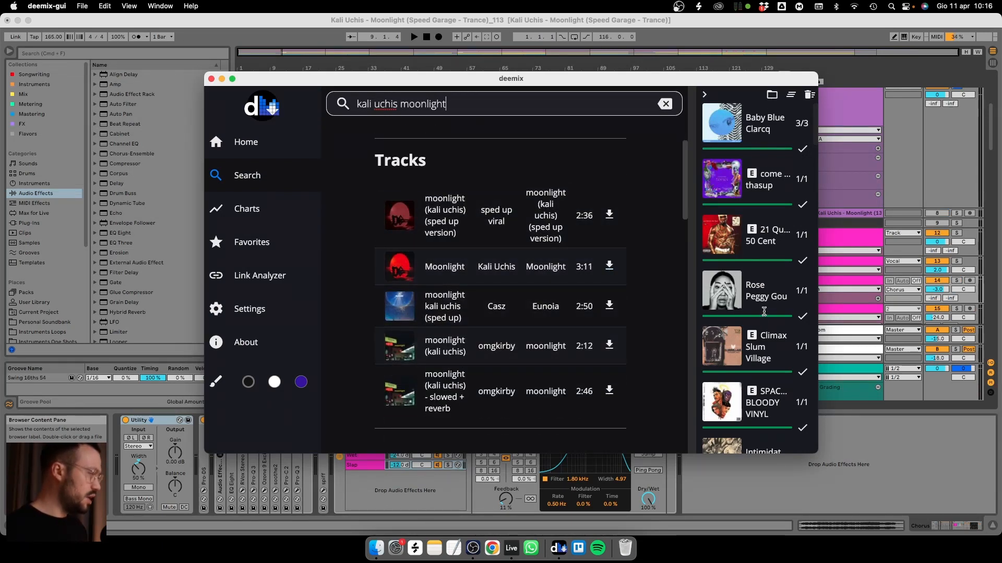
scroll(763, 311, "down", 8)
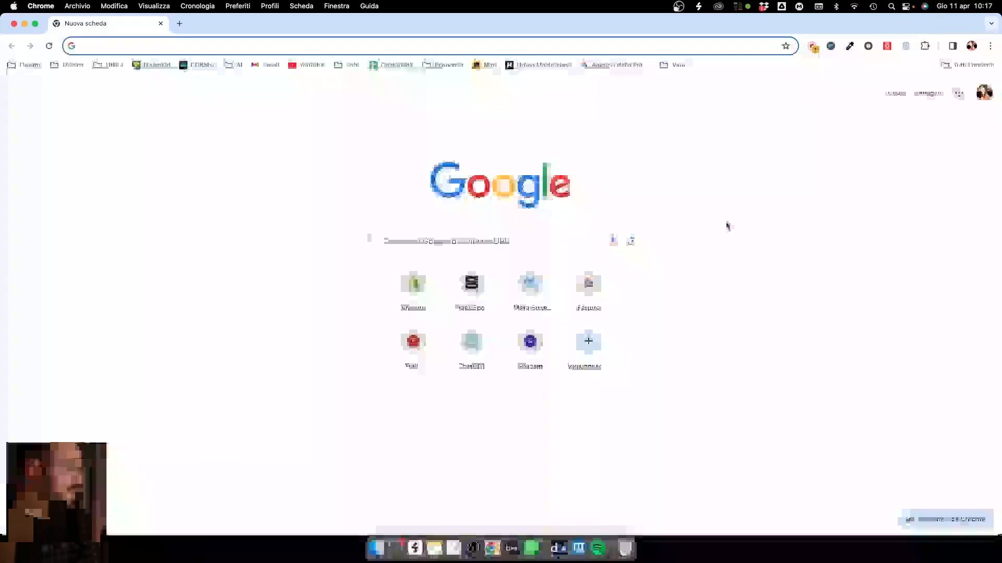
Search the web for "vocal remover free" using the suggested query
type("vocal")
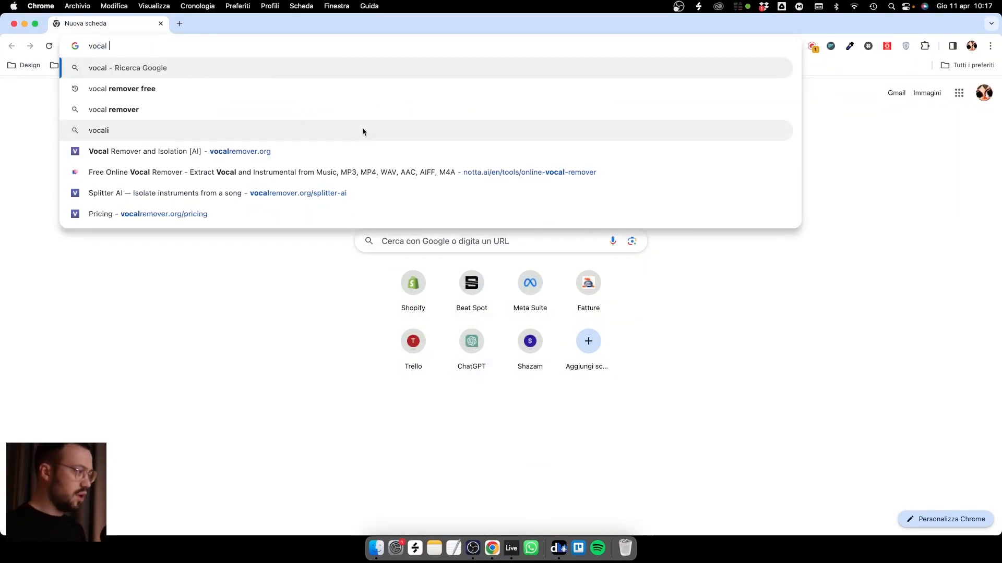
key("Down")
key("Down")
key("Up")
key("Return")
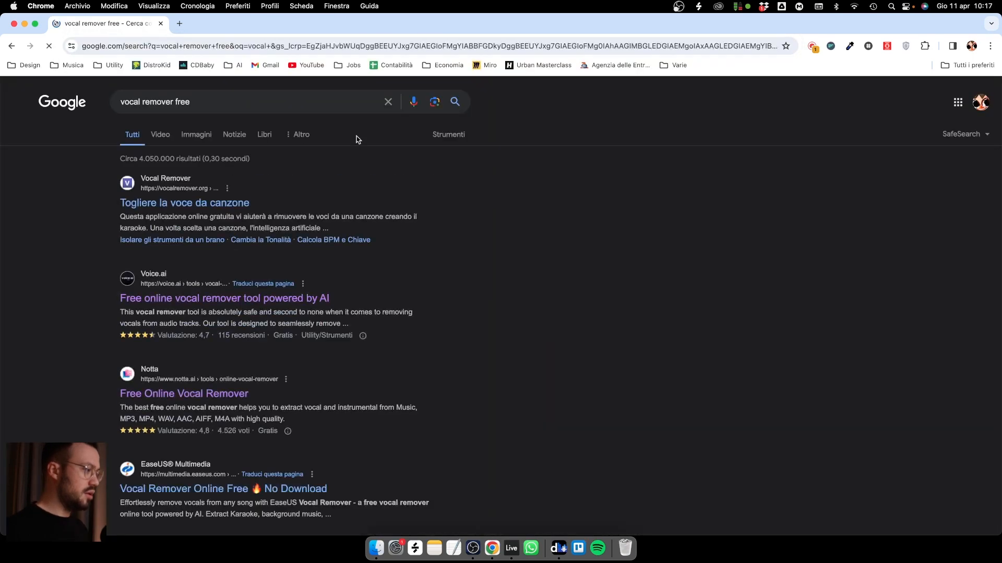
Look through the vocal remover search results and open the vocalremover.org page "Togliere la voce da canzone"
scroll(261, 209, "down", 3)
scroll(166, 283, "up", 2)
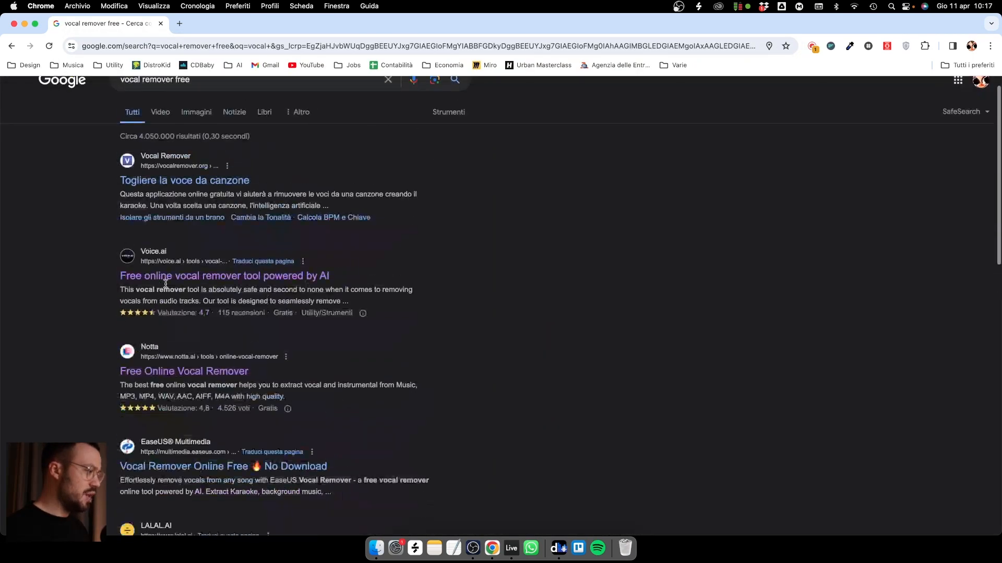
scroll(196, 339, "down", 1)
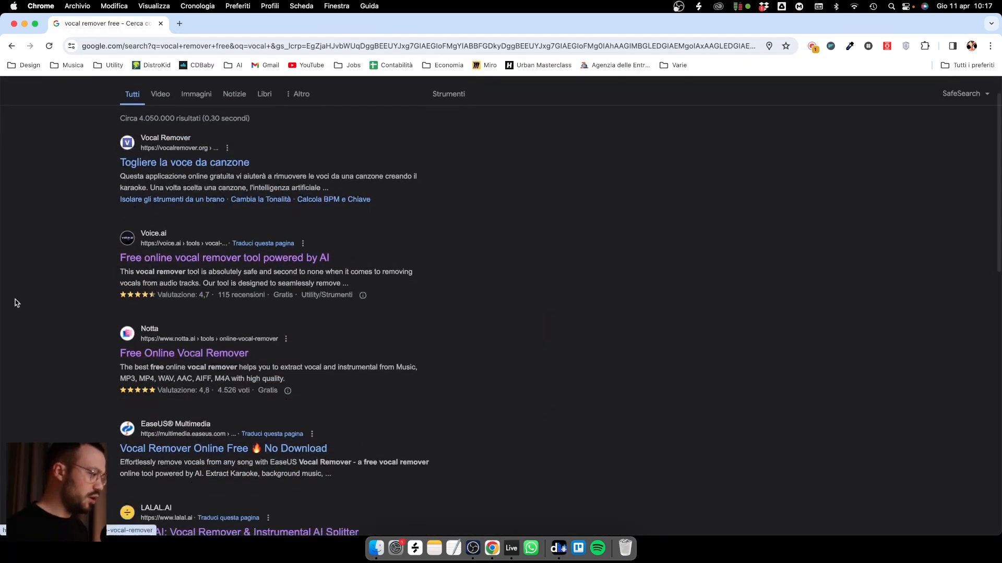
scroll(104, 376, "down", 3)
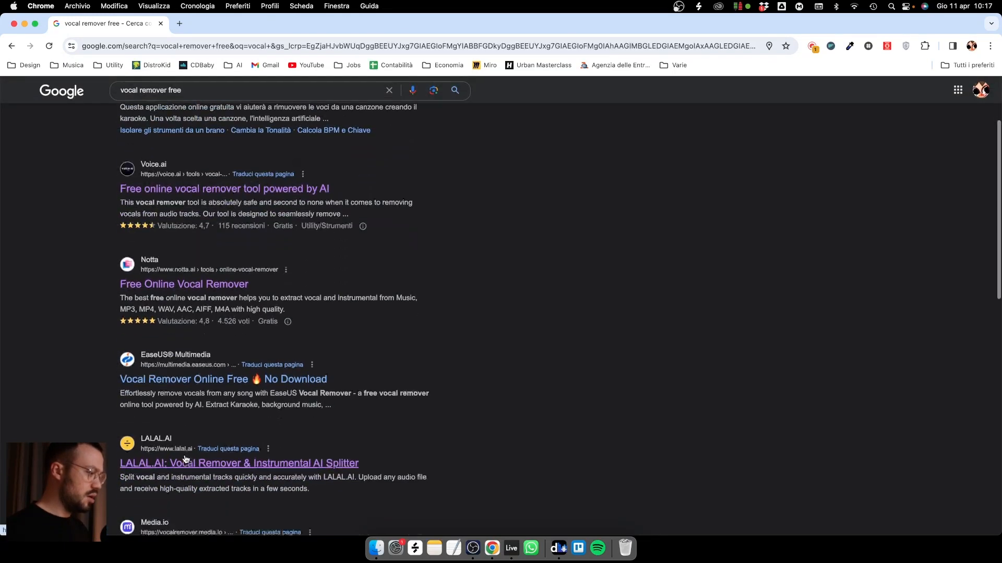
scroll(185, 459, "down", 7)
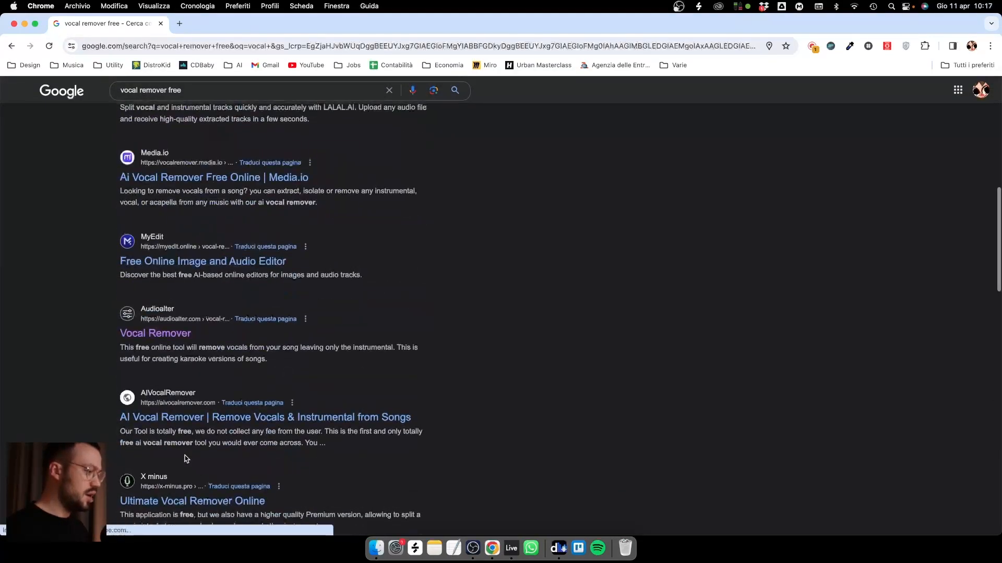
scroll(186, 457, "up", 10)
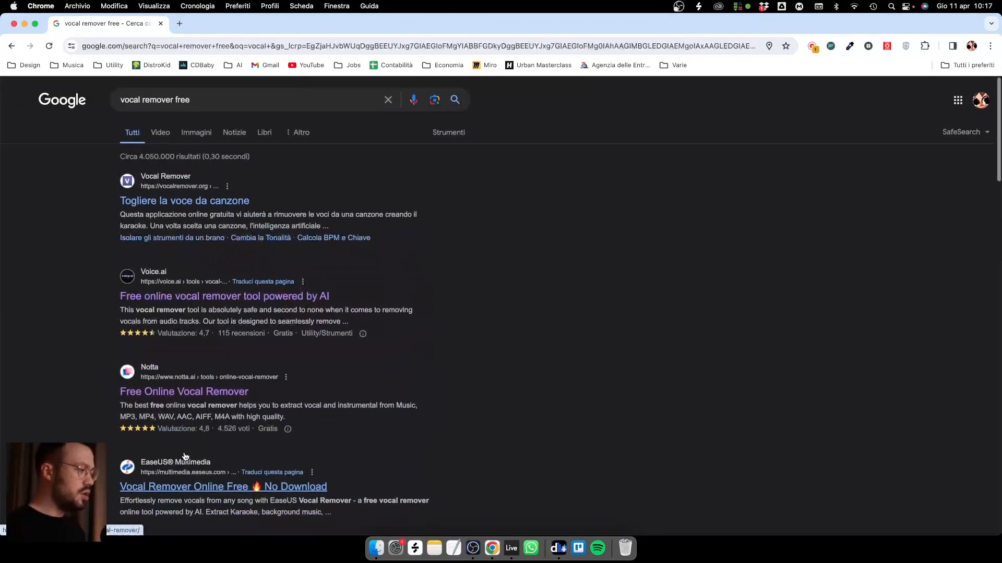
left_click(157, 203)
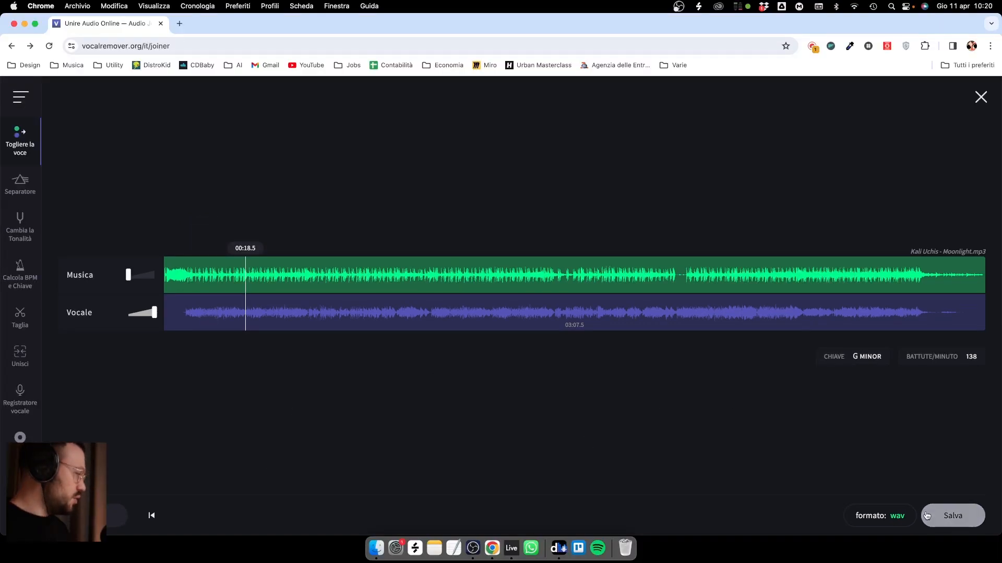
Show the save options for the separated music and vocal stems of Kali Uchis - Moonlight.mp3 in wav format
left_click(953, 516)
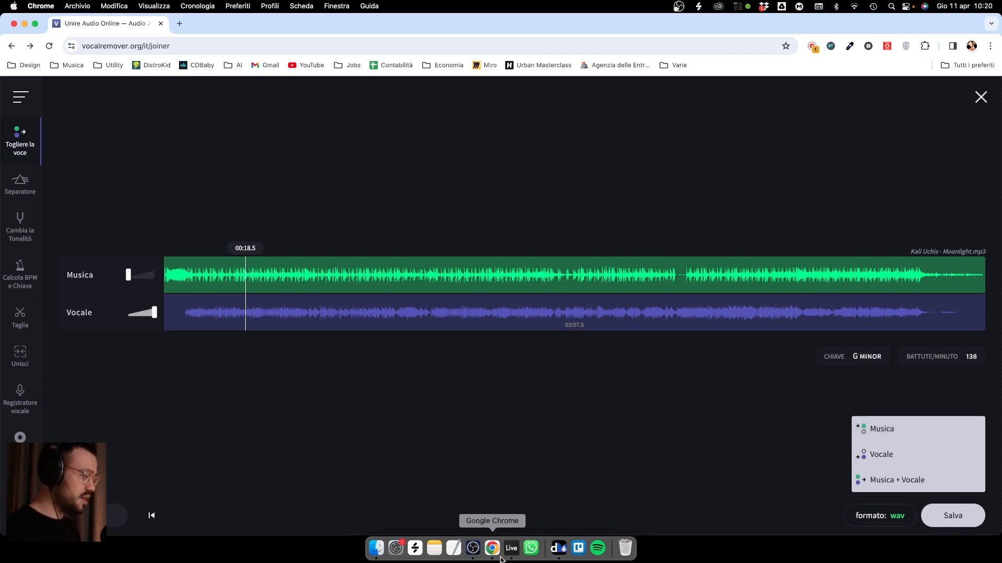
Switch to Ableton Live and solo the Kali Uchis - Moonlight music track and the Chorus vocals track for listening
left_click(512, 548)
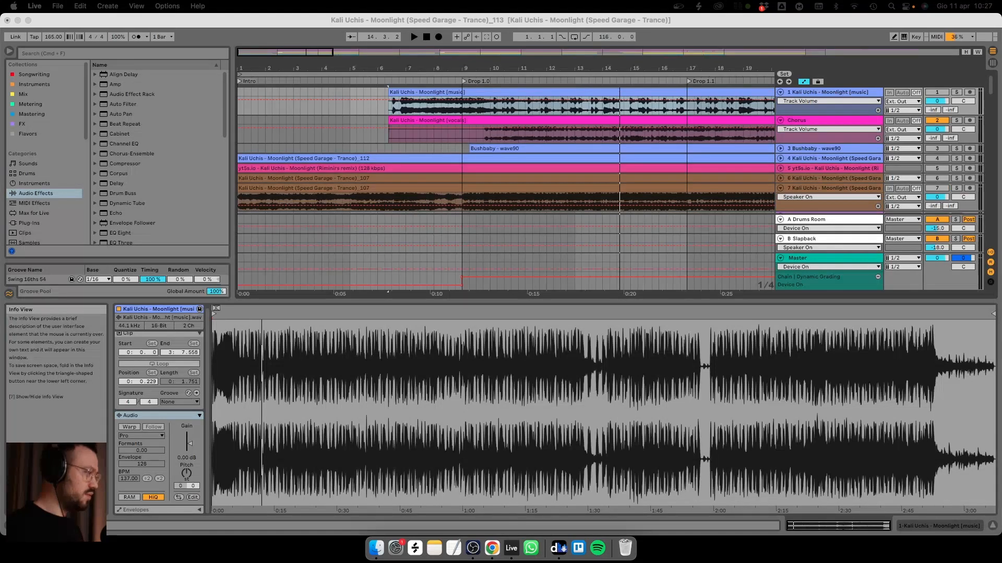
left_click_drag(566, 69, 553, 32)
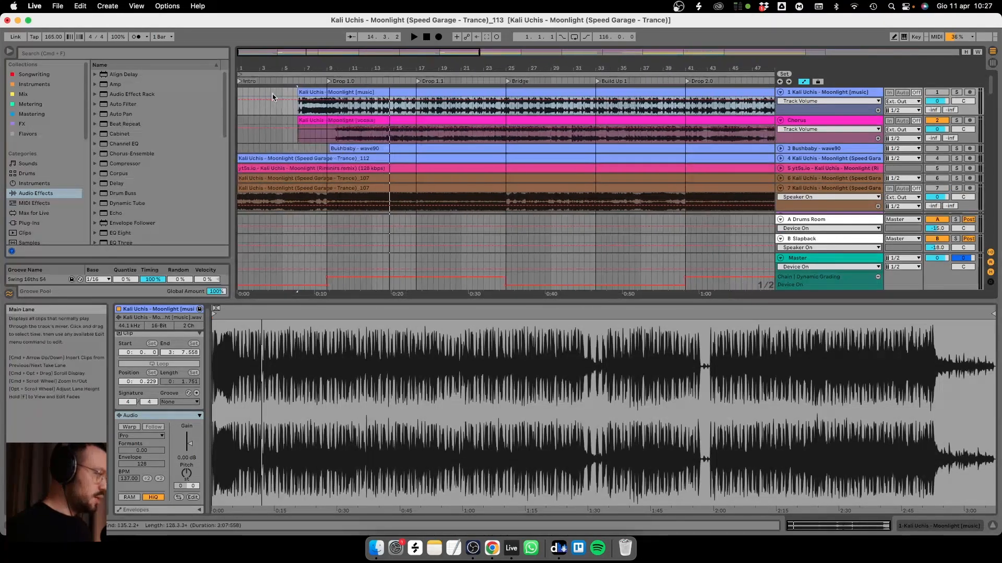
left_click(956, 91)
left_click(956, 120)
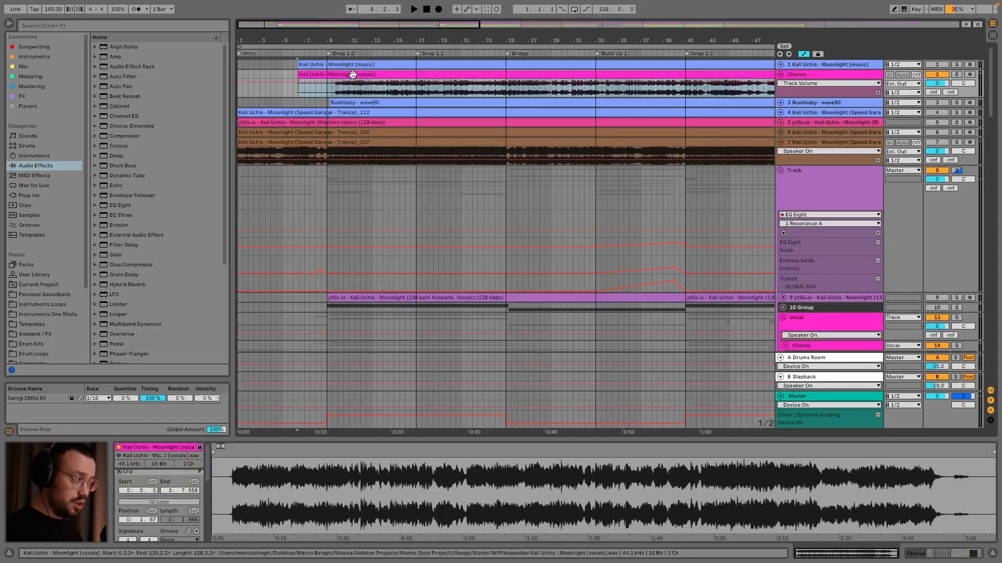
Solo the Chorus track and turn on warping for its Moonlight vocals clip in Complex Pro mode
left_click(956, 74)
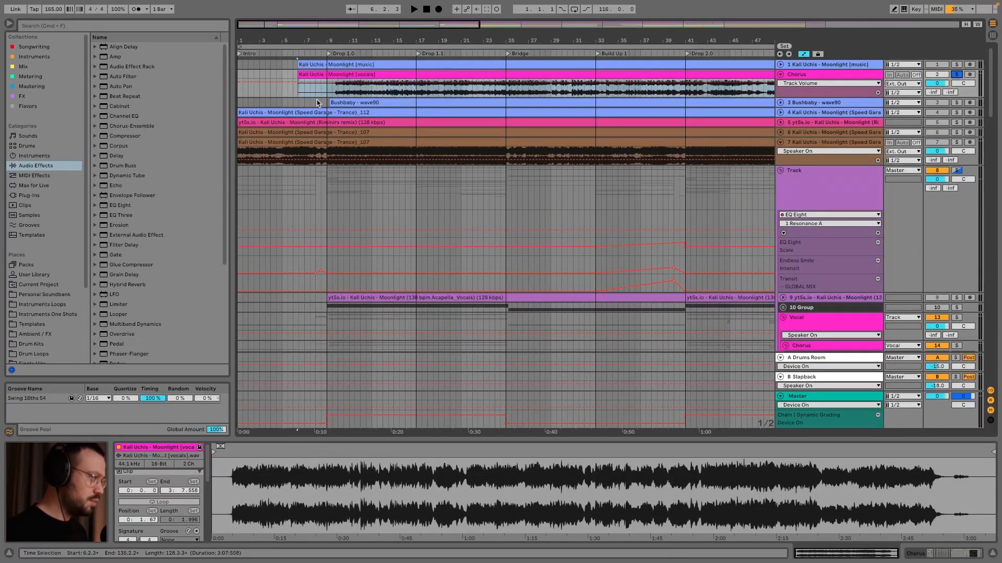
left_click(323, 93)
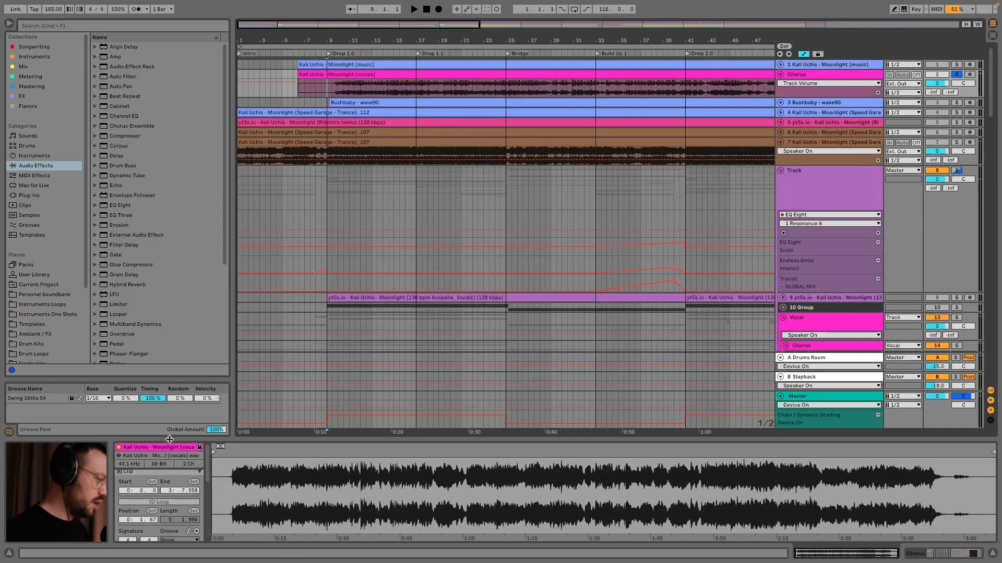
left_click_drag(170, 438, 172, 326)
left_click(130, 454)
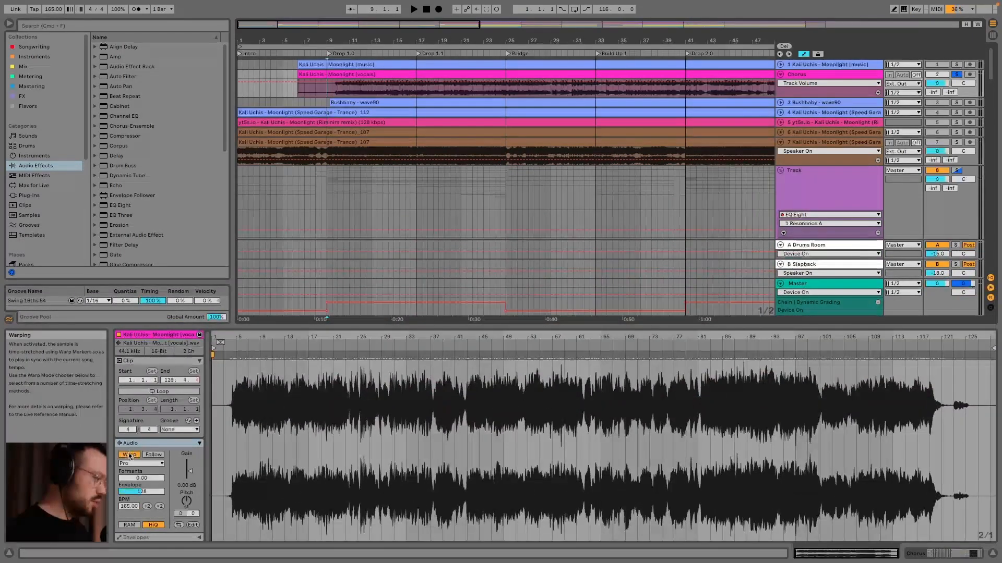
left_click(128, 463)
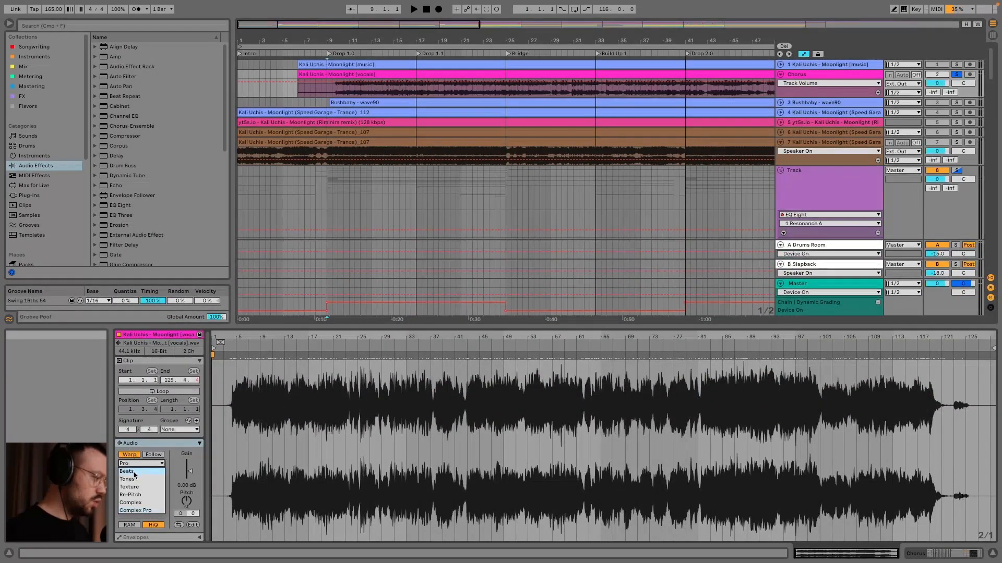
left_click(134, 510)
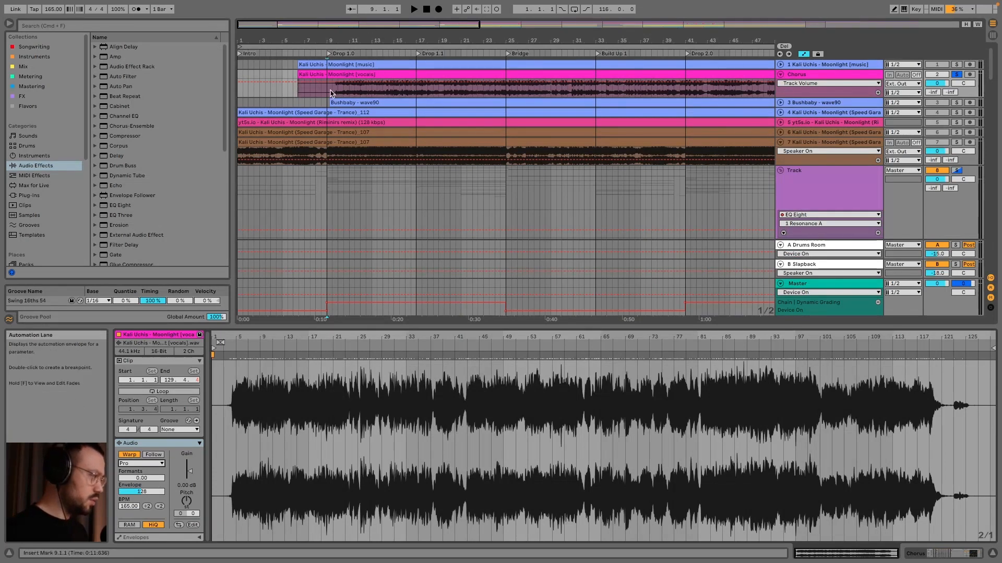
Transpose the vocals clip by -3 semitones during playback and audition Formants at 100, returning it to 0
key("space")
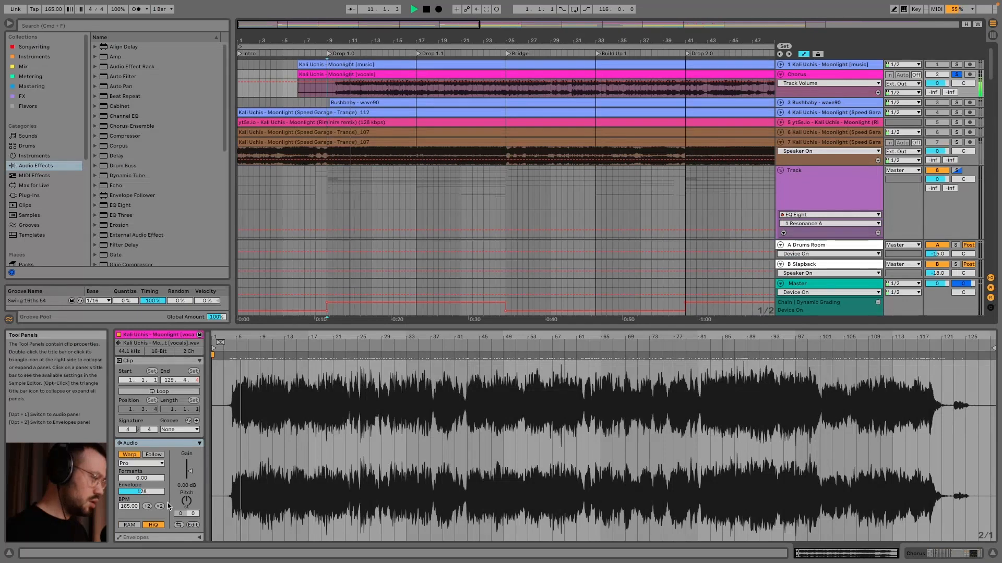
left_click_drag(186, 501, 180, 505)
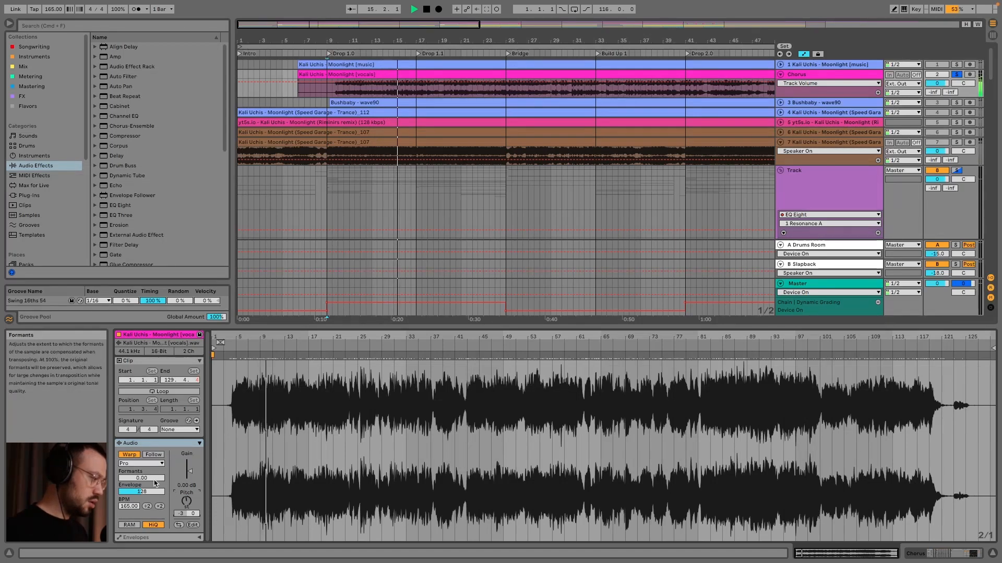
left_click_drag(155, 481, 155, 459)
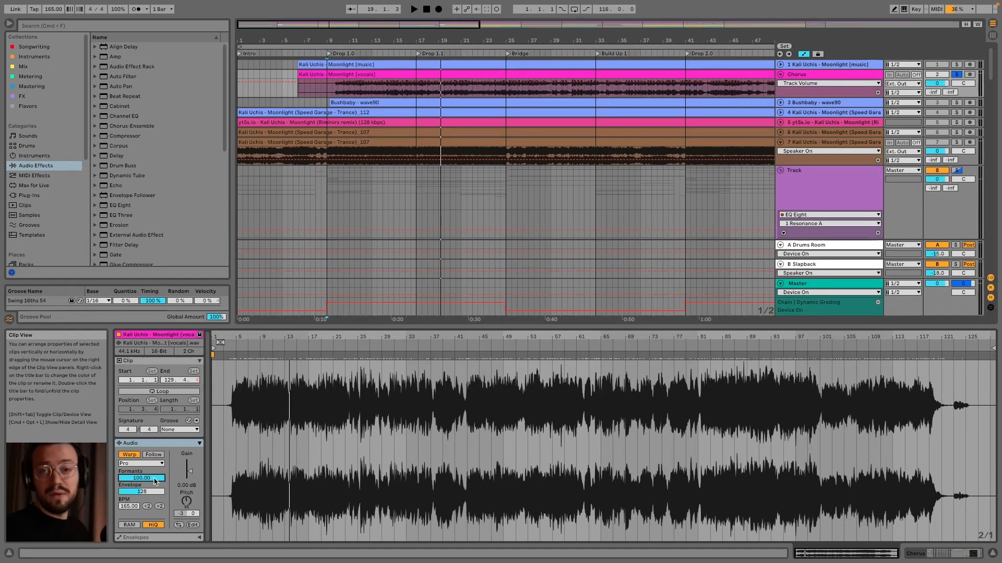
left_click_drag(151, 478, 152, 527)
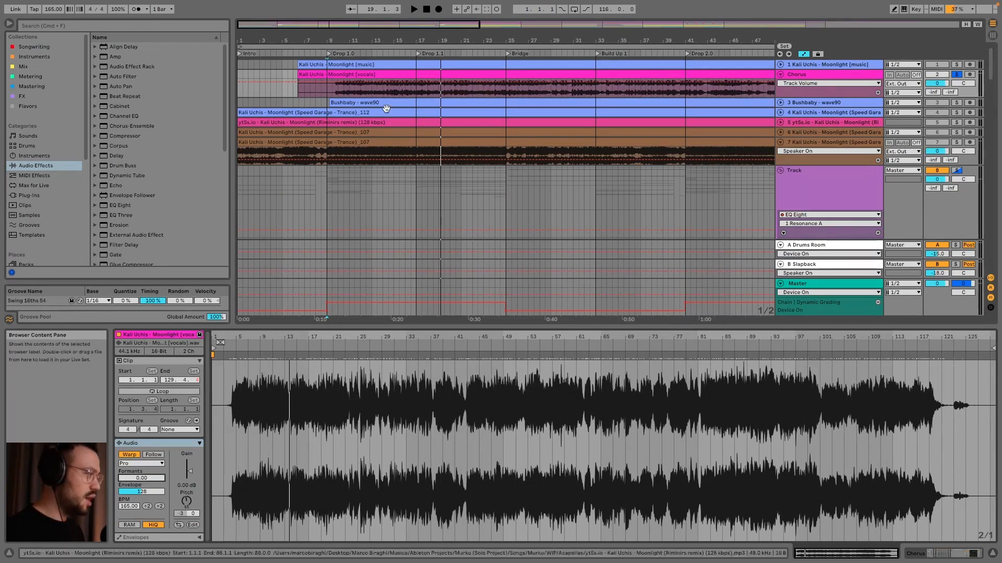
Play the transposed vocals clip from around bar 12 in Complex Pro mode
left_click(359, 101)
left_click(359, 95)
key("space")
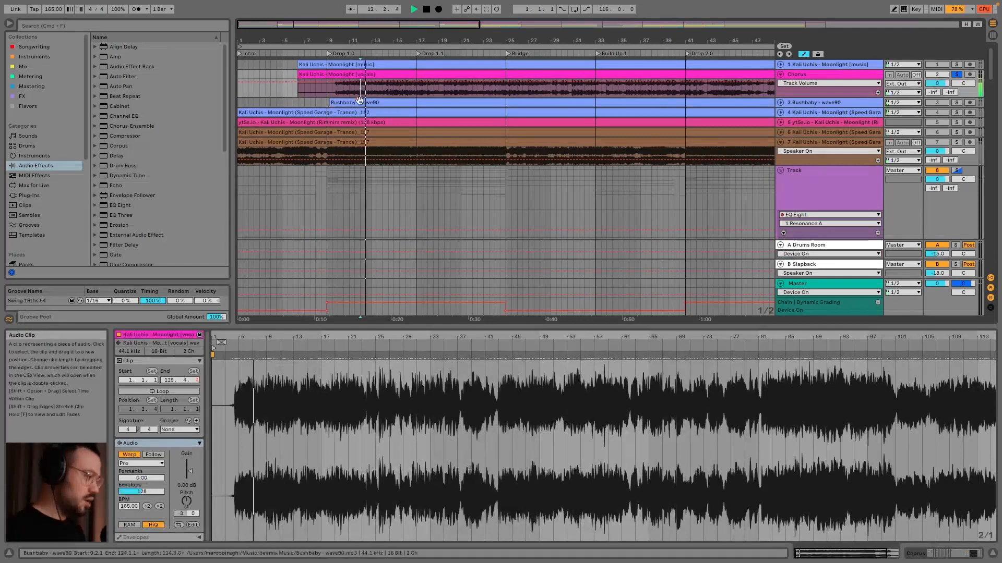
Switch the vocals clip to Tones warp mode, audition its grain size during playback, and reopen the warp mode choices
left_click(140, 464)
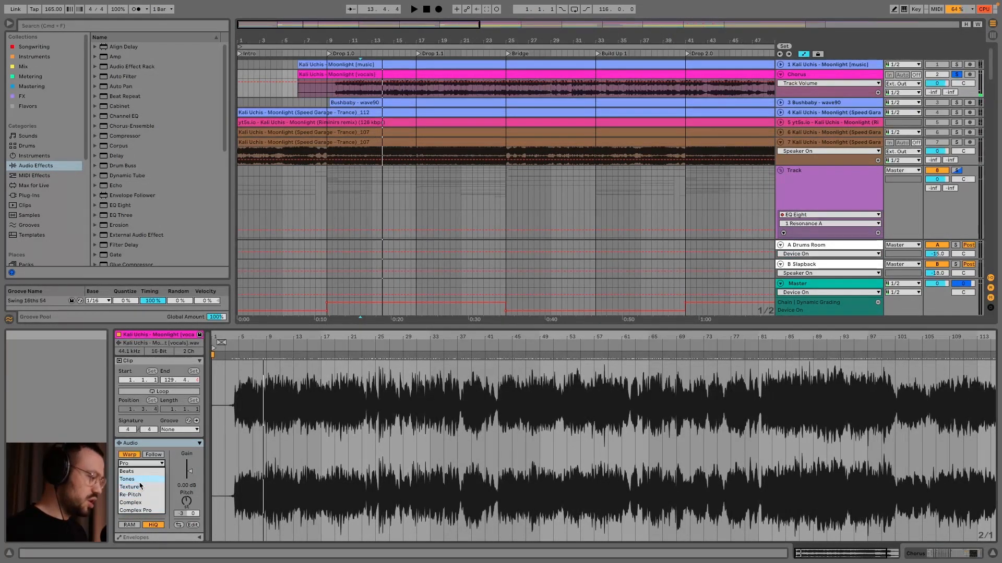
left_click(131, 479)
key("space")
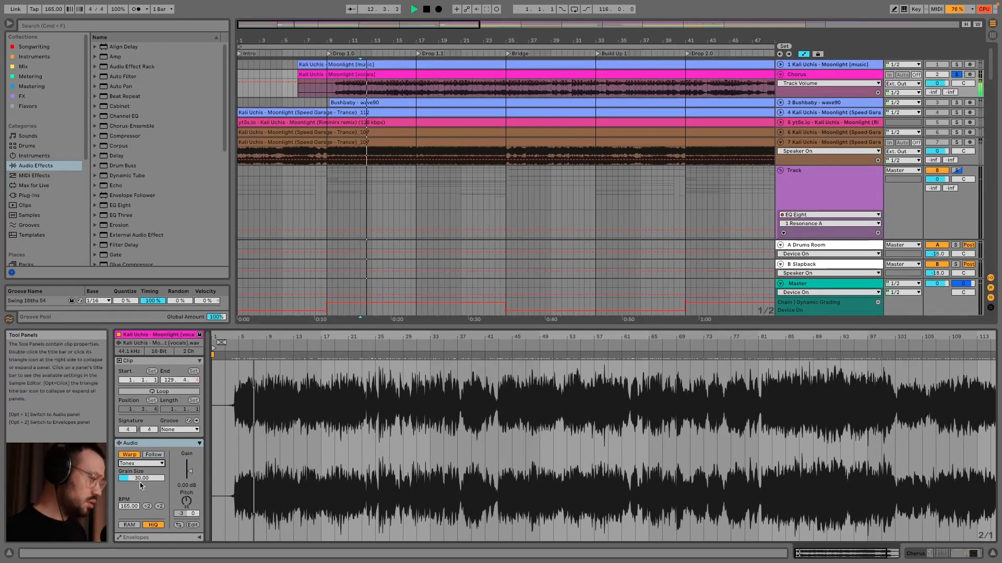
mouse_move(142, 480)
left_mouse_down()
mouse_move(142, 449)
mouse_move(144, 473)
left_mouse_up()
key("space")
left_click(140, 463)
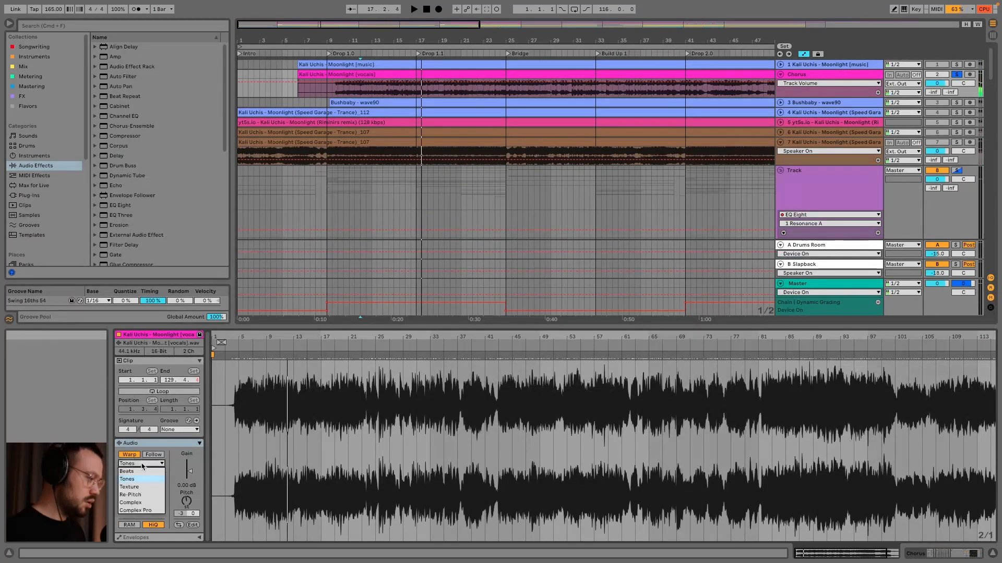
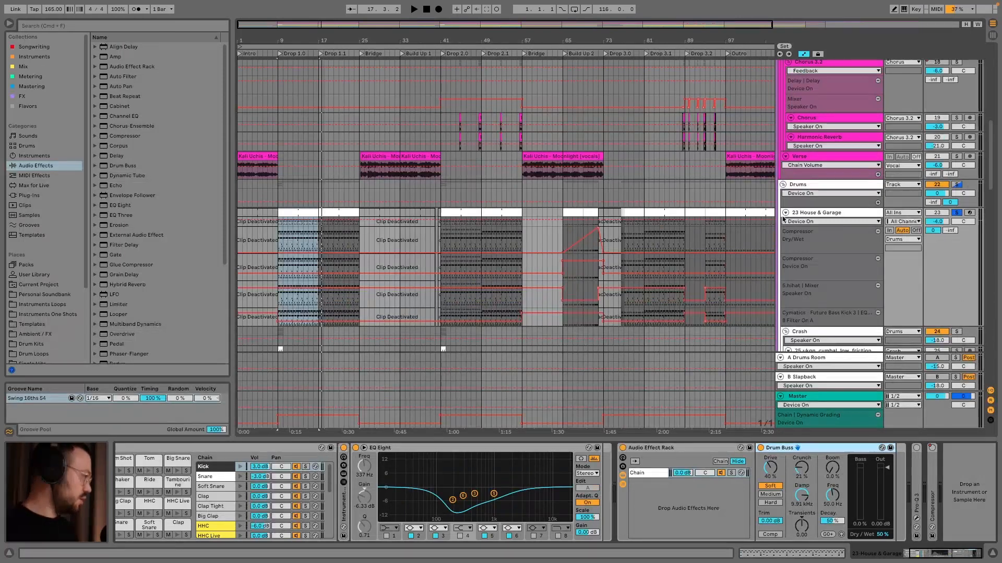
Solo the House & Garage drum track and play a short passage from the start of Drop 1.0
left_click(956, 212)
key("space")
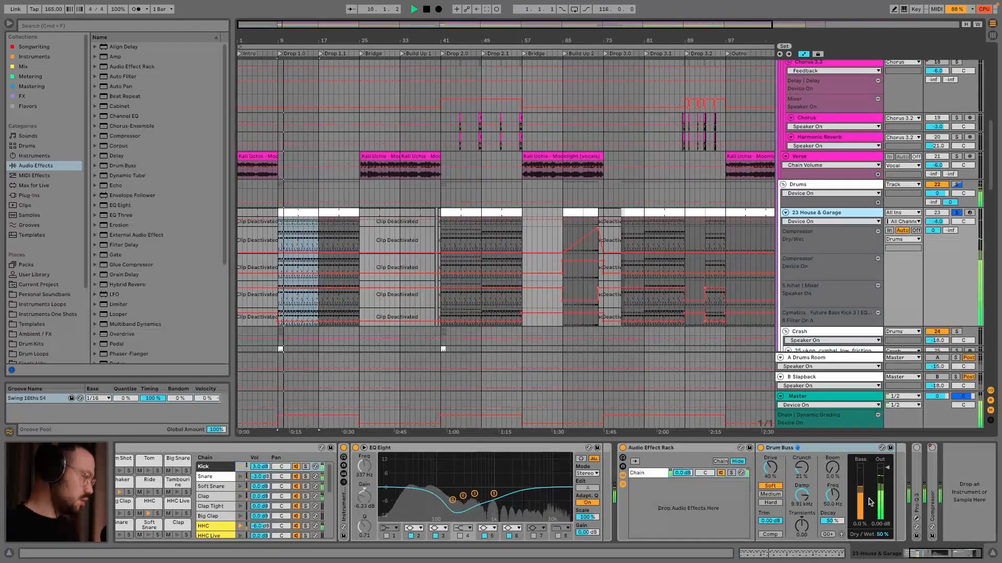
key("space")
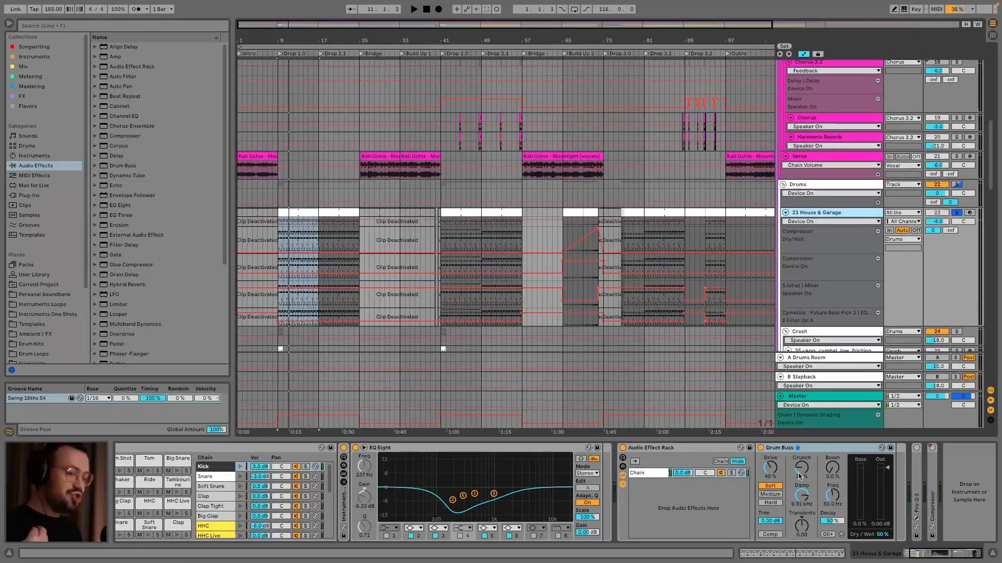
Audition the Drum Buss Crunch amount on the House & Garage drums during Drop 1.0 playback, returning it to 21 %
left_click(771, 468)
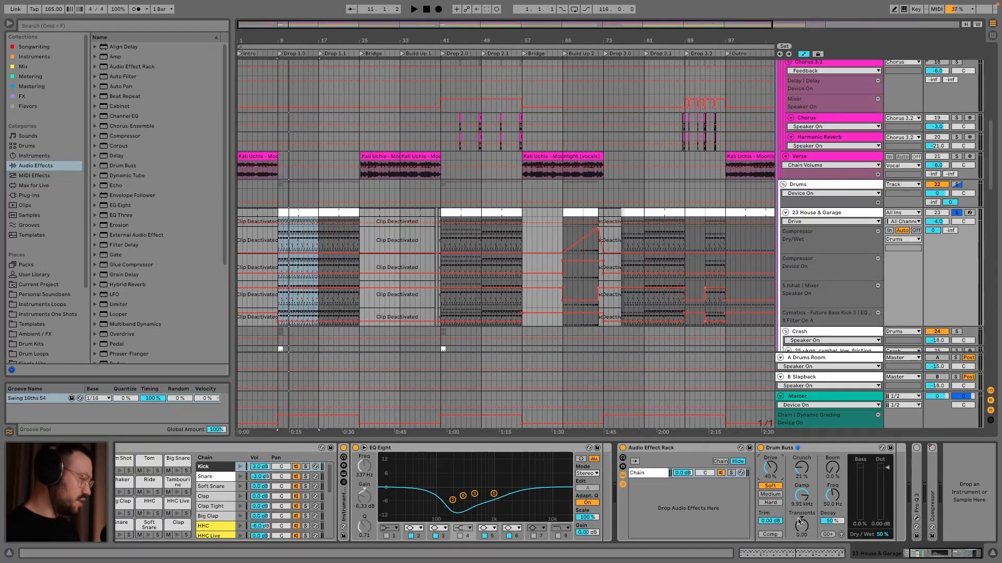
key("space")
left_click_drag(780, 470, 804, 473)
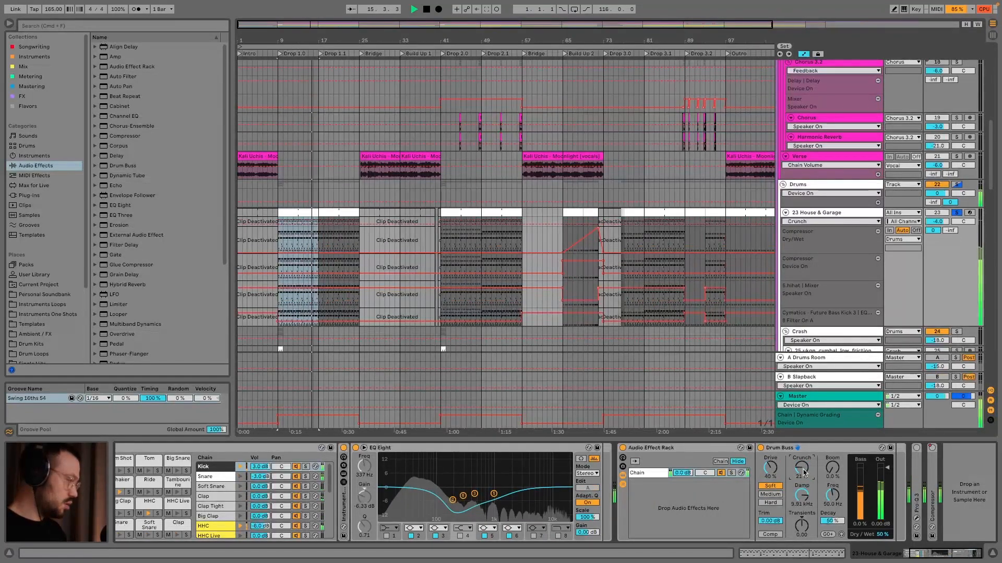
key("space")
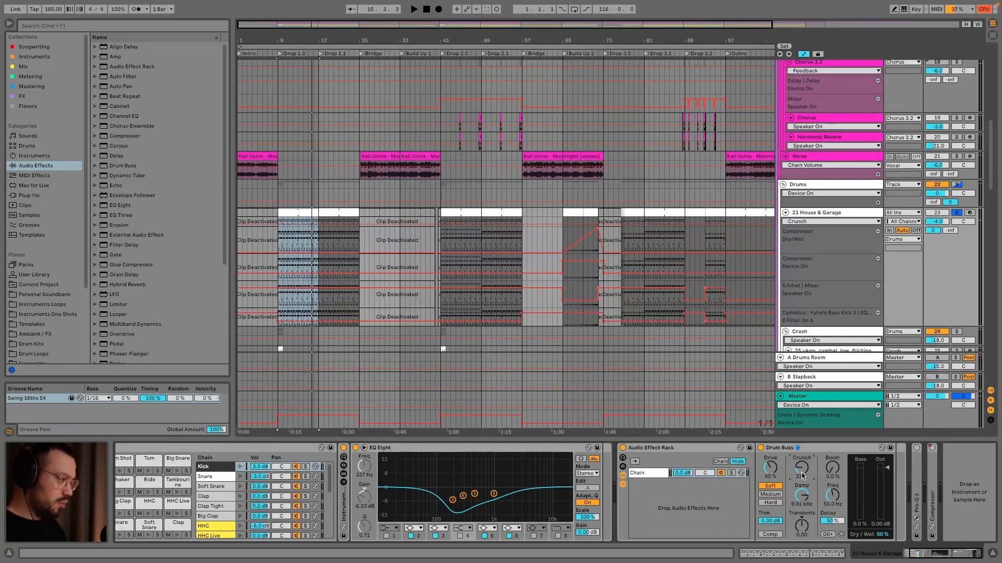
key("space")
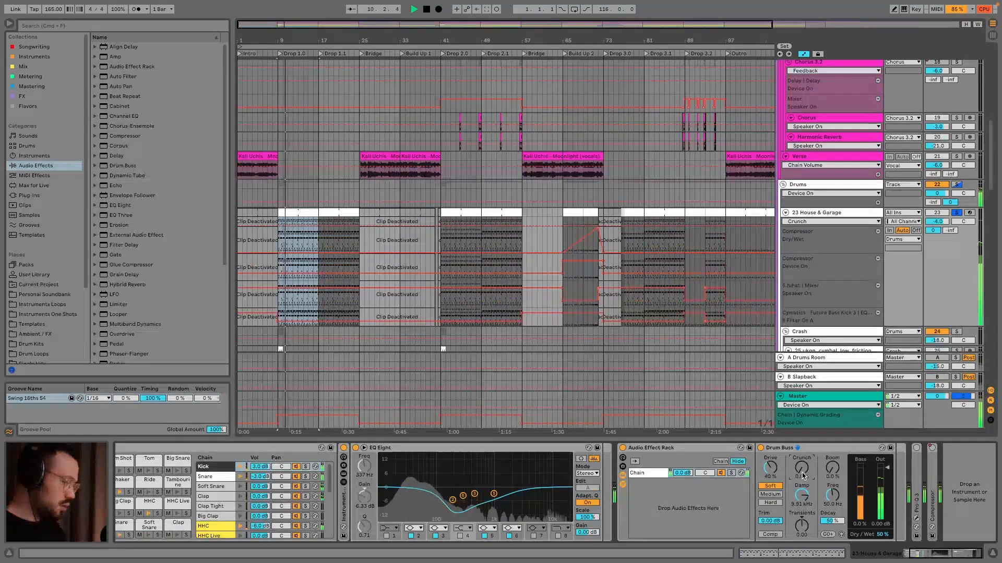
left_click_drag(803, 476, 803, 454)
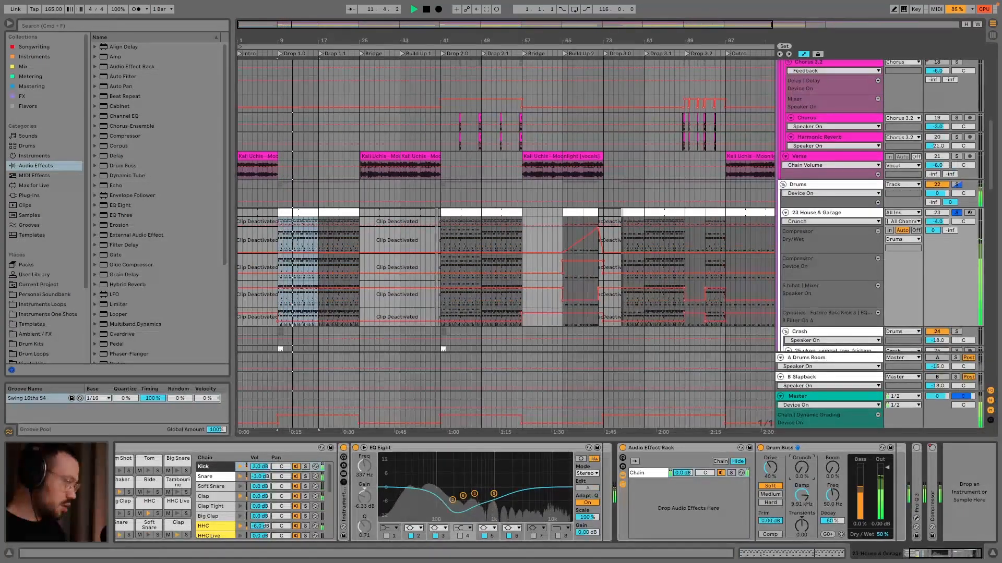
key("space")
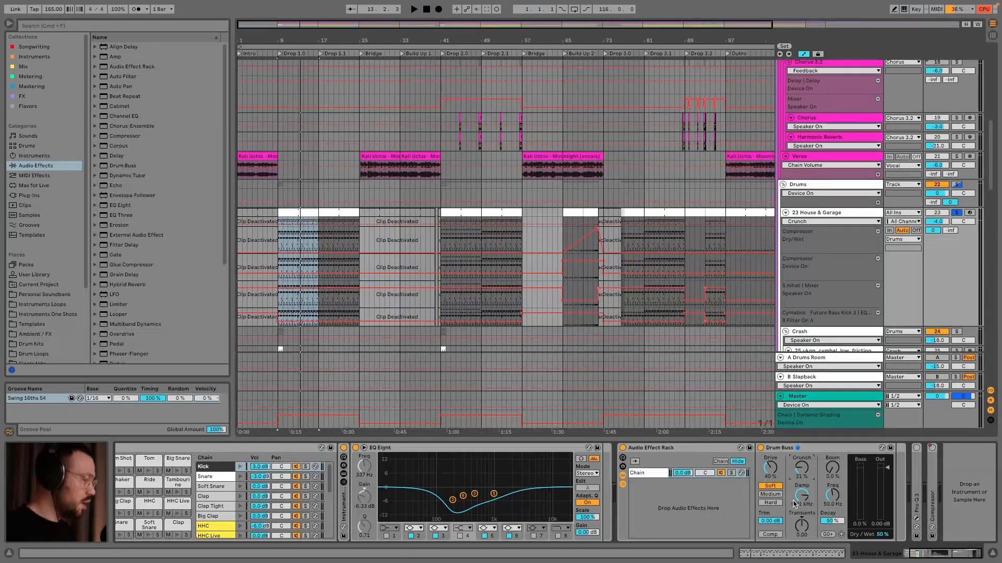
Audition the Drum Buss Damp frequency on the drums during playback, leaving it at 9.91 kHz
mouse_move(797, 499)
left_mouse_down()
mouse_move(796, 476)
mouse_move(801, 533)
mouse_move(801, 495)
left_mouse_up()
key("space")
key("space")
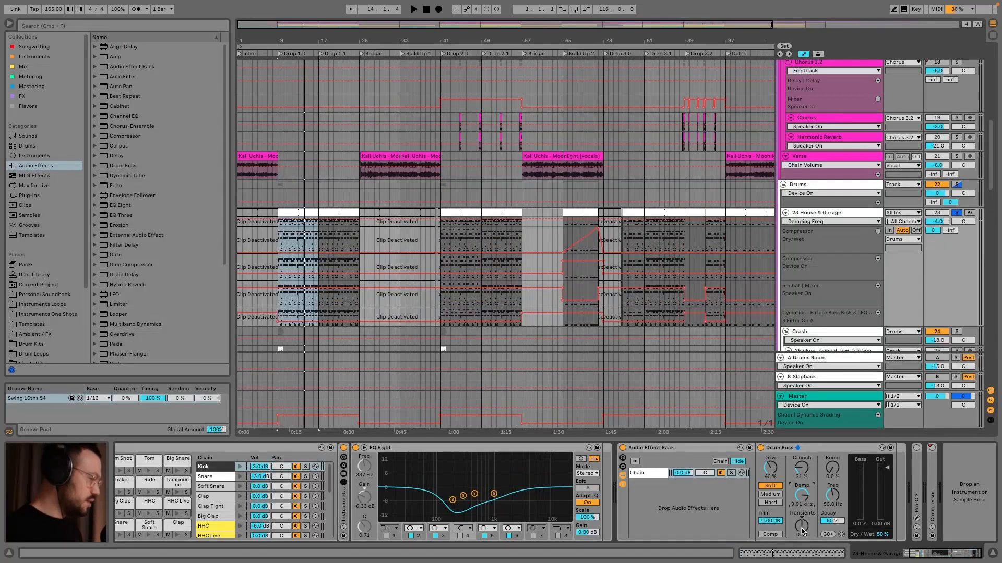
Audition Drum Buss Transients raised and at -1.00 during playback, and reset it to 0.00
left_click(802, 527)
key("space")
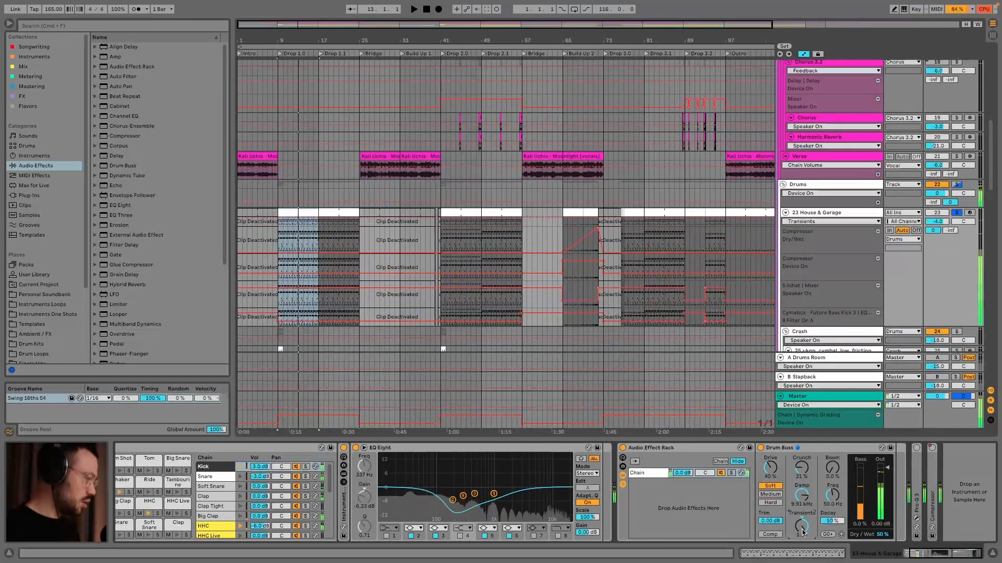
key("space")
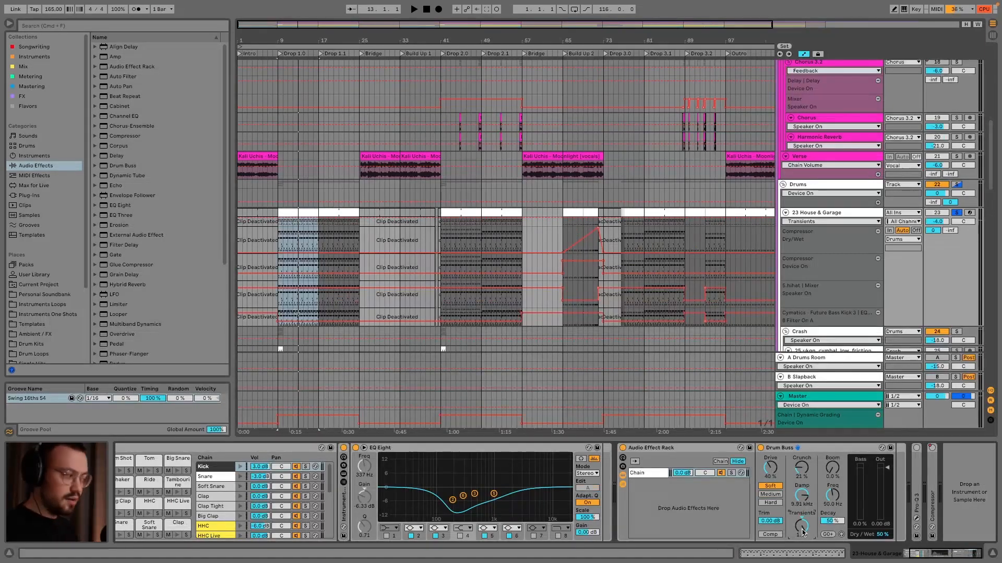
left_click_drag(812, 531, 811, 553)
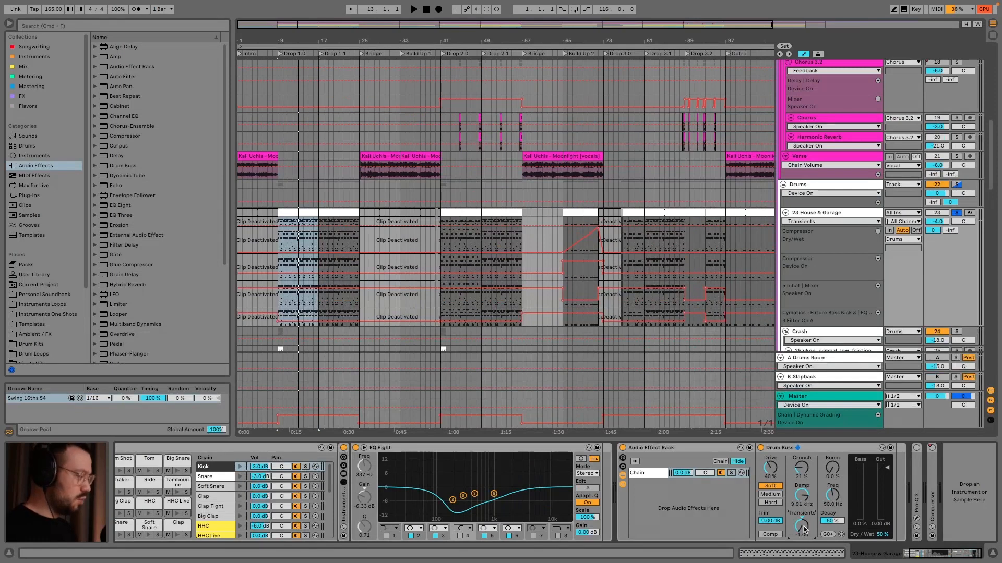
key("space")
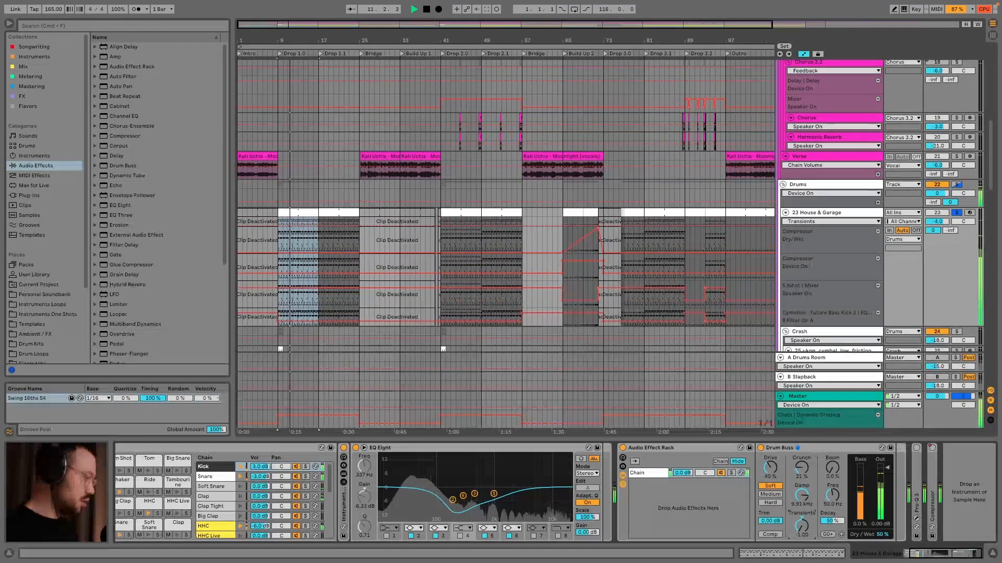
double_click(803, 529)
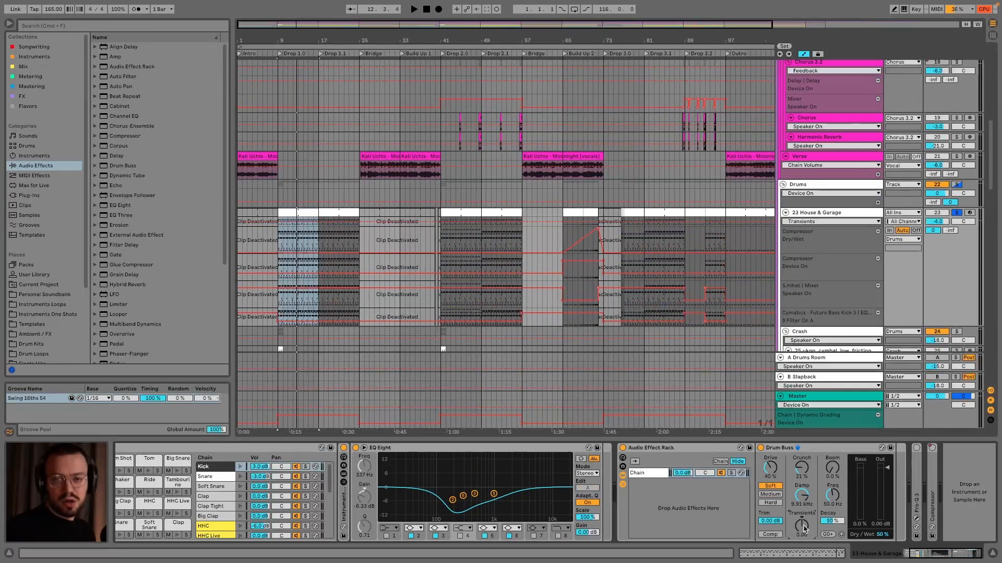
Select the A Drums Room return and play the drums through it from the start of Drop 1.0
left_click(856, 358)
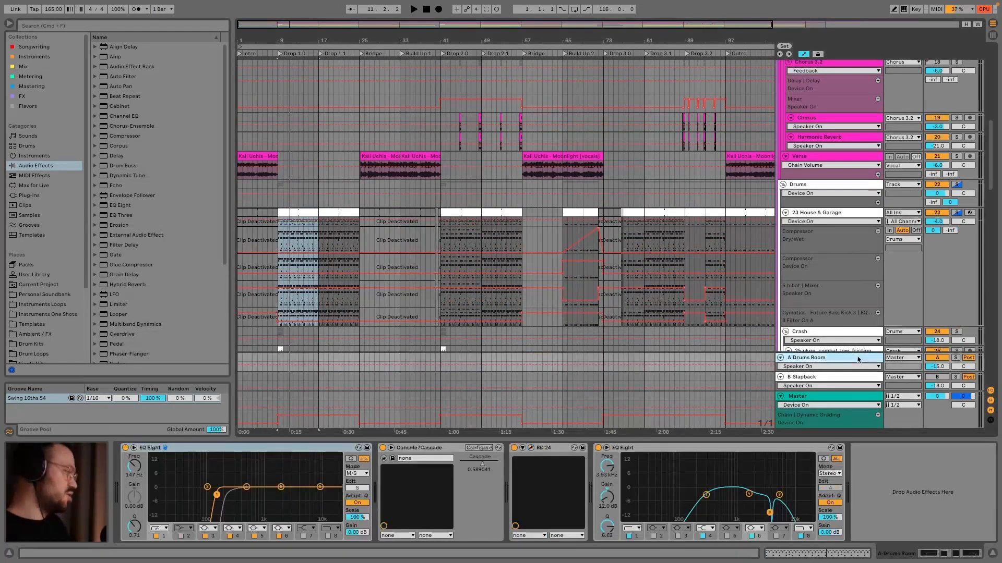
key("space")
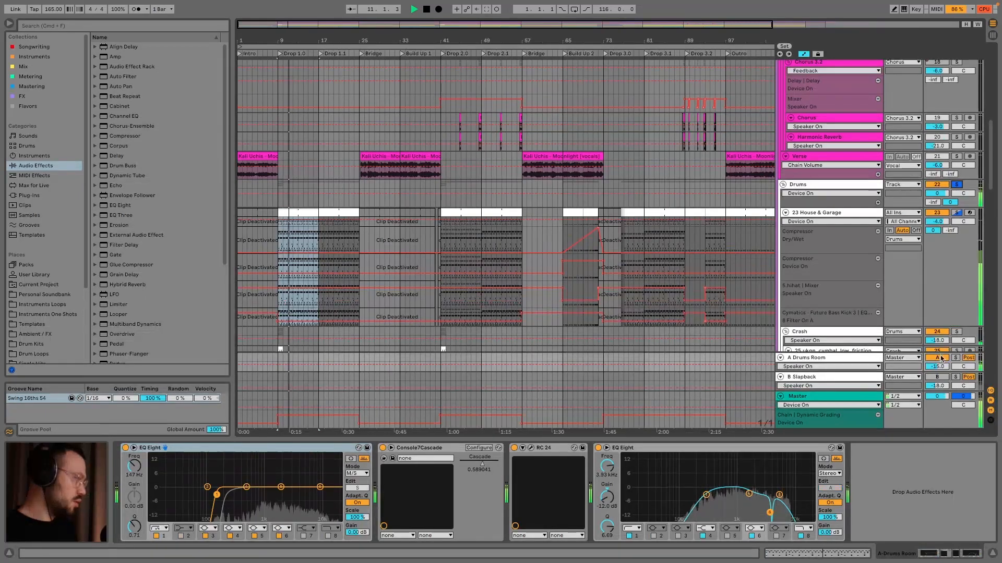
key("space")
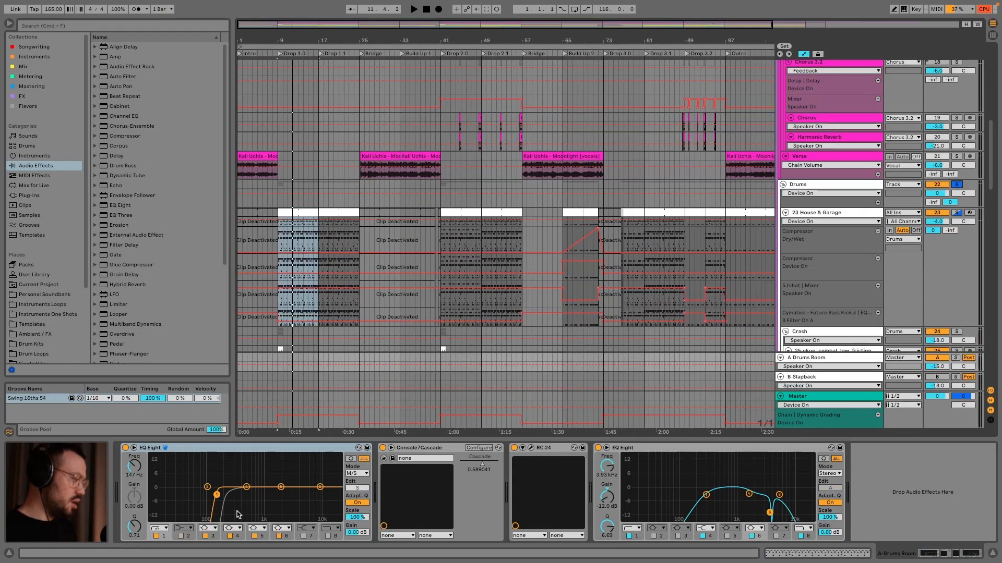
Go through the EQ Eight and Console7Cascade on the A Drums Room return and open the RC 24 reverb's window
left_click(313, 449)
left_click(426, 450)
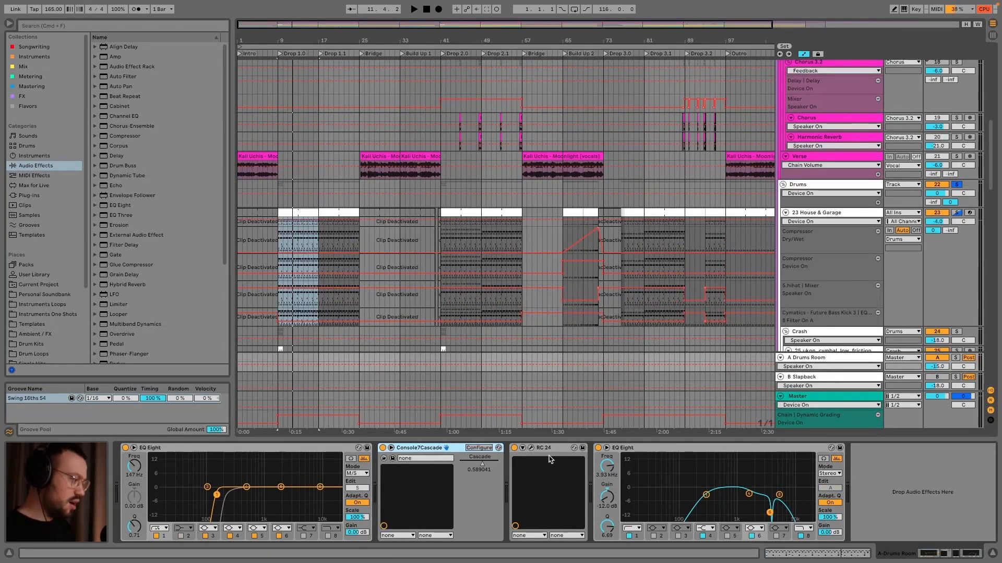
left_click(532, 448)
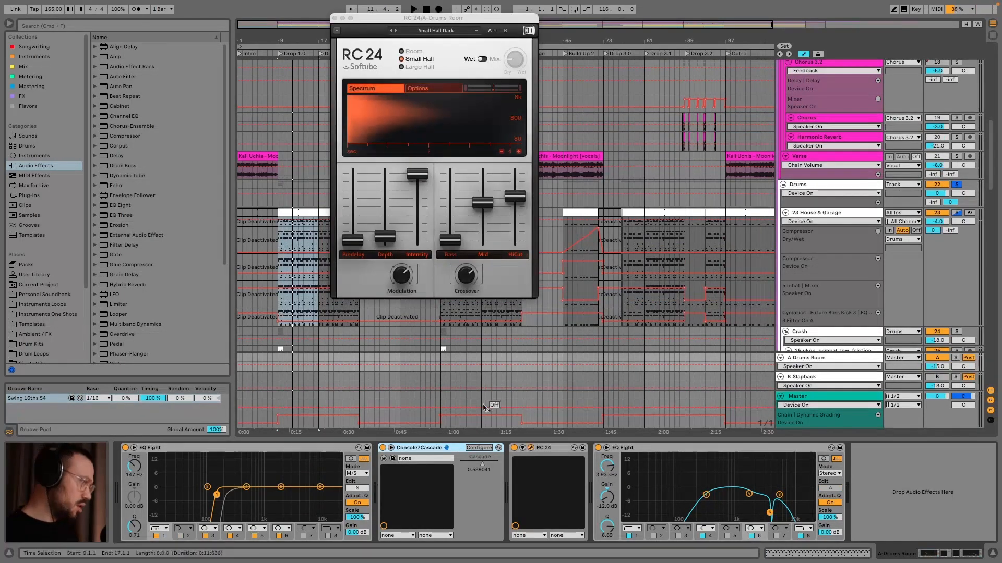
Play the drums while bypassing and re-enabling Console7Cascade on the drum room return, and collapse that device
key("space")
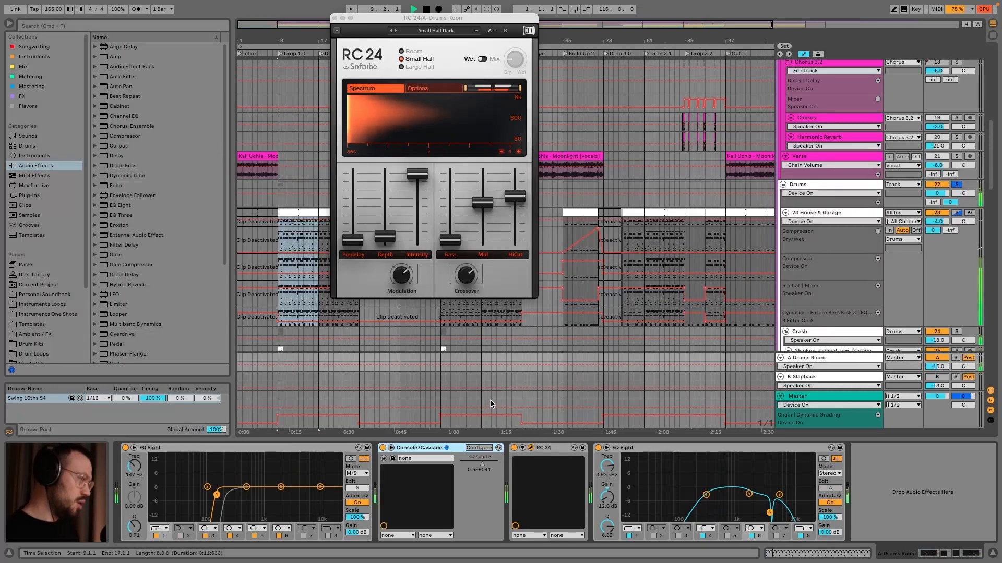
left_click(383, 448)
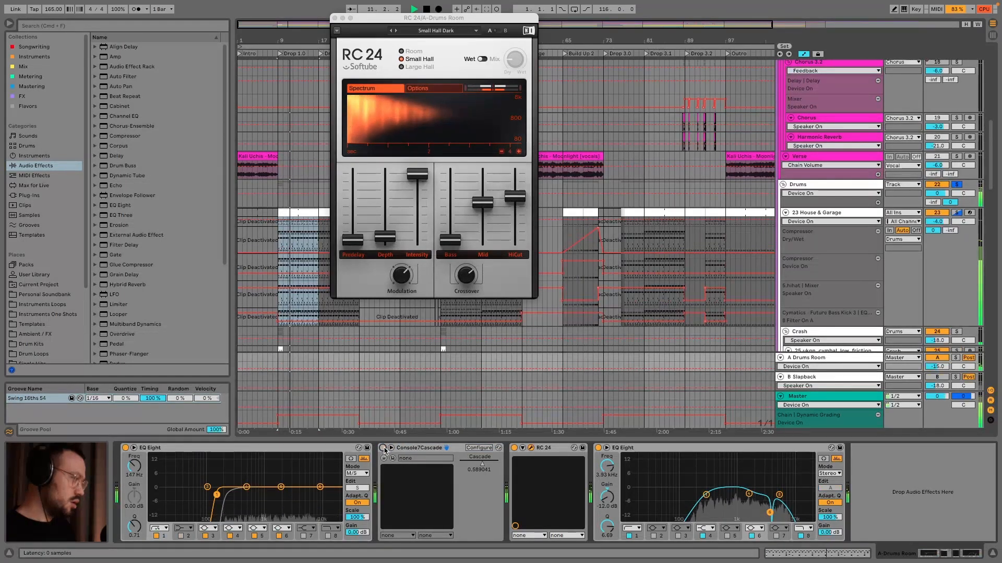
left_click(384, 448)
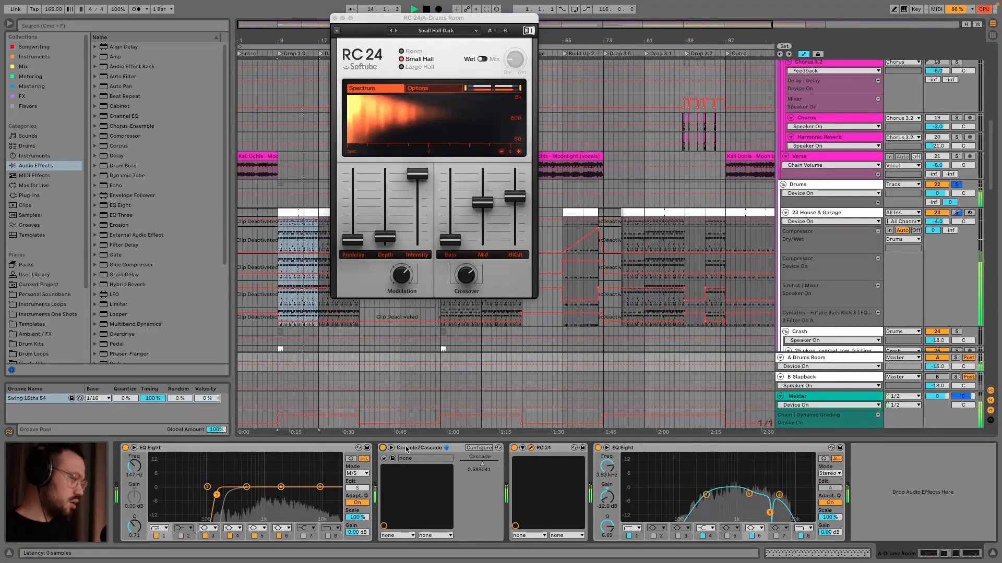
double_click(398, 449)
key("space")
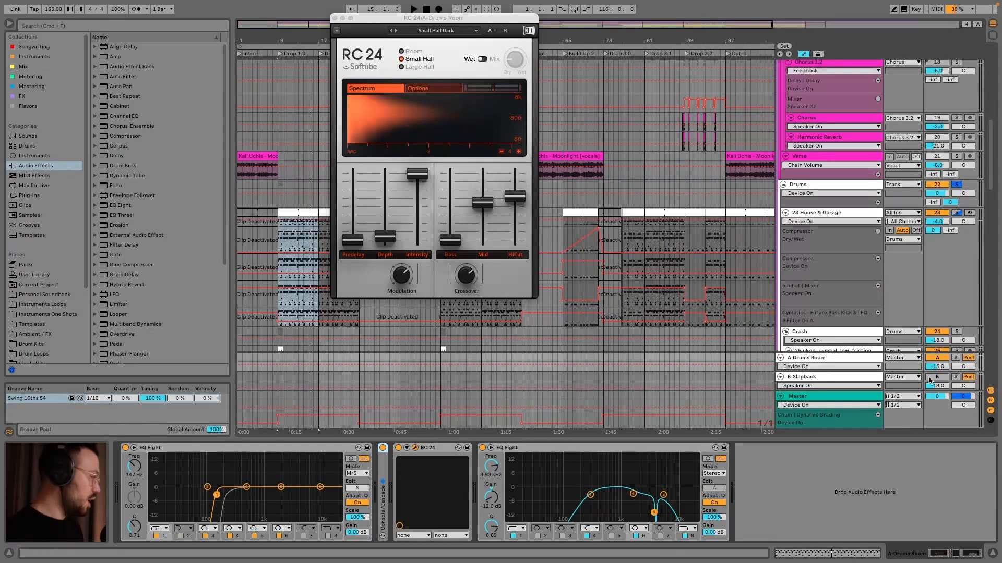
Turn on the B Slapback return and display its device chain
left_click(937, 377)
left_click(868, 373)
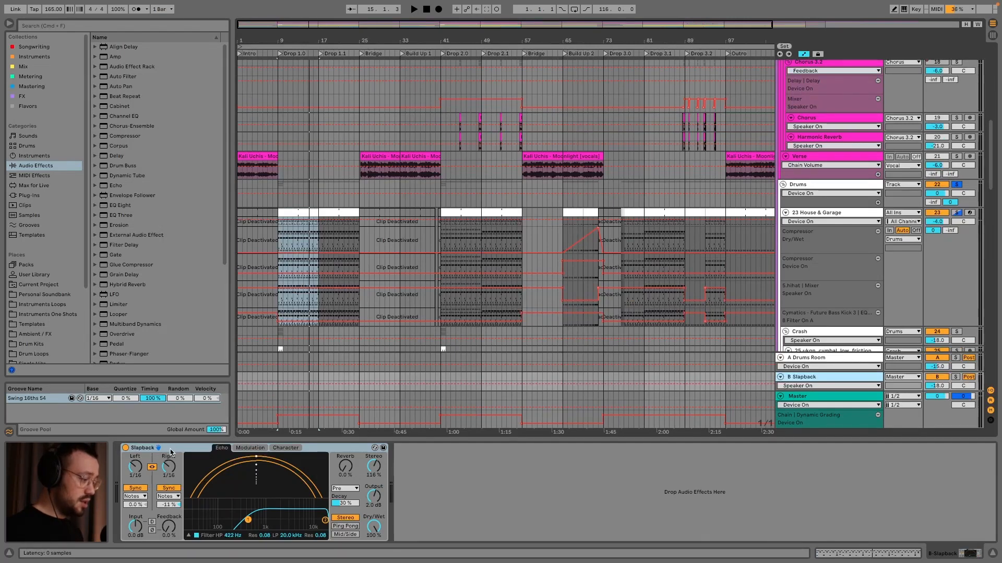
Load the stock Echo preset Slapback beside the existing one, compare their filter settings, and delete the added device
left_click(119, 27)
type("slapbac")
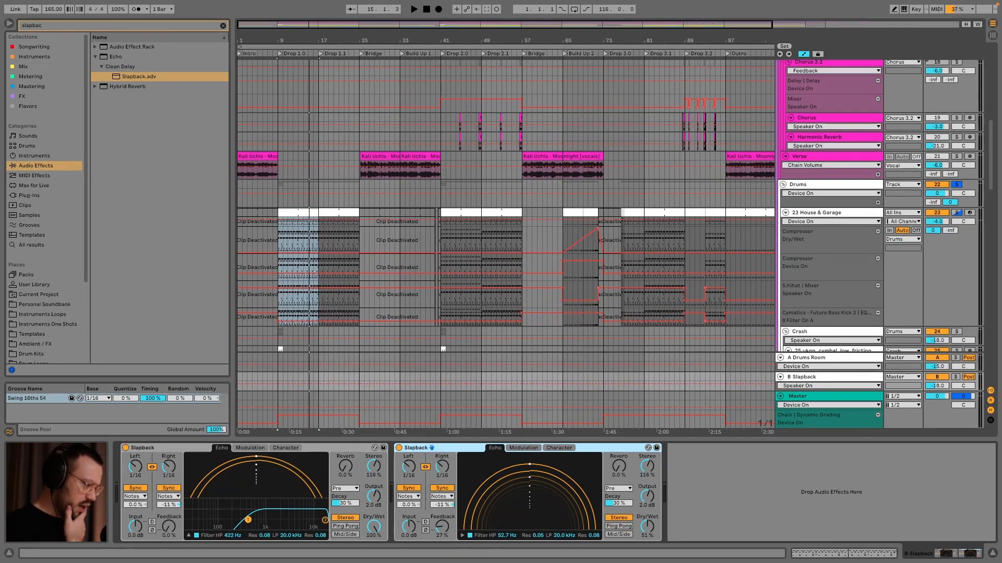
left_click(463, 536)
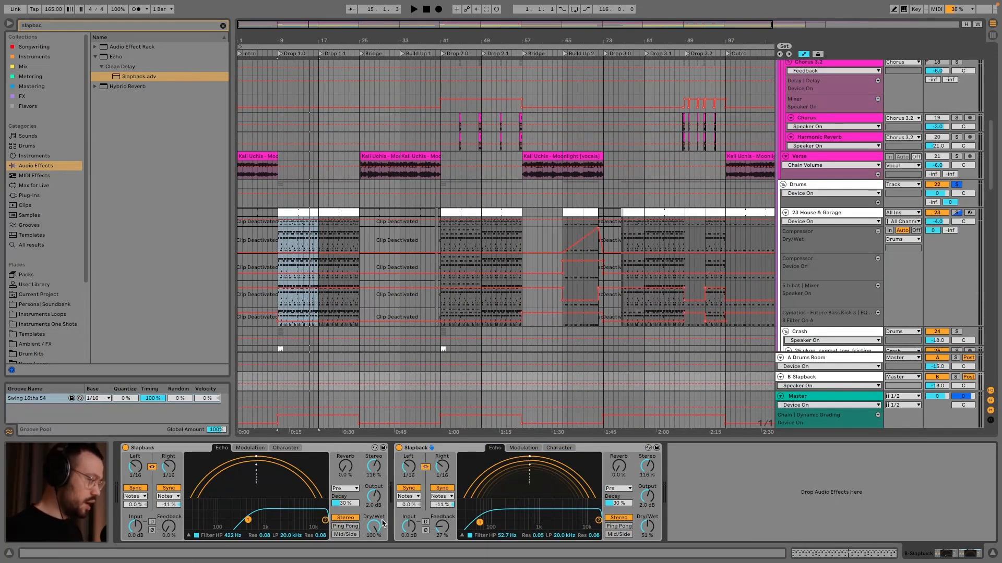
left_click(437, 449)
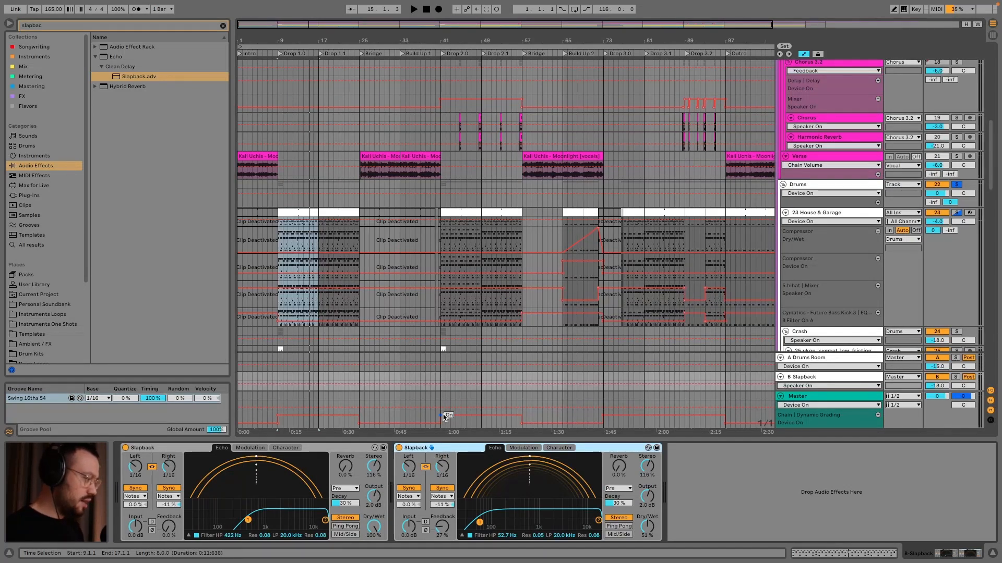
key("Delete")
Turn off the A Drums Room return during Drop 1.0 playback and compare the drums with B Slapback off and on
key("space")
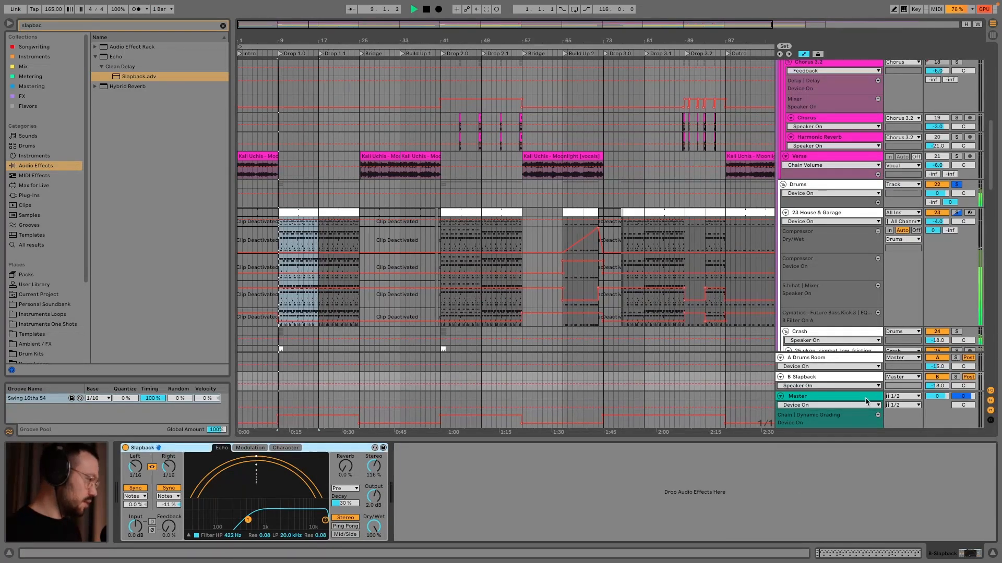
left_click(935, 357)
left_click(936, 379)
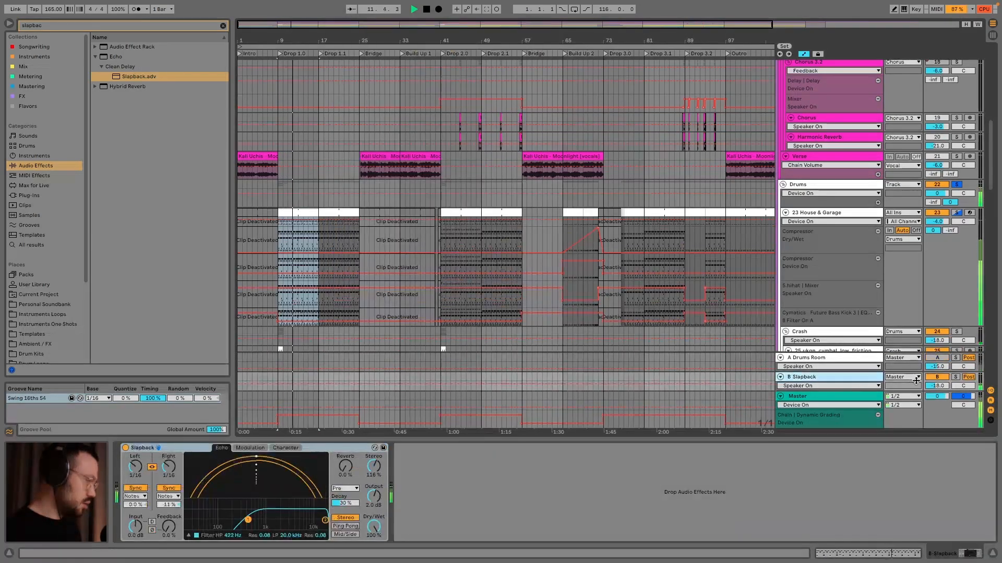
left_click(936, 377)
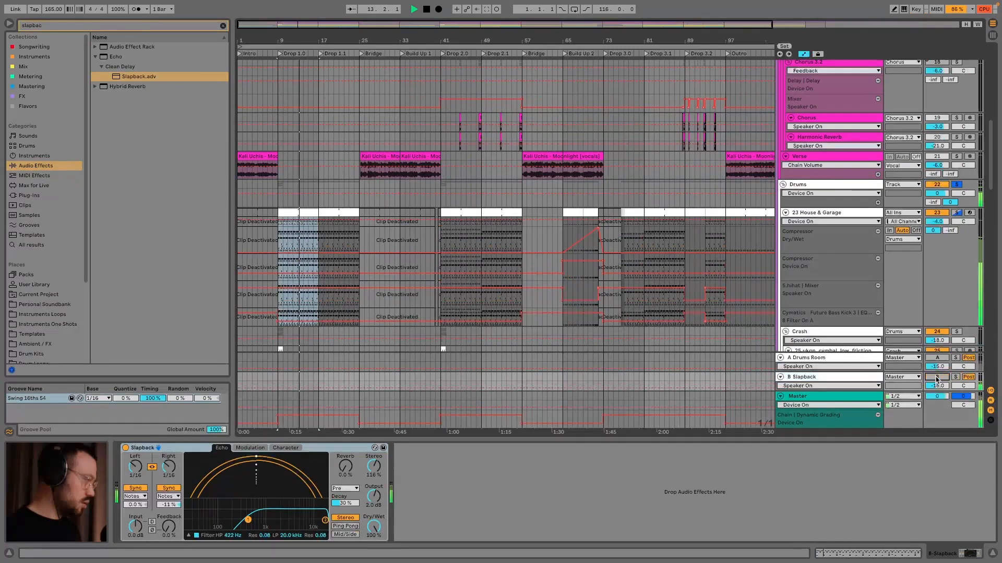
left_click(937, 377)
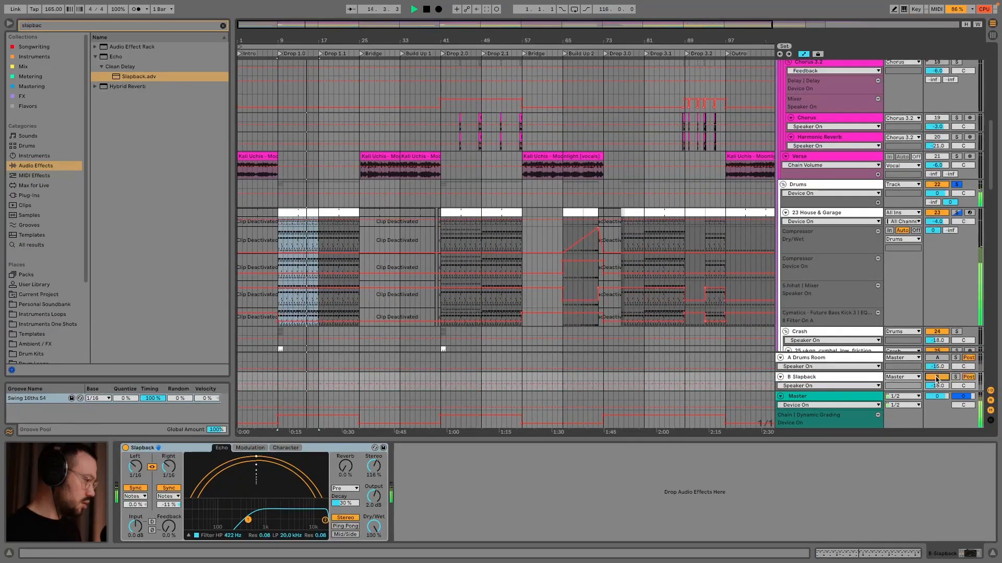
key("space")
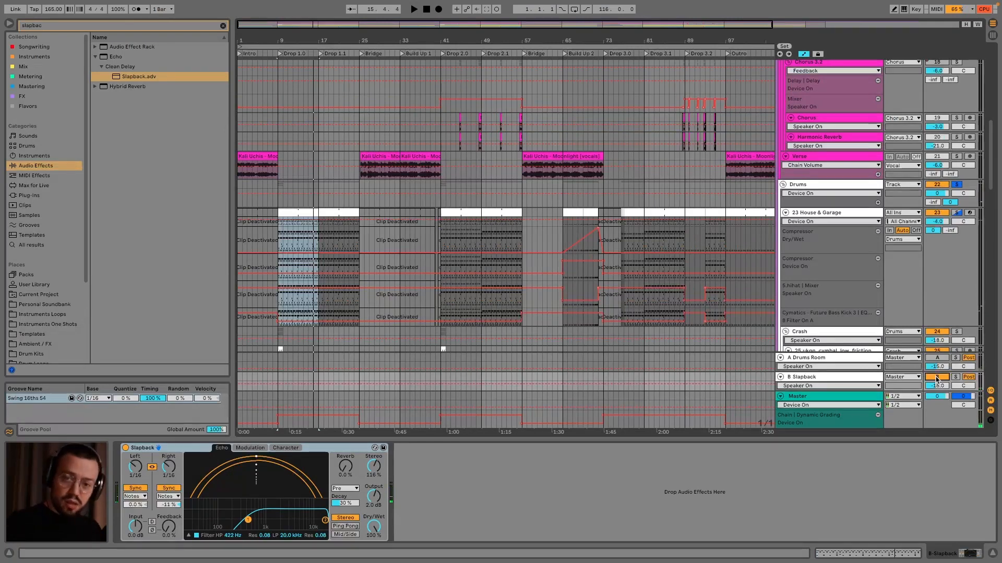
Try a 0.0 % right-channel offset on the Slapback Echo while playing the drums, and restore it to -11 %
double_click(167, 506)
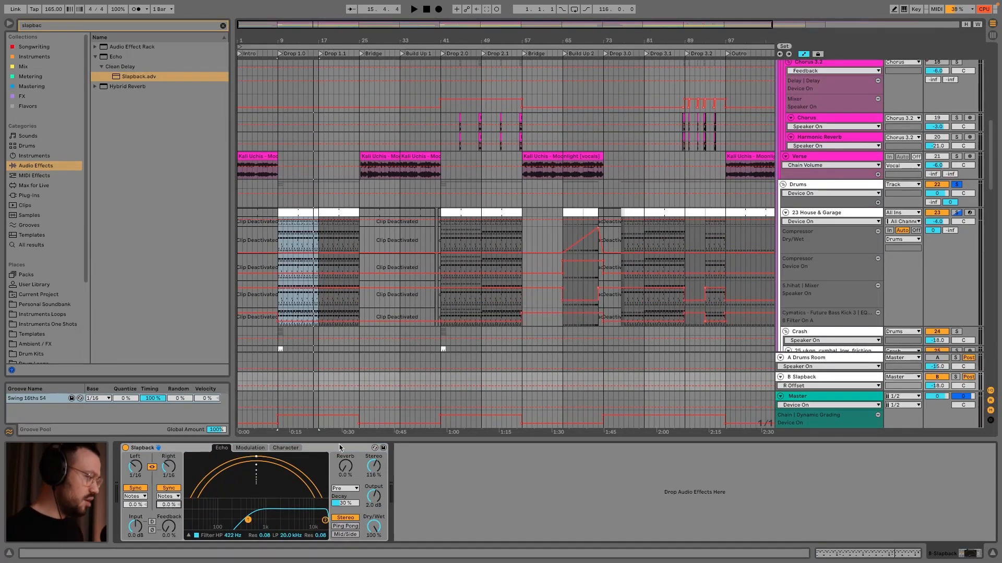
left_click(305, 211)
key("space")
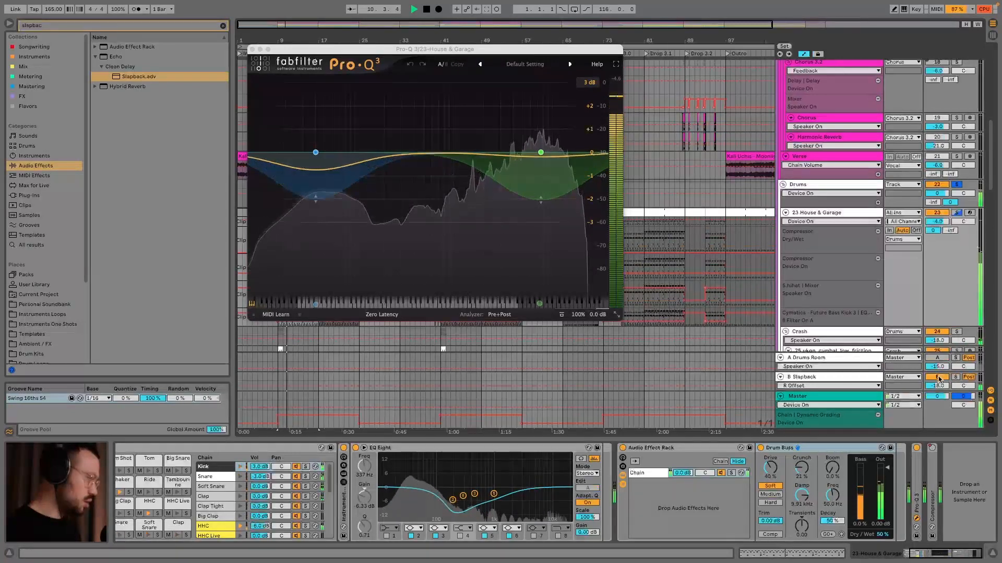
left_click(835, 386)
left_click(834, 378)
left_click(834, 378)
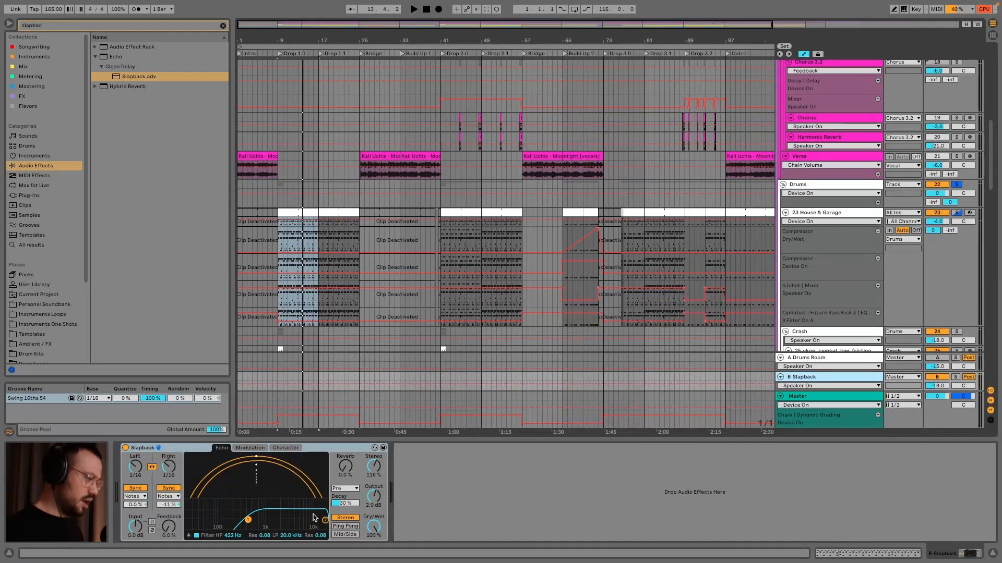
Lower the Slapback Echo's low-pass filter to 2.83 kHz while playing the drums in Drop 1.0
left_click_drag(325, 522, 293, 515)
key("space")
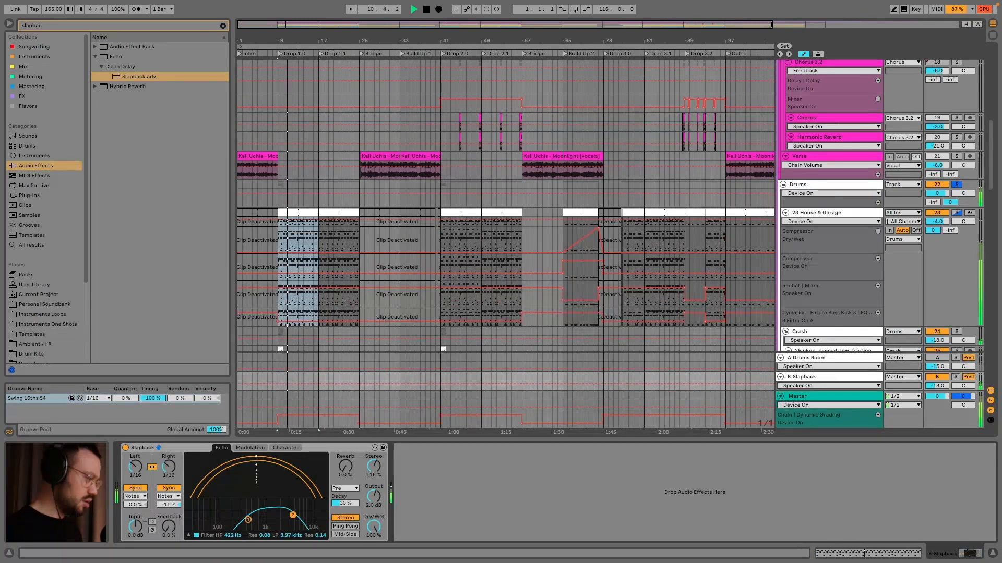
left_click_drag(293, 515, 286, 516)
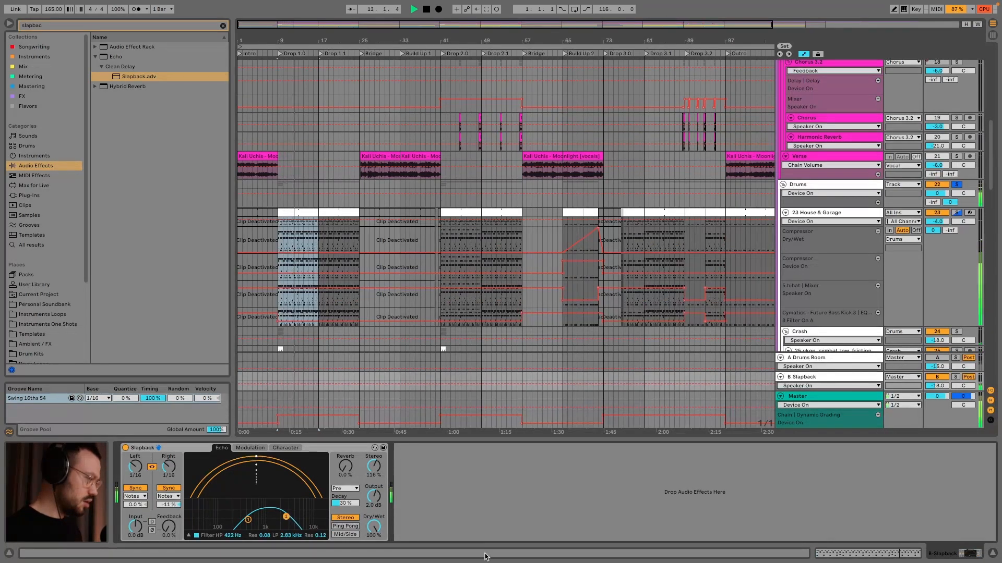
Raise the Slapback Echo's low-pass filter to 4.18 kHz and replay Drop 1.0, toggling the B Slapback return for comparison
mouse_move(288, 536)
left_mouse_down()
mouse_move(288, 485)
mouse_move(289, 538)
left_mouse_up()
key("space")
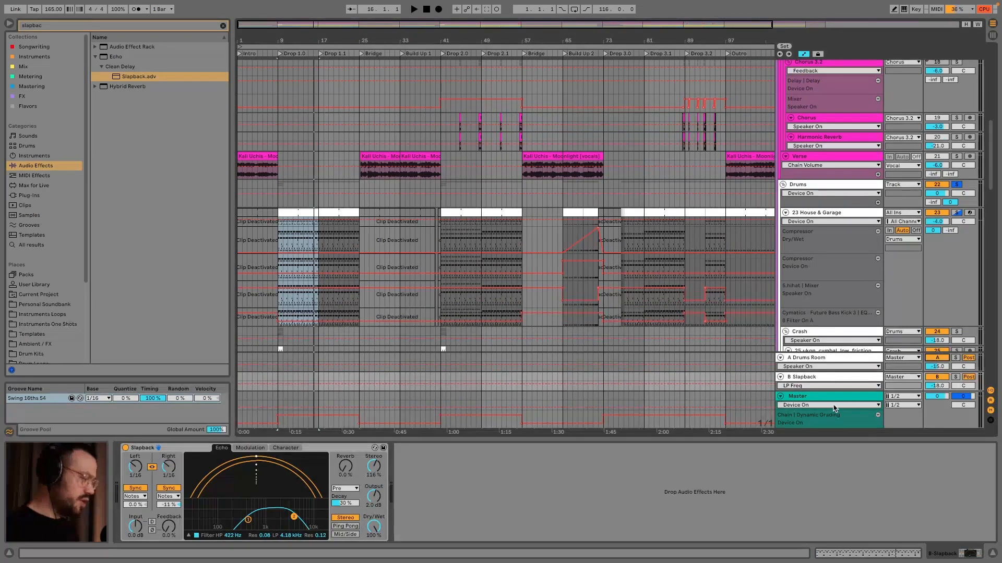
key("space")
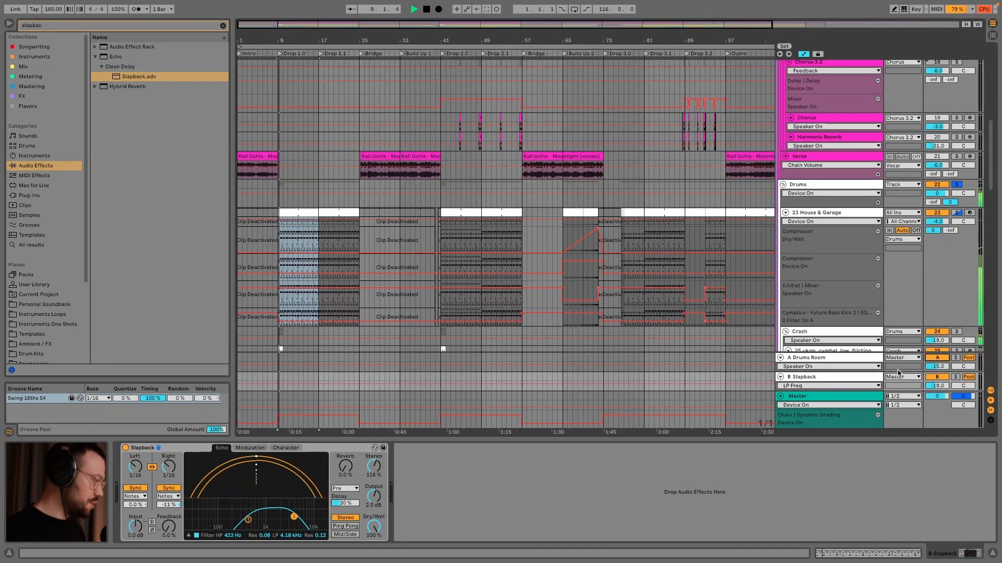
left_click(933, 380)
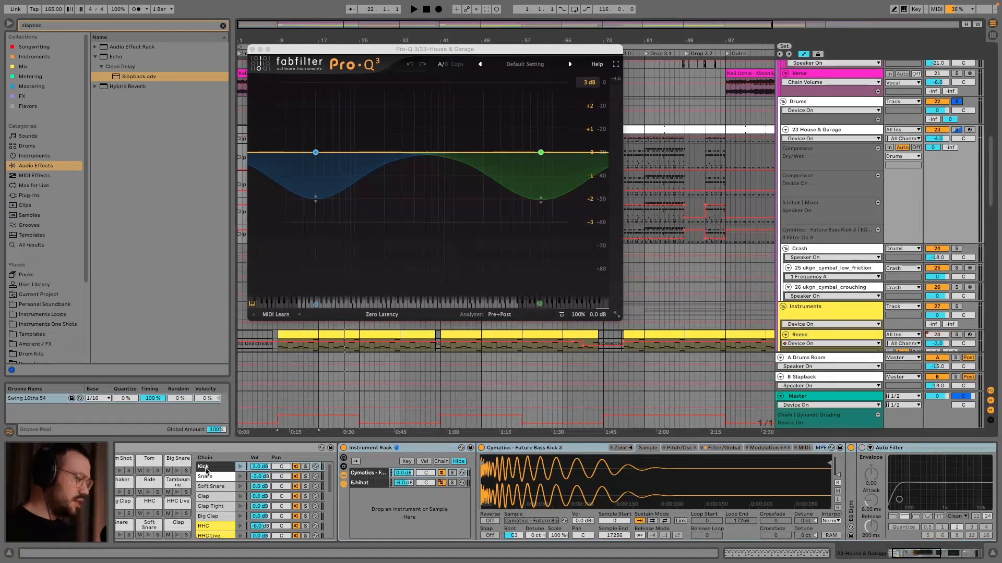
Solo the Kick chain of the House & Garage rack, audition it, and open the sampler of its 5.hihat layer
left_click(306, 467)
key("space")
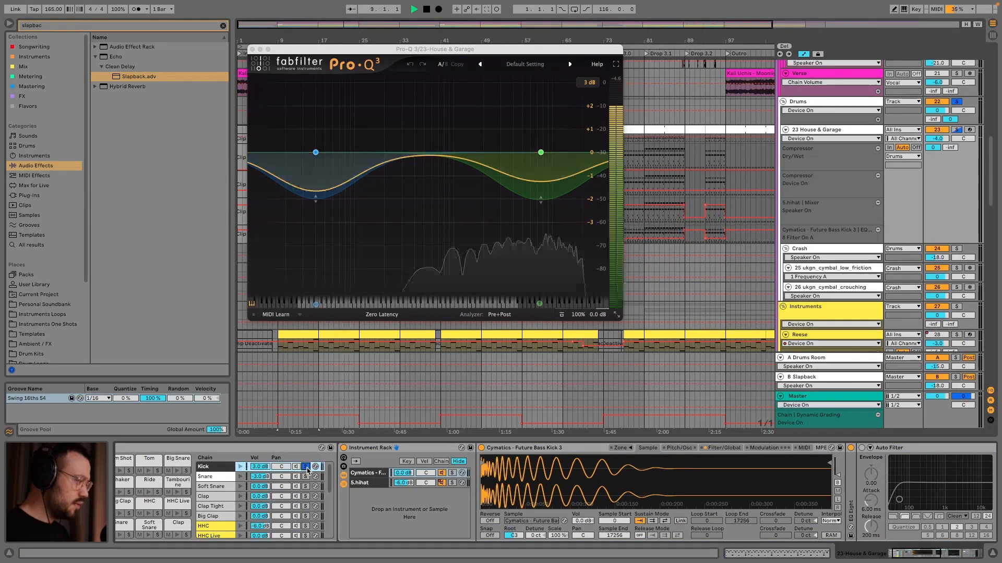
left_click(369, 484)
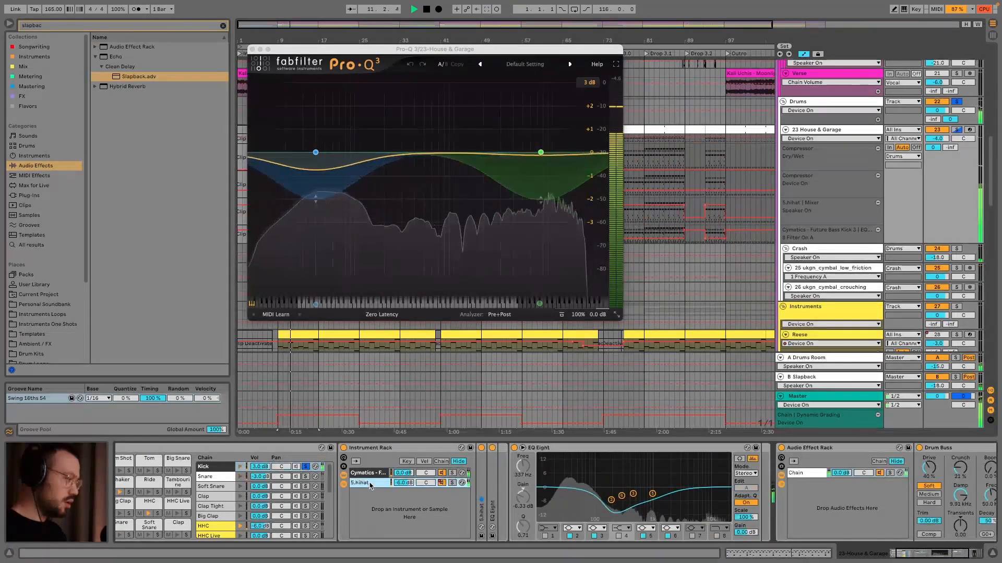
key("space")
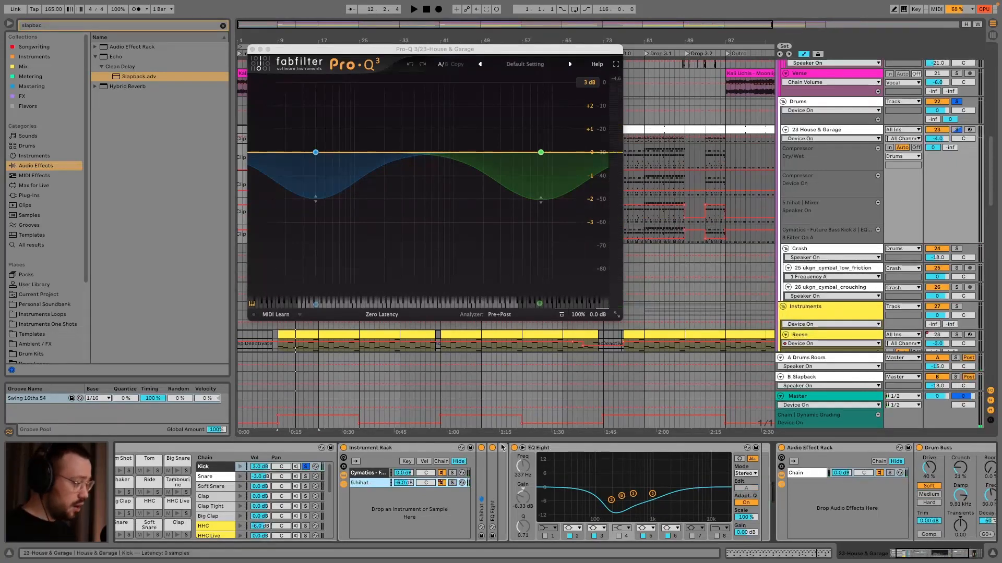
double_click(482, 453)
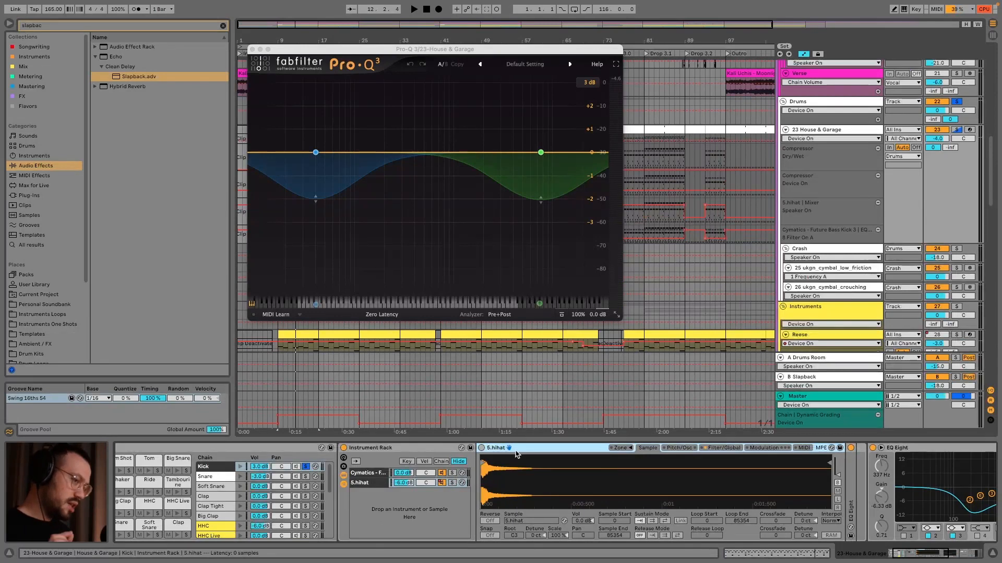
Play the kick to compare it with and without its 5.hihat layer
key("space")
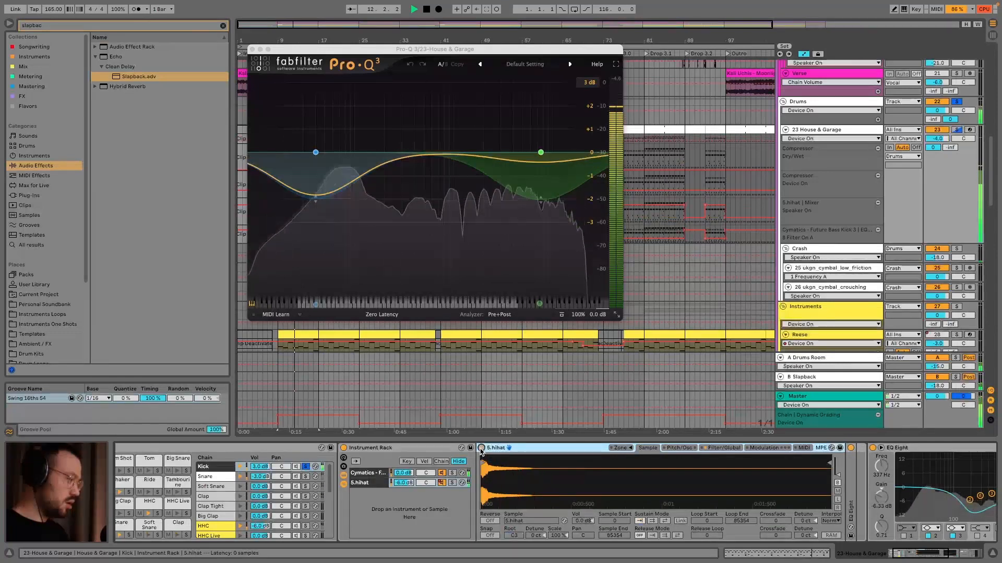
key("space")
key("space")
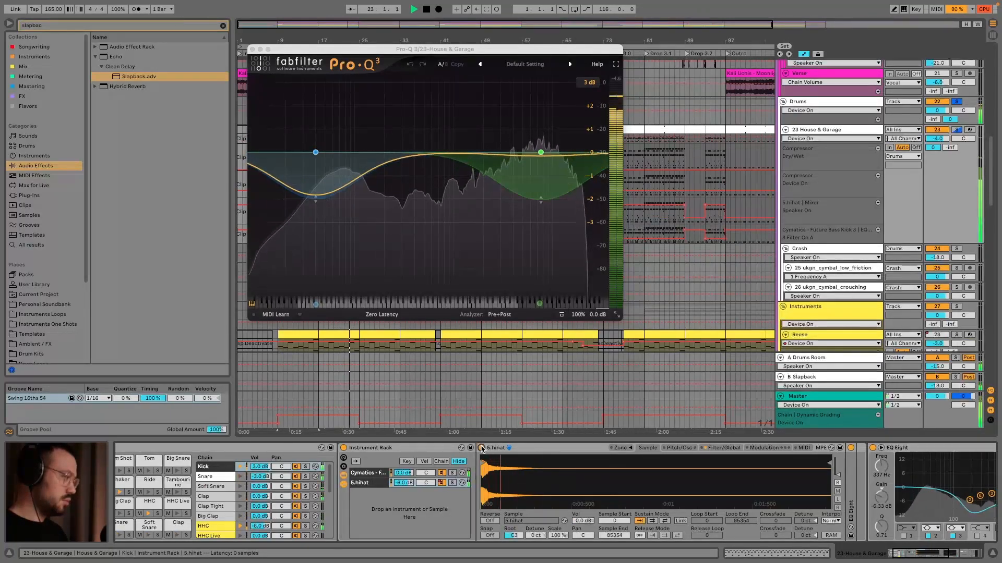
key("space")
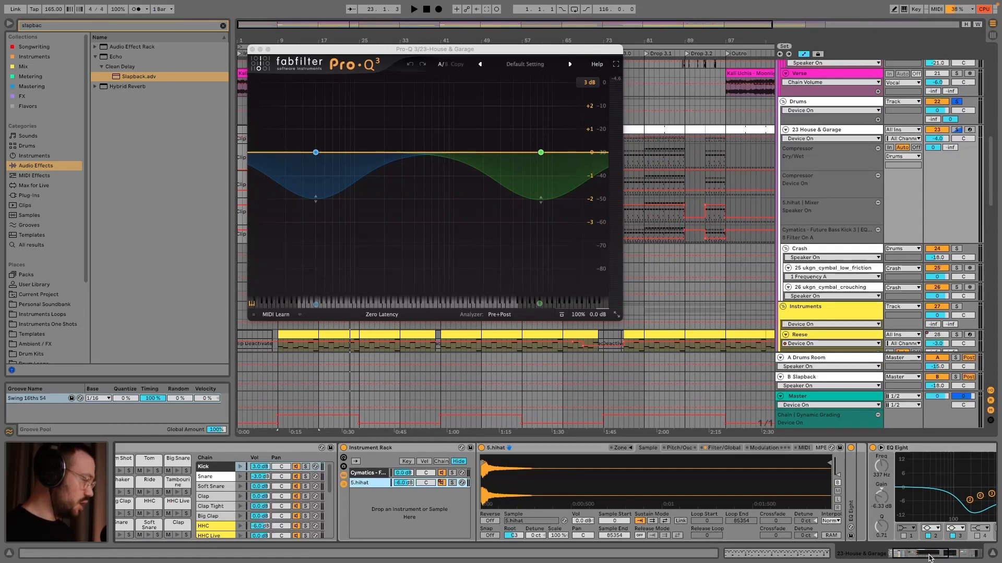
Expand the 5.hihat layer's EQ Eight and audition the layer with low-cut band 1 off and on again
scroll(690, 479, "right", 3)
double_click(690, 479)
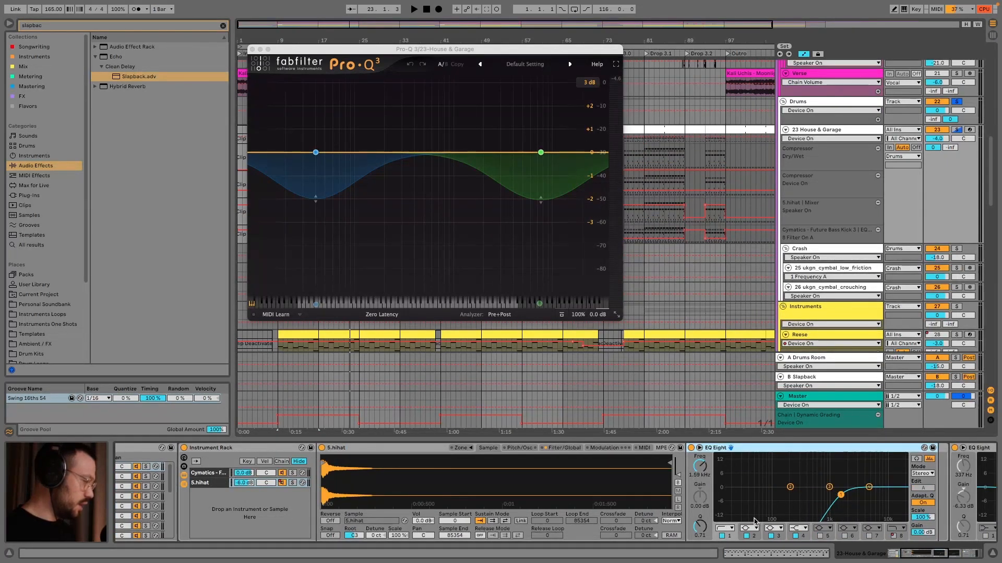
left_click(722, 535)
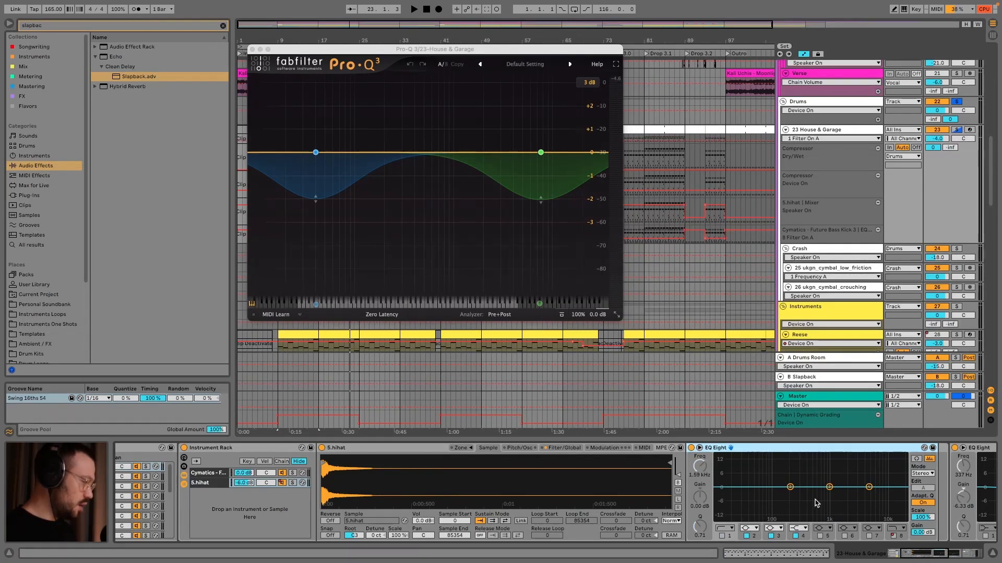
key("space")
key("space")
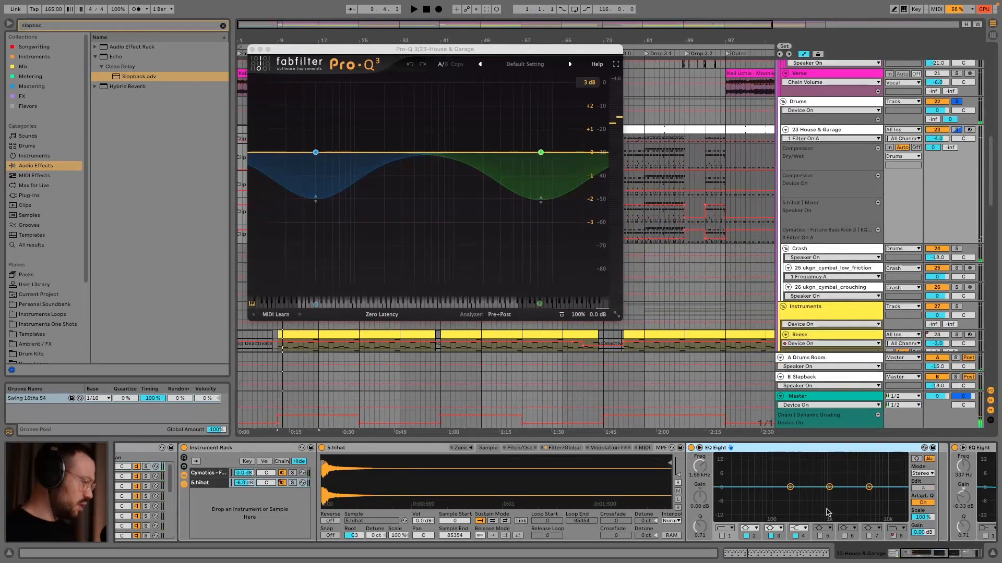
left_click(722, 536)
key("space")
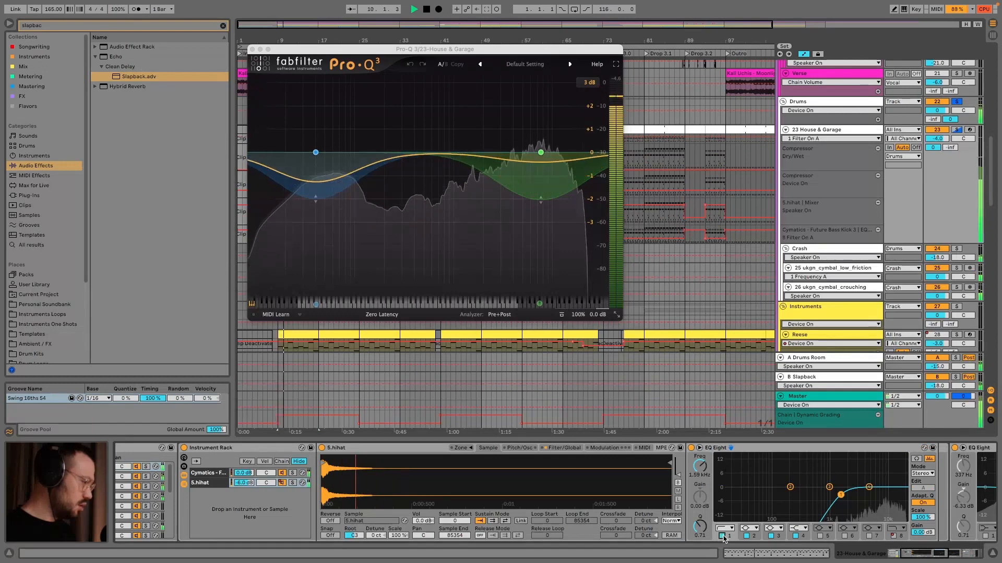
key("space")
Collapse the 5.hihat sampler and open the samplers of the Snare chain's SS_UKH Drum Loop and Evolution Of Sound - Clap 2 layers
scroll(678, 496, "left", 5)
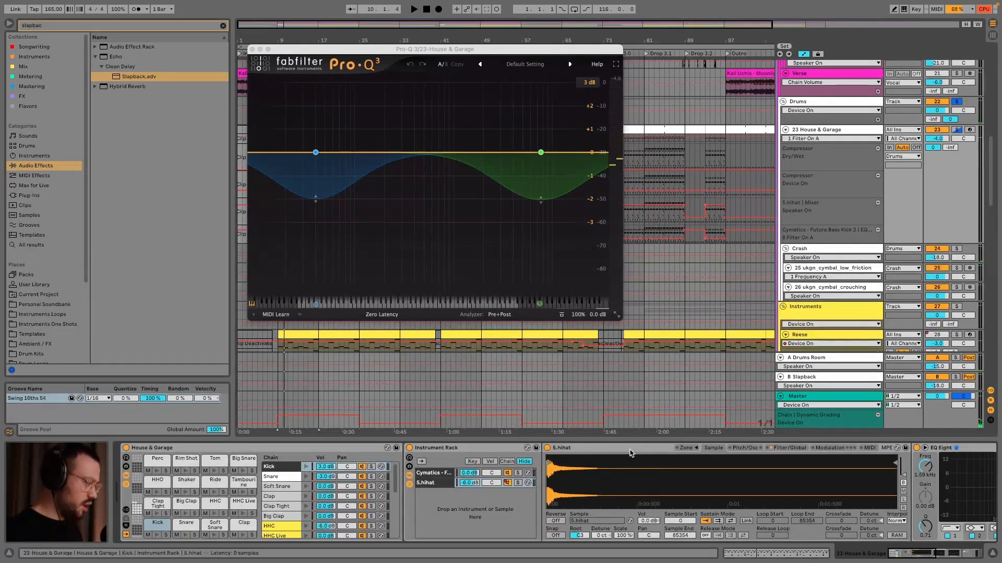
double_click(631, 451)
left_click(278, 477)
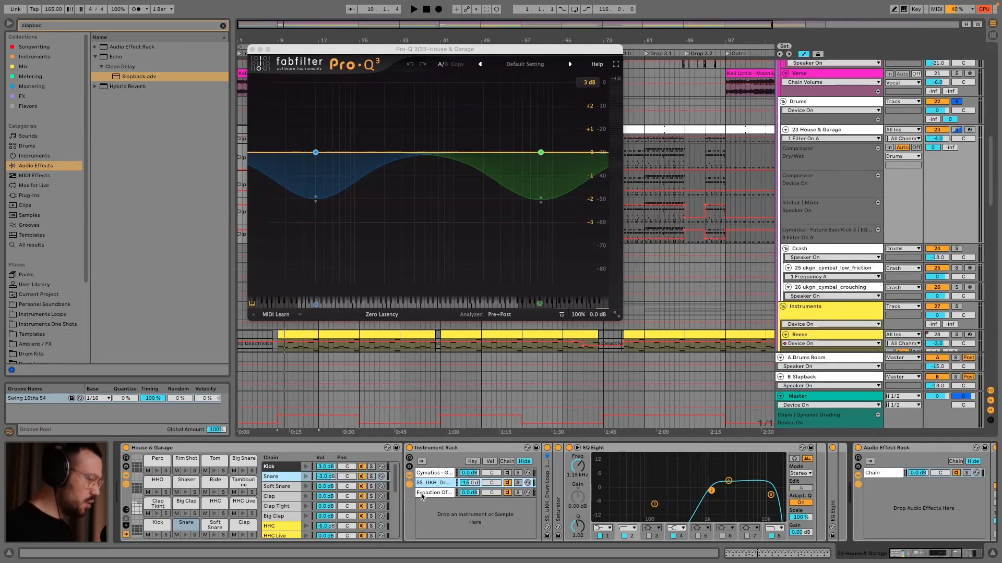
double_click(547, 500)
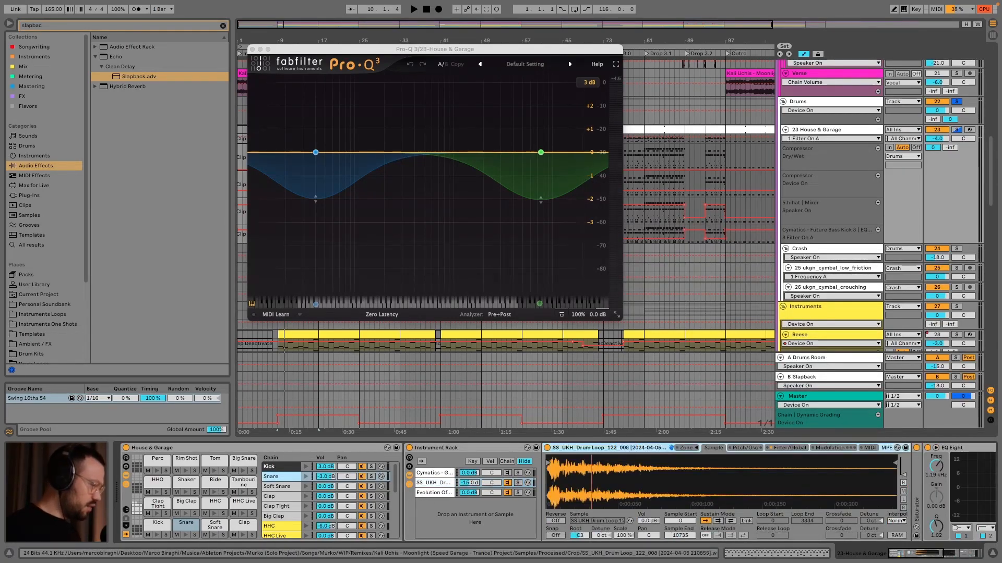
left_click(433, 493)
double_click(548, 480)
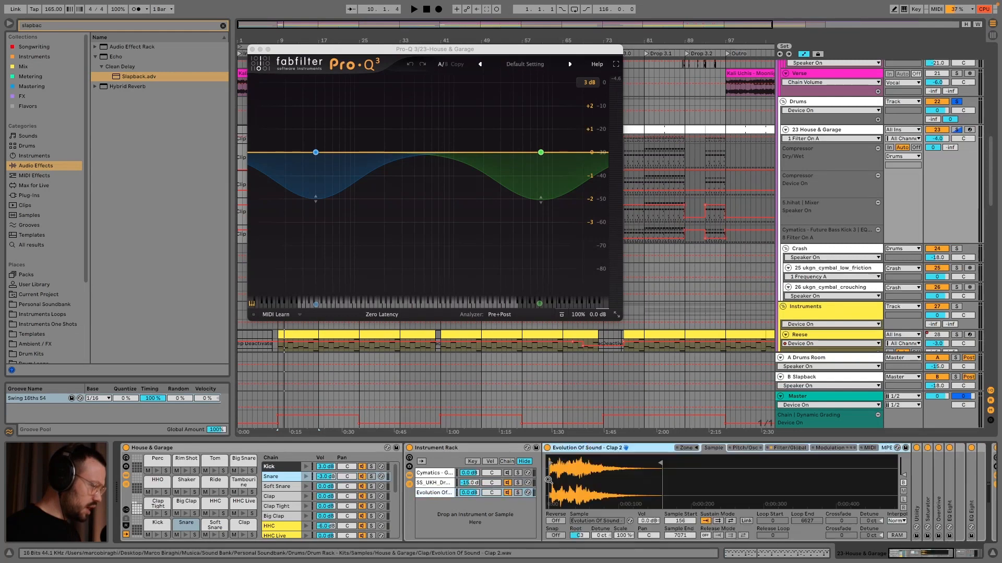
Play the drums while toggling the Snare's SS_UKH Drum Loop layer to hear its contribution
key("space")
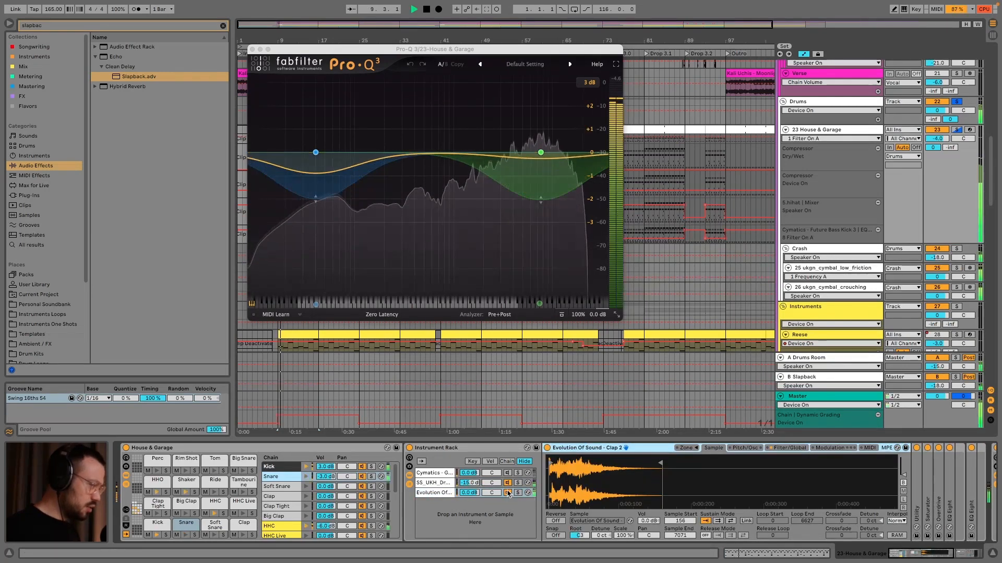
left_click(507, 484)
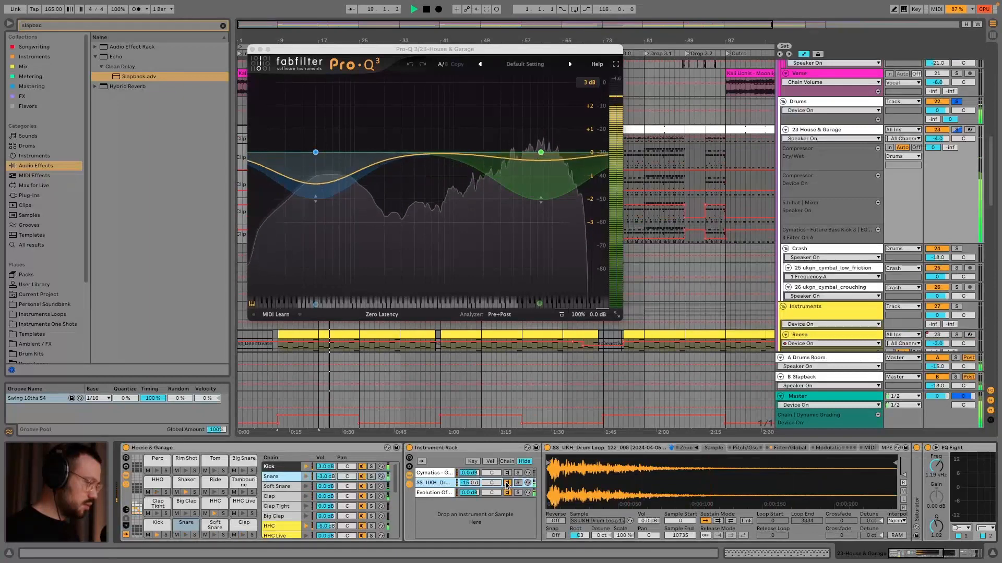
key("space")
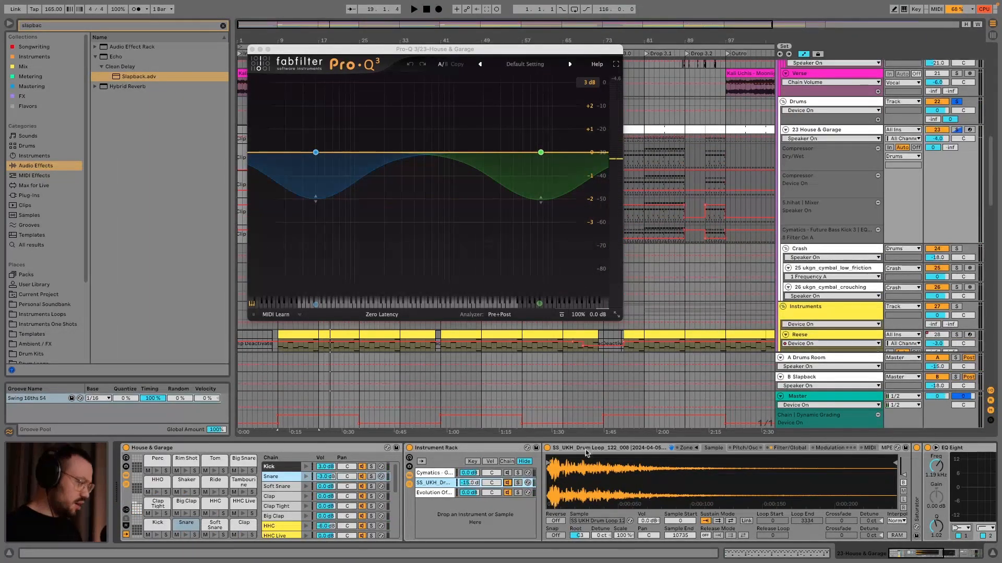
Solo the Snare's Cymatics layer during playback, and release the solo
left_click(518, 473)
key("space")
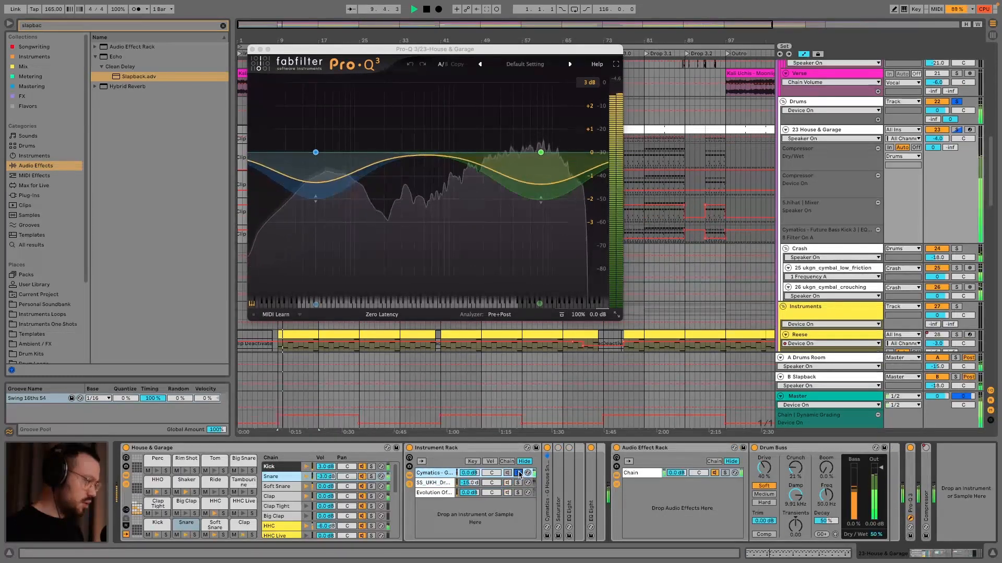
left_click(518, 473)
key("space")
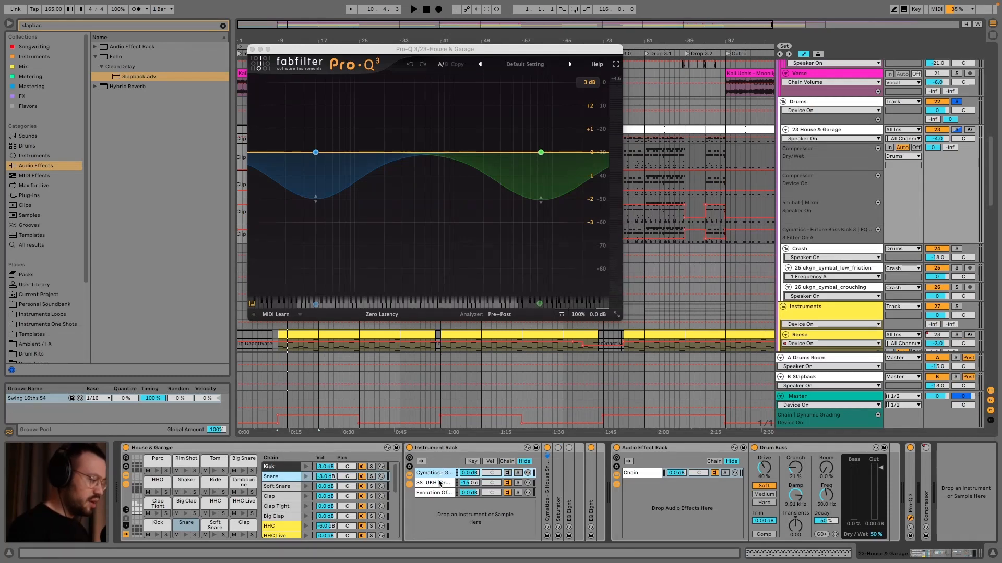
Review the Snare's SS_UKH and Evolution Of Sound layers, and compare the full snare with its Cymatics layer alone
left_click(438, 483)
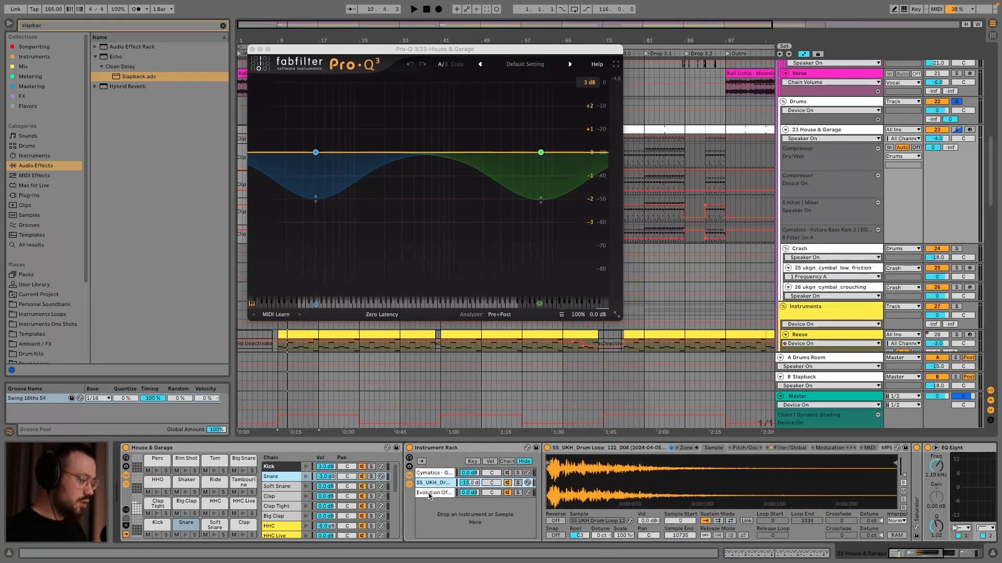
left_click(431, 494)
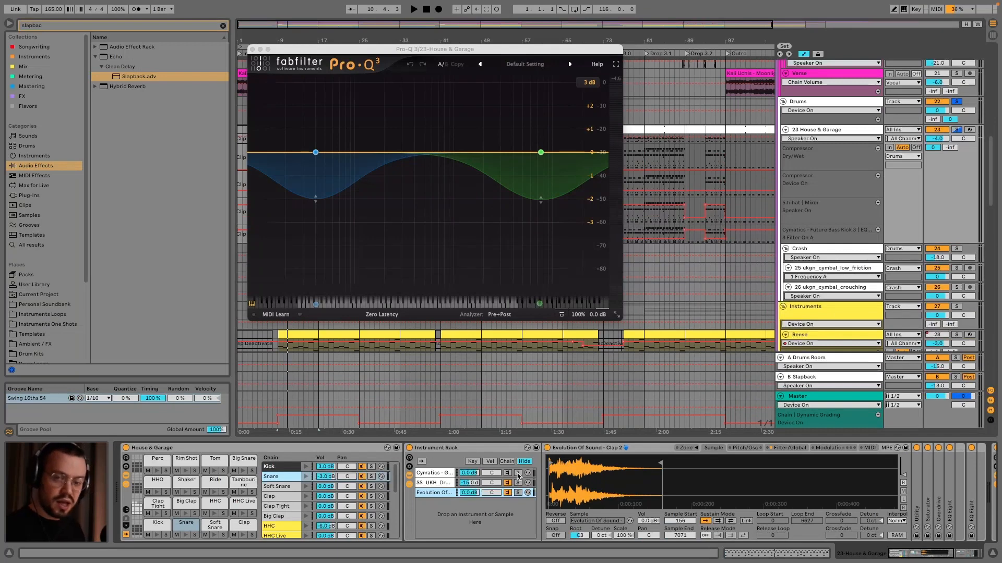
key("space")
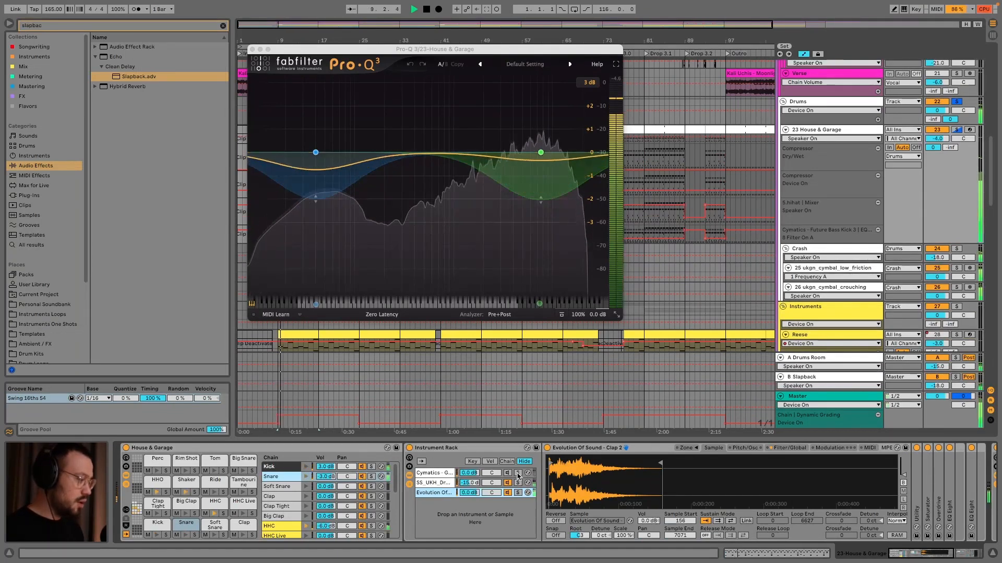
left_click(517, 473)
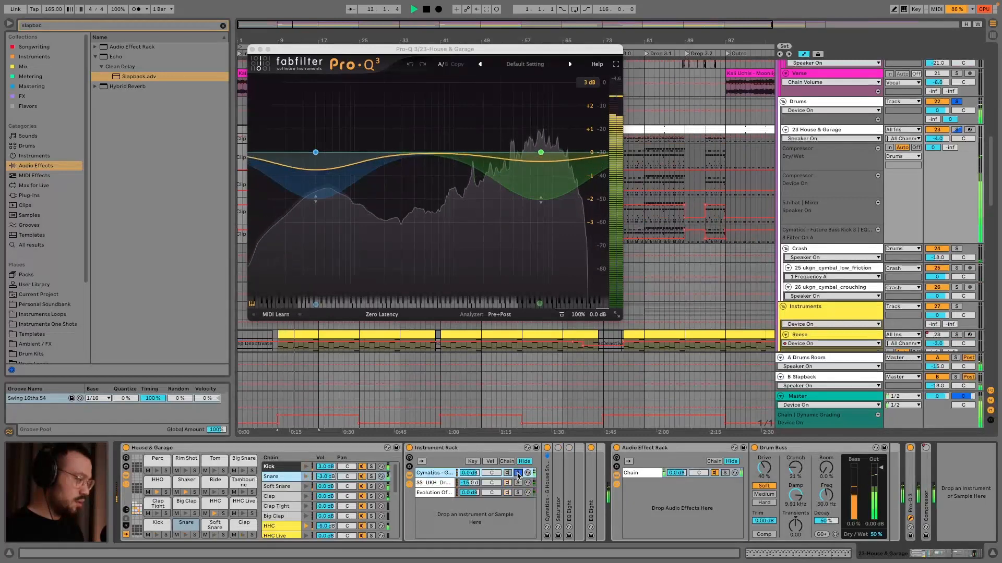
key("space")
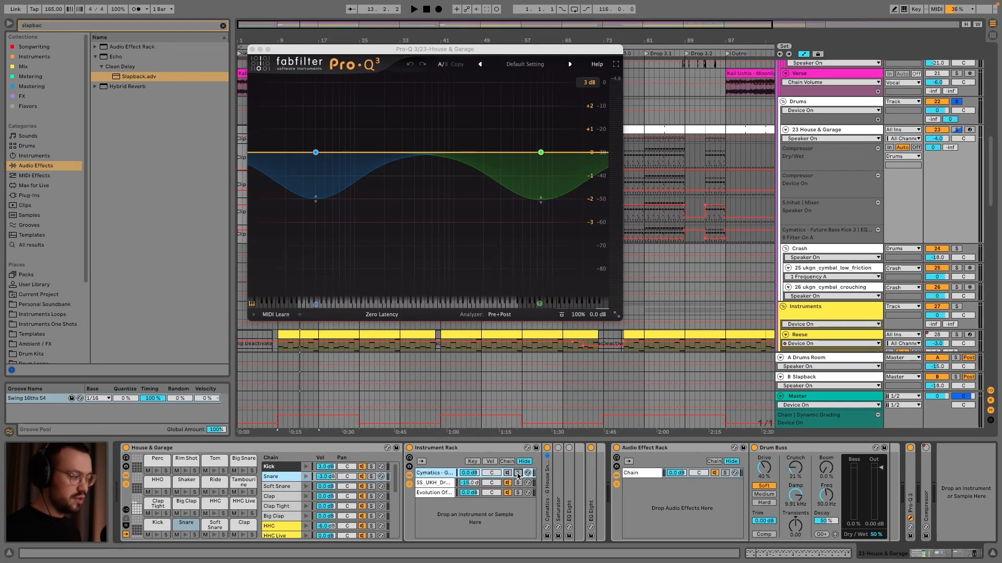
Go through the Soft Snare and Clap chains and audition the soloed second 9.hihat layer of the hi-hat rack
left_click(287, 487)
left_click(285, 496)
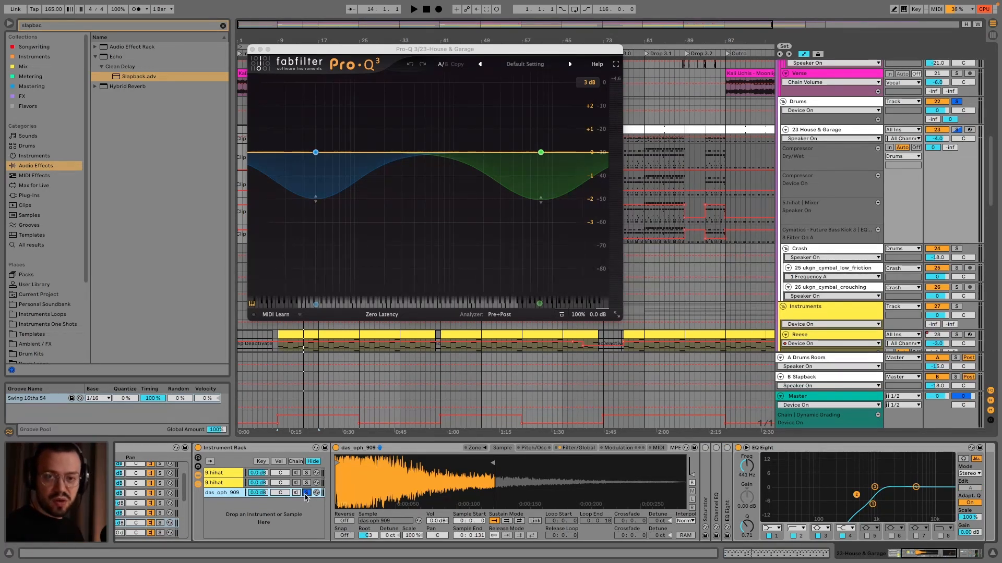
left_click(307, 484)
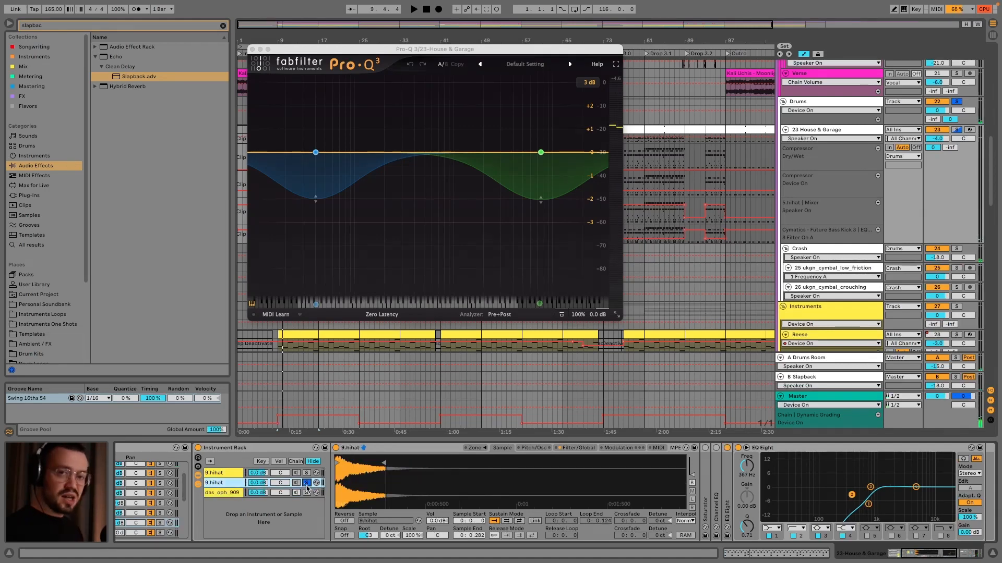
key("space")
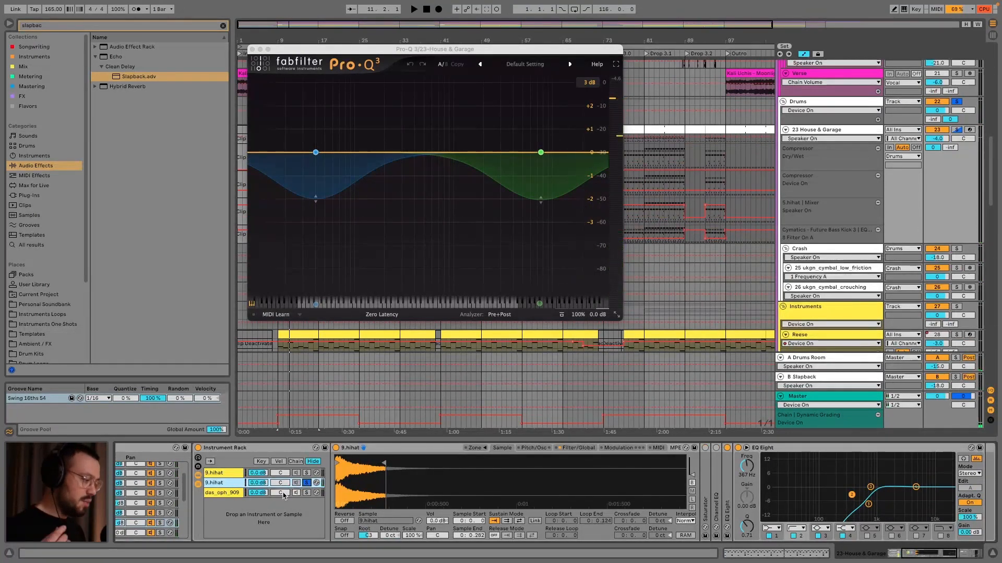
Play the drums while alternating the solo between the hi-hat rack's das_oph_909 and second 9.hihat layers
left_click(306, 493)
key("space")
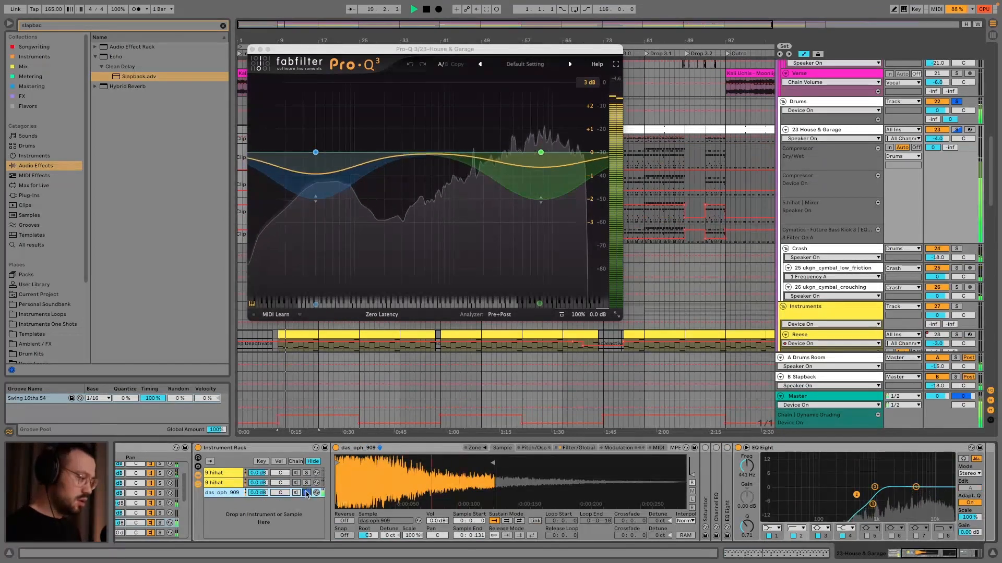
left_click(306, 483)
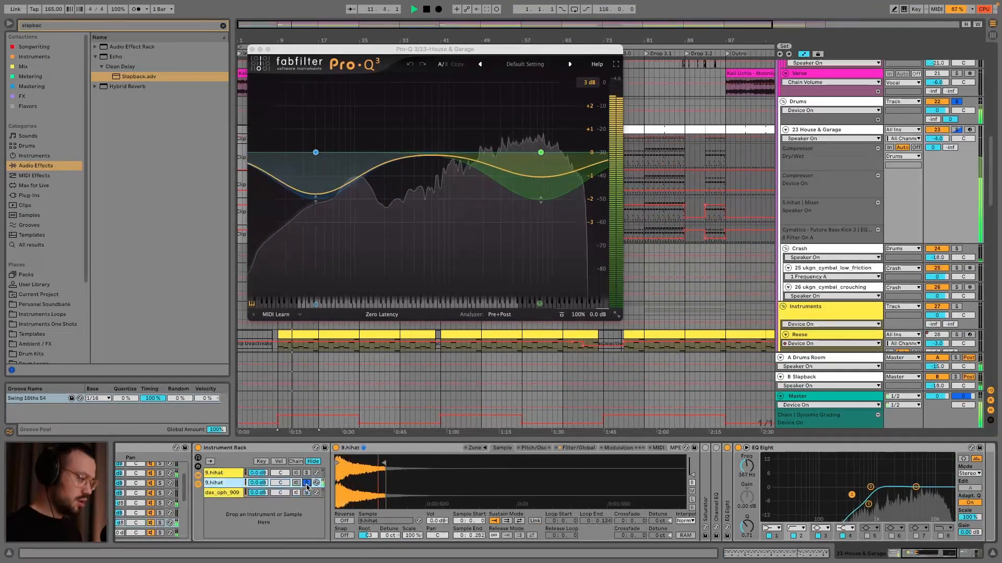
left_click(307, 493)
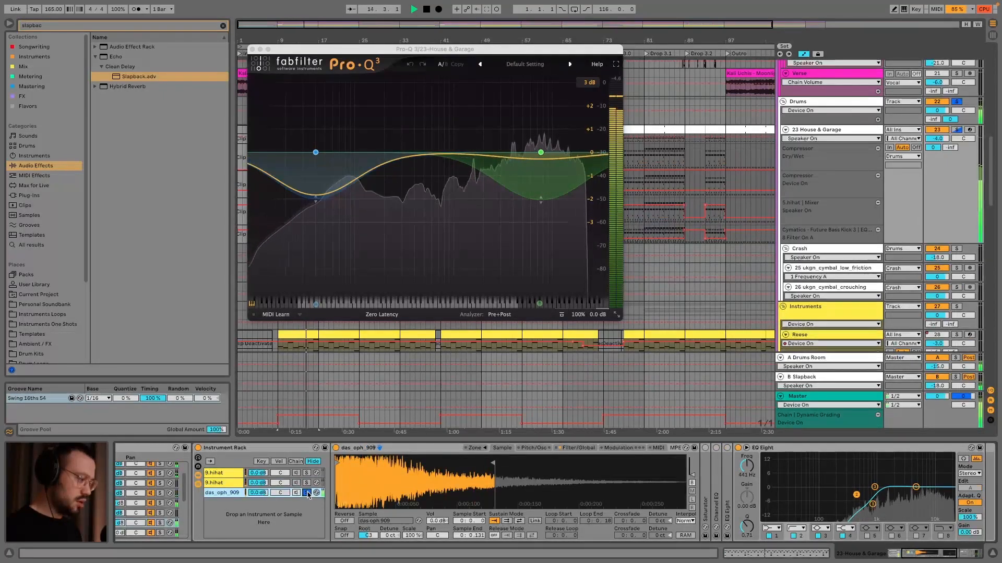
left_click(307, 483)
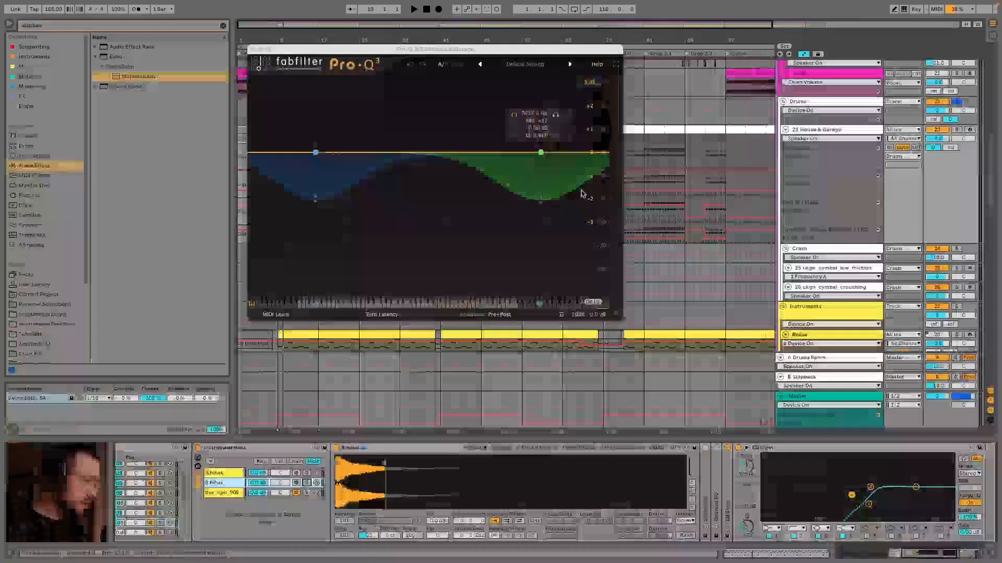
Select the hi-hat span from 9.1.3 to 9.2 in the House & Garage drum clip to examine its note spacing
left_click_drag(443, 157, 449, 161)
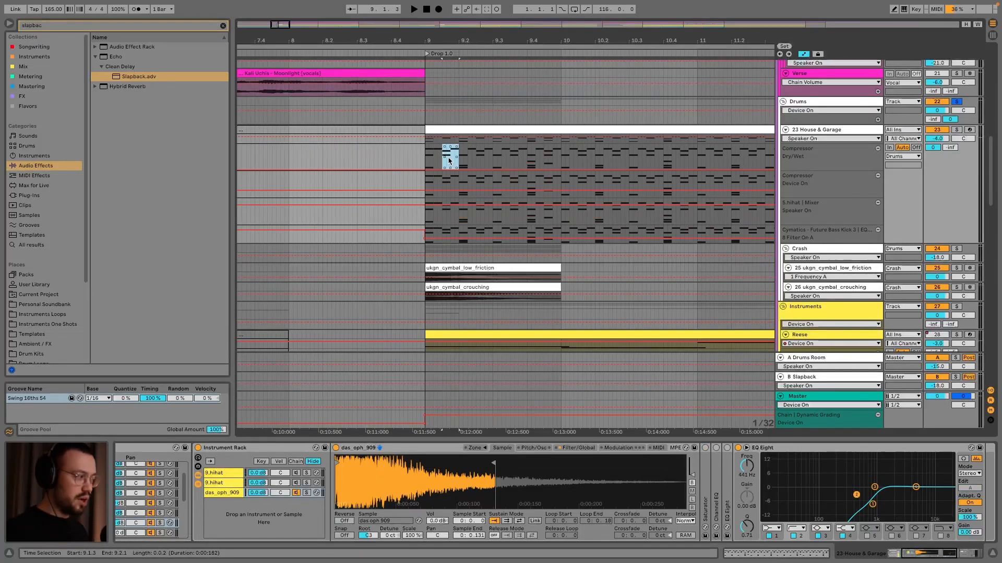
key("z")
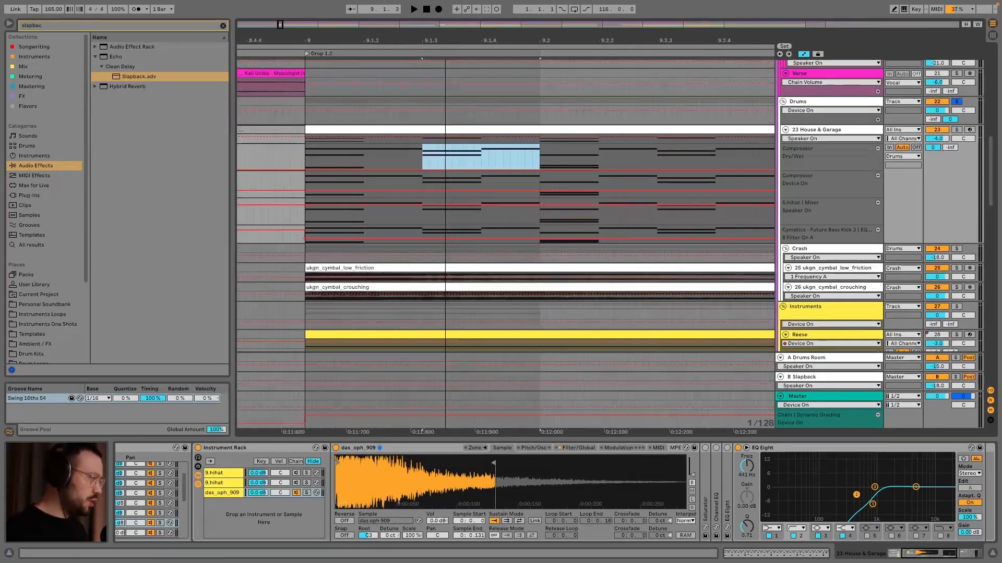
left_click_drag(423, 159, 532, 168)
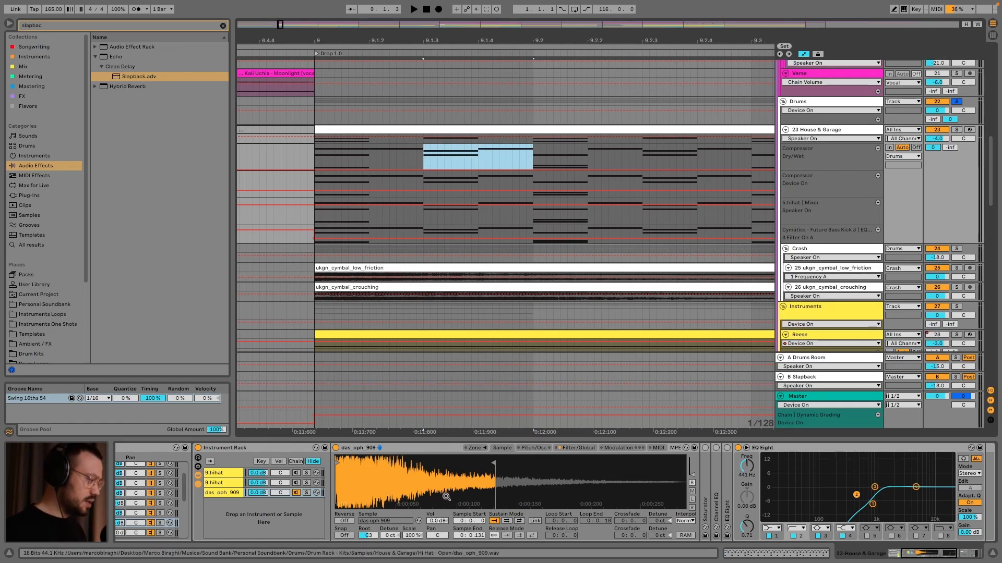
Switch the das_oph_909 sample end units to samples, and return them to seconds
right_click(463, 535)
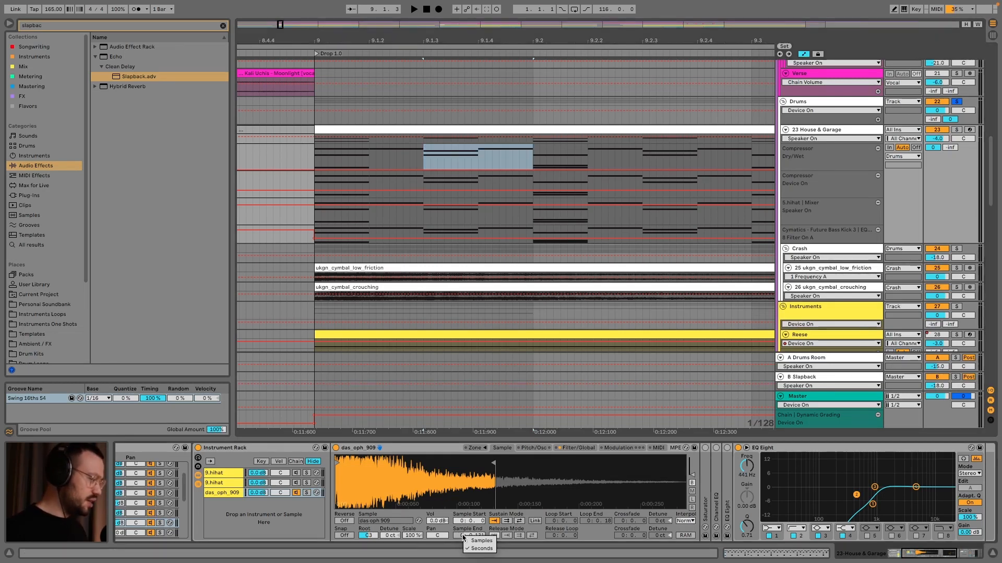
left_click(467, 546)
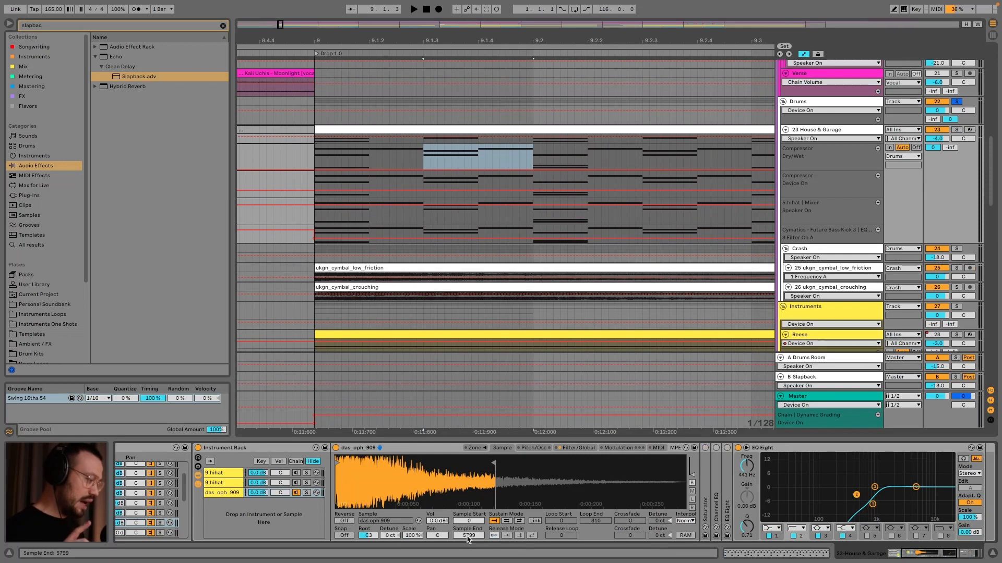
right_click(467, 537)
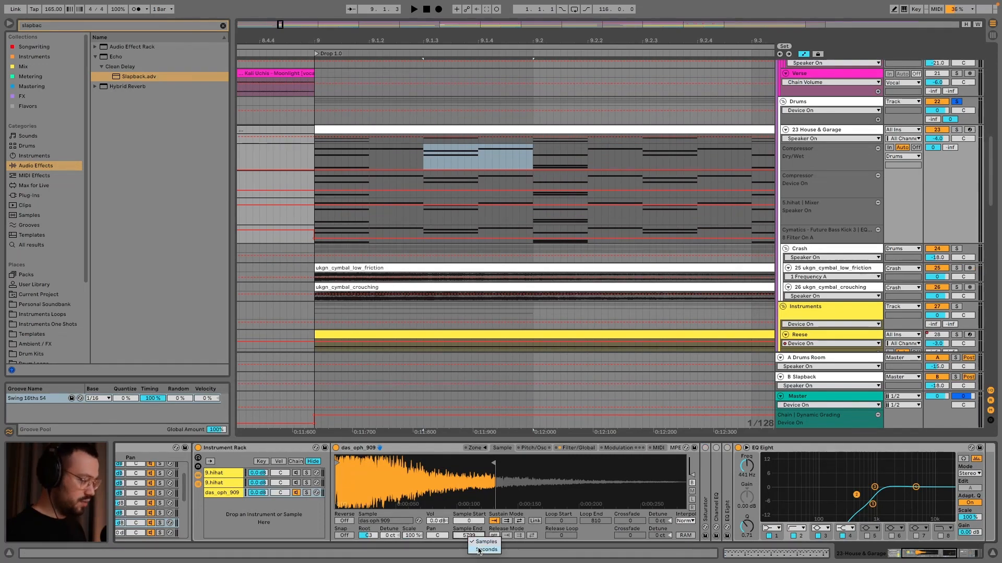
left_click(479, 549)
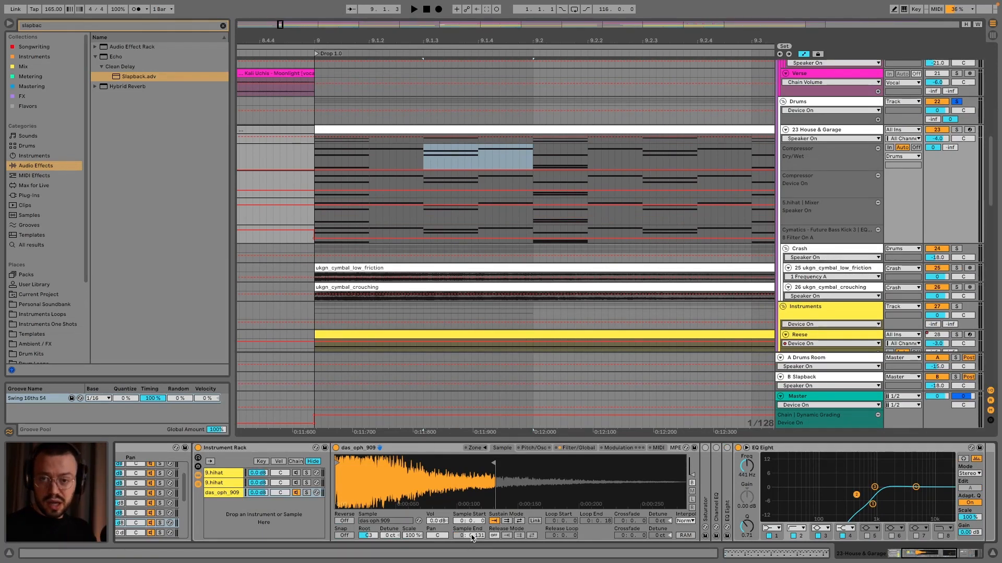
Audition the das_oph_909 hi-hat with its sample end extended to the full sample length, and undo the extension
key("space")
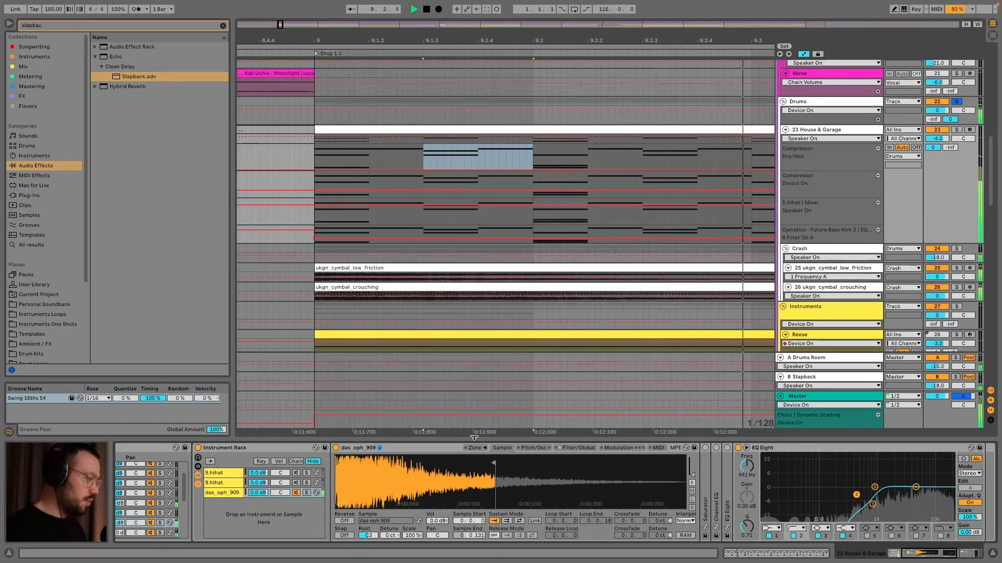
left_click_drag(440, 42, 282, 12)
left_click_drag(493, 463, 683, 463)
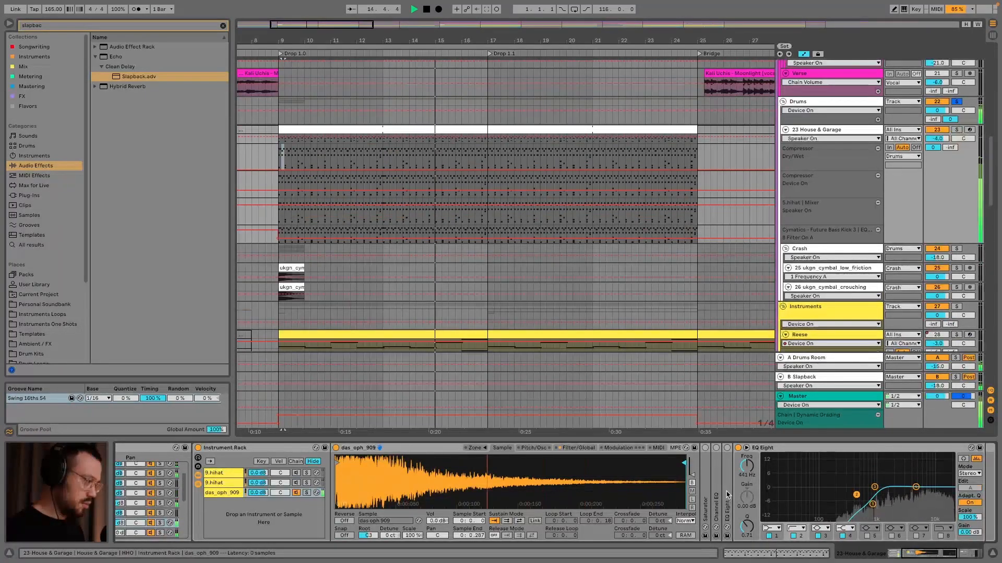
key("ctrl+z")
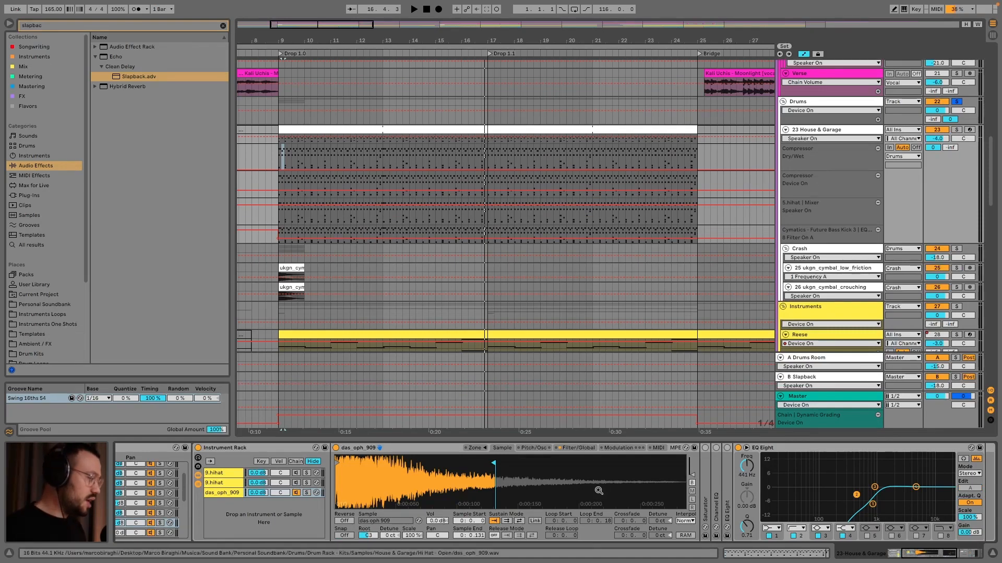
left_click_drag(493, 464, 684, 463)
key("space")
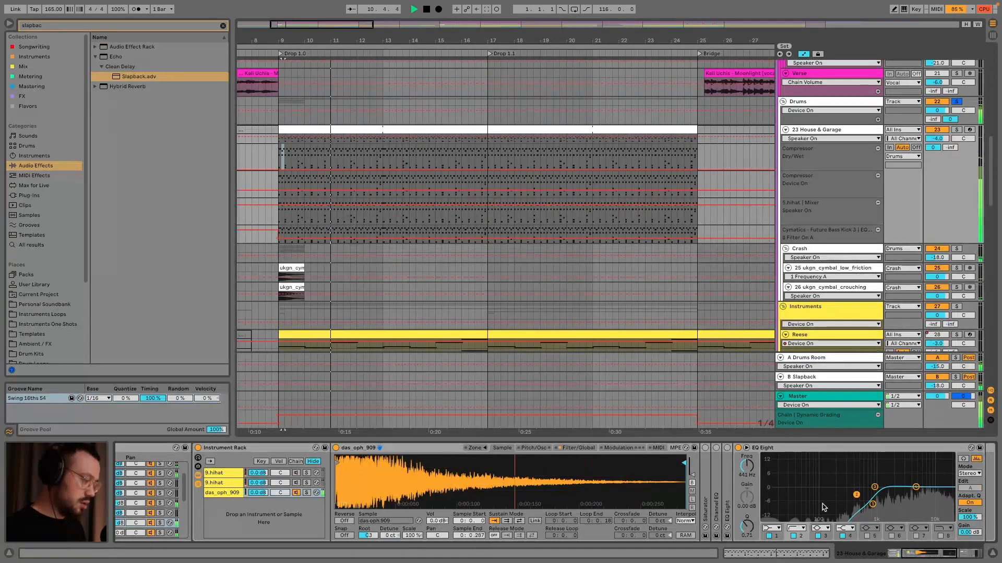
key("ctrl+z")
key("space")
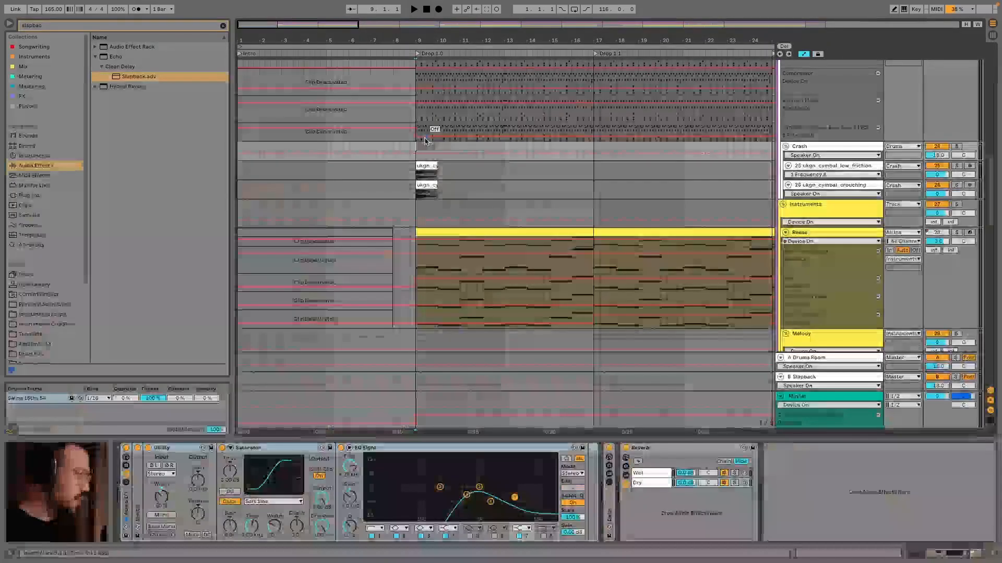
Solo the Crash group and play it from the start of Drop 1.0
left_click(427, 166)
left_click(955, 146)
key("space")
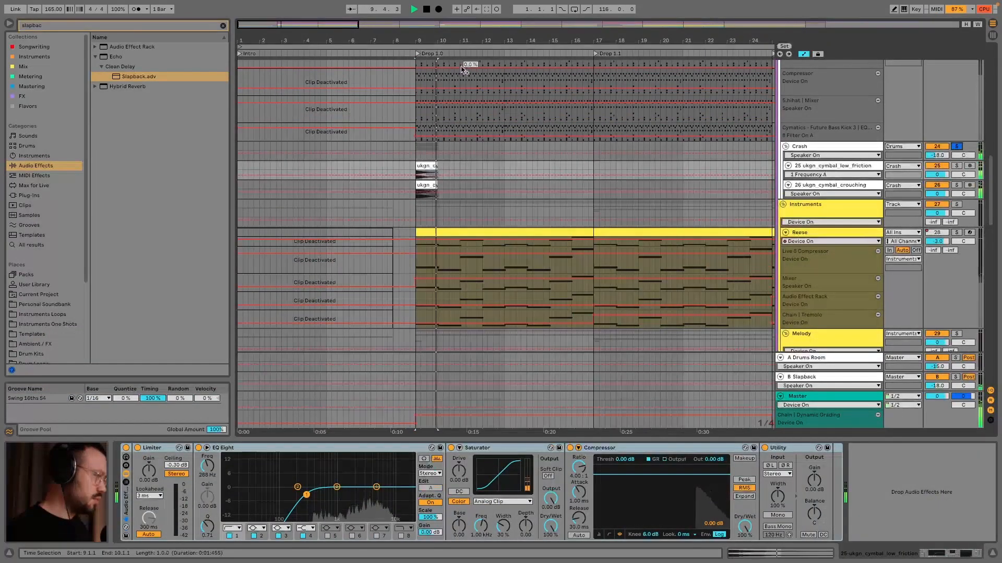
key("space")
Enlarge the two crash cymbal tracks, audition the ukgn_cymbal_crouching layer alone, and restore the solo to the Crash group
left_click_drag(432, 41, 468, 102)
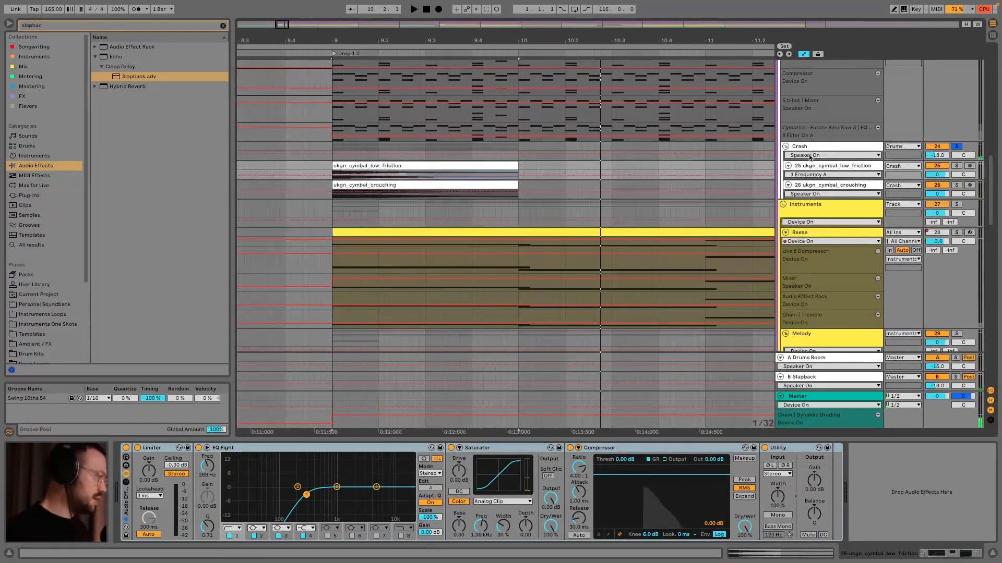
left_click_drag(818, 180, 816, 260)
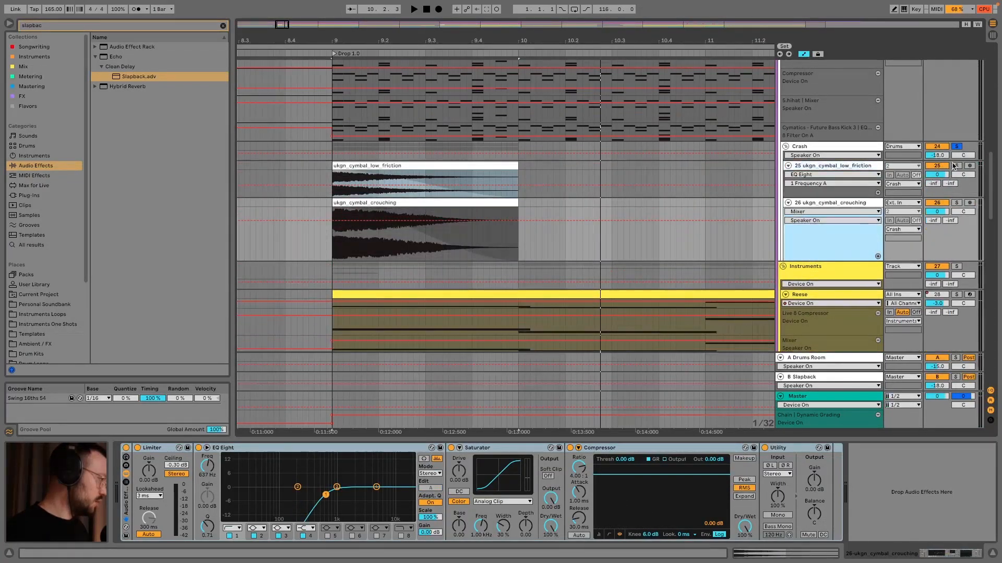
key("space")
left_click(957, 203)
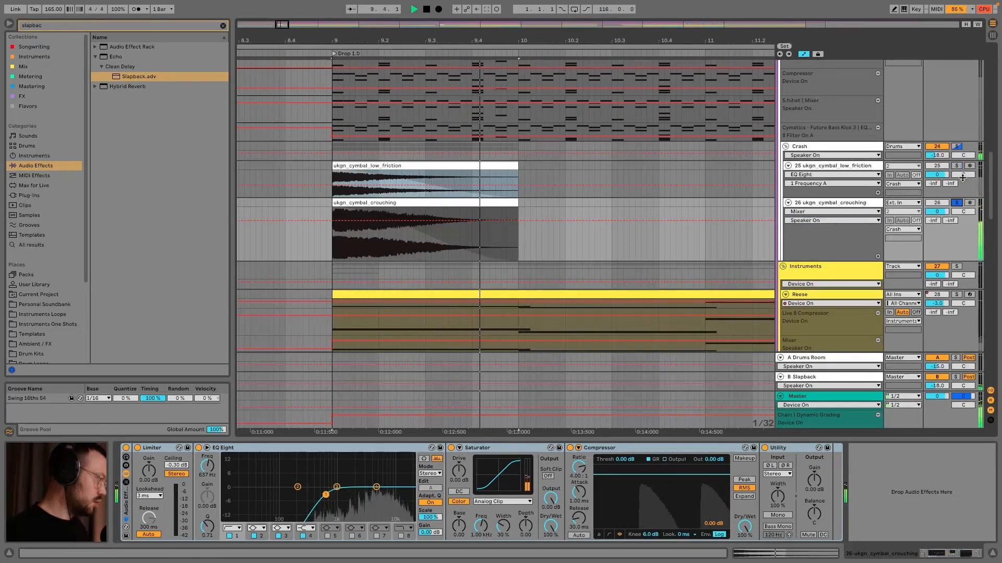
left_click(957, 146)
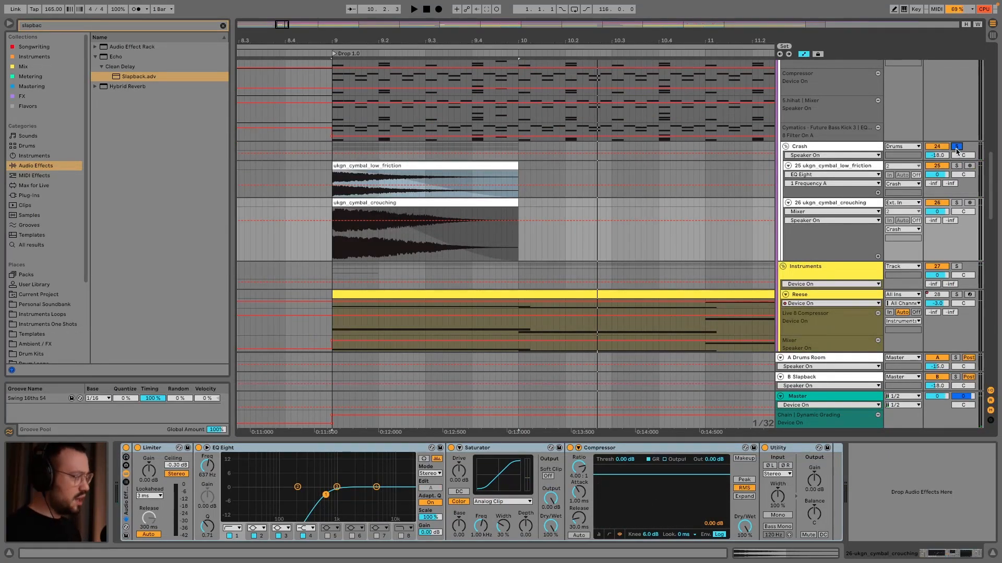
Show the Crash group's effects, select its Utility, and collapse the Saturator
left_click(796, 149)
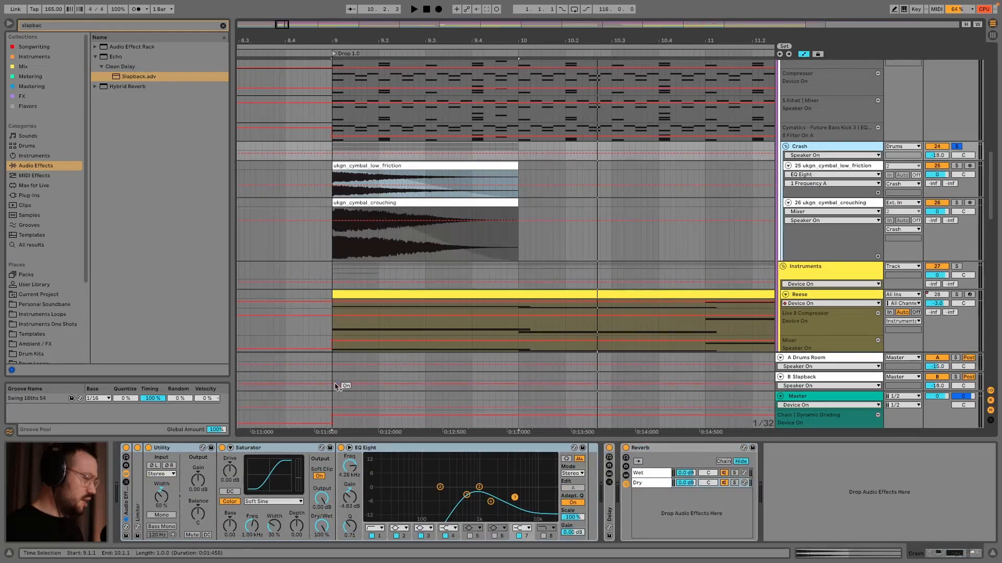
left_click(173, 453)
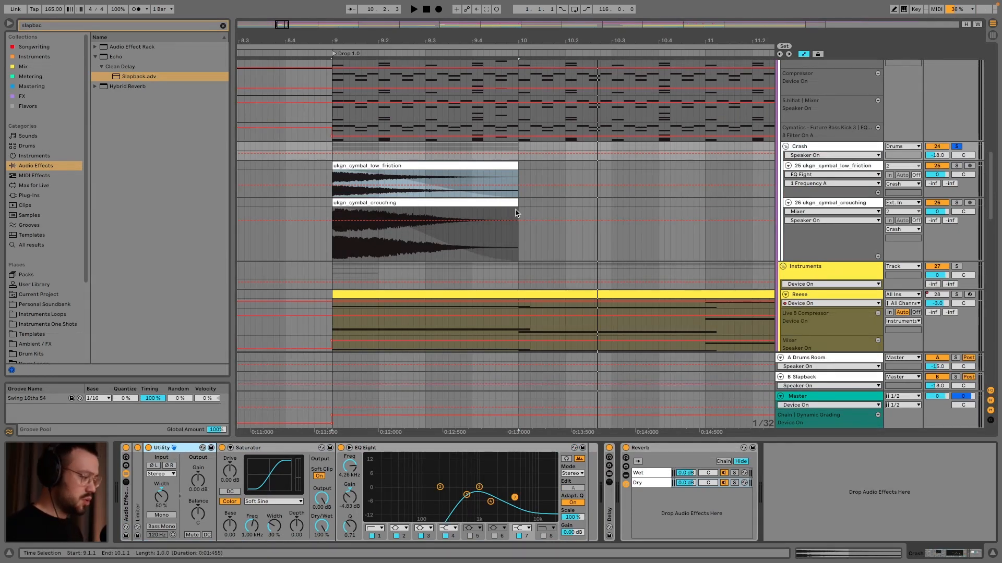
double_click(274, 449)
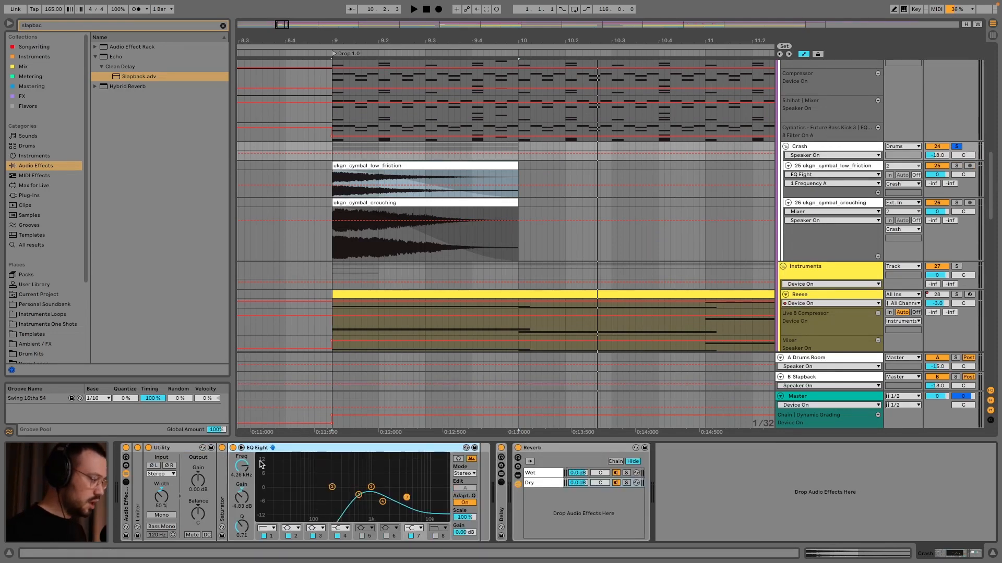
Play the crash with the Crash group's EQ Eight bypassed, and compare it with the EQ enabled
key("space")
left_click(232, 448)
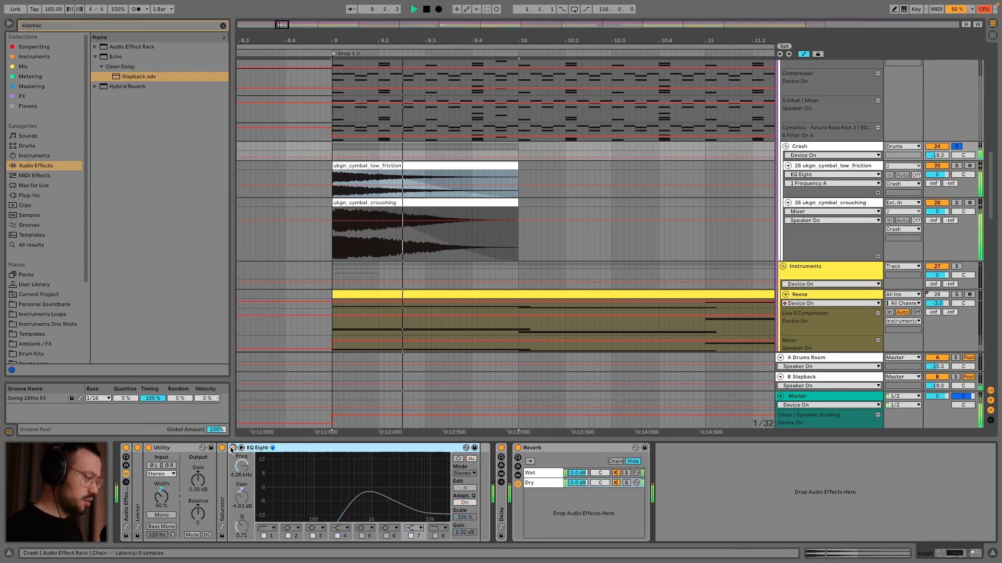
key("space")
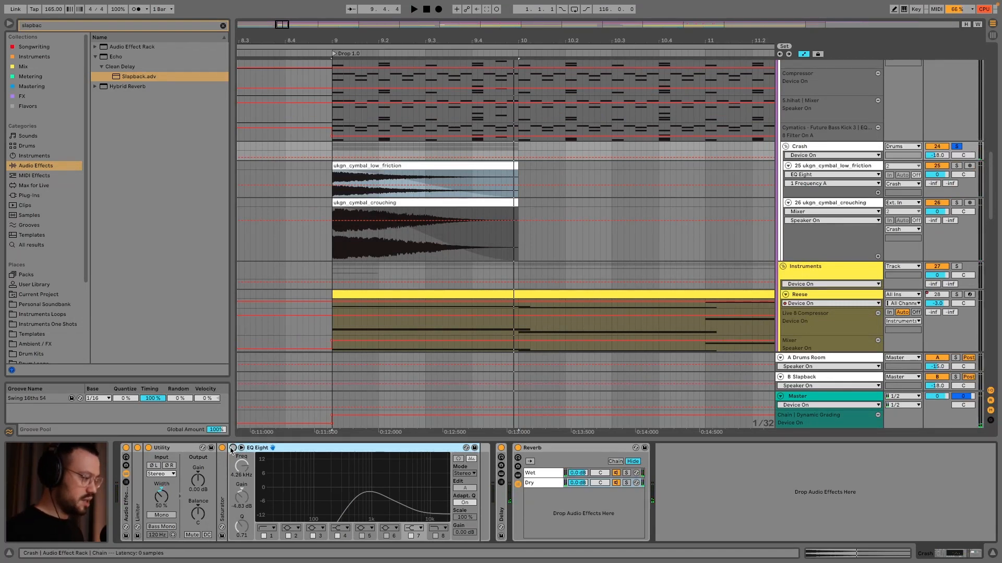
left_click(233, 448)
key("space")
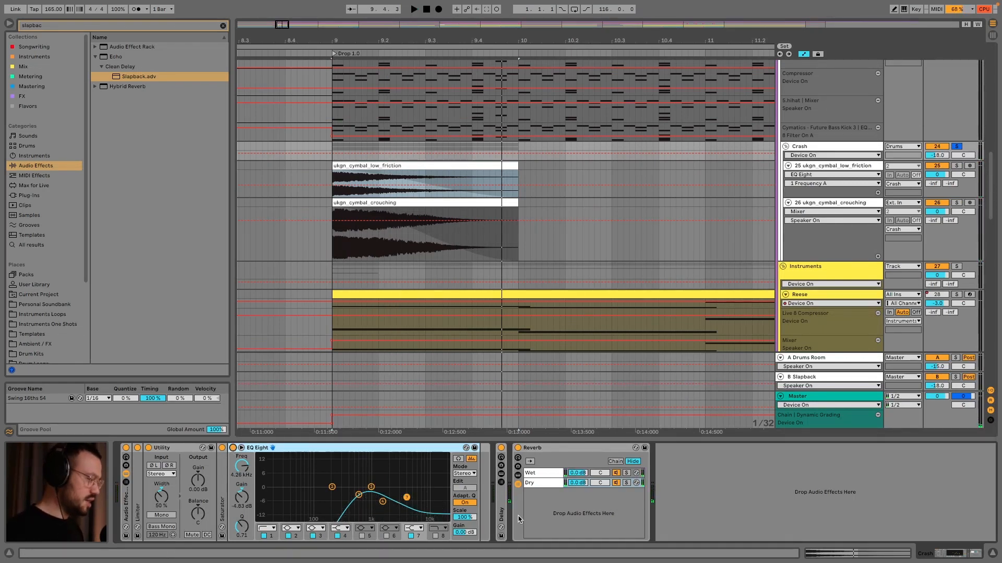
Expand the Crash group's Delay rack and compare the crash with its Wet chain on and off, leaving the chain on
double_click(503, 513)
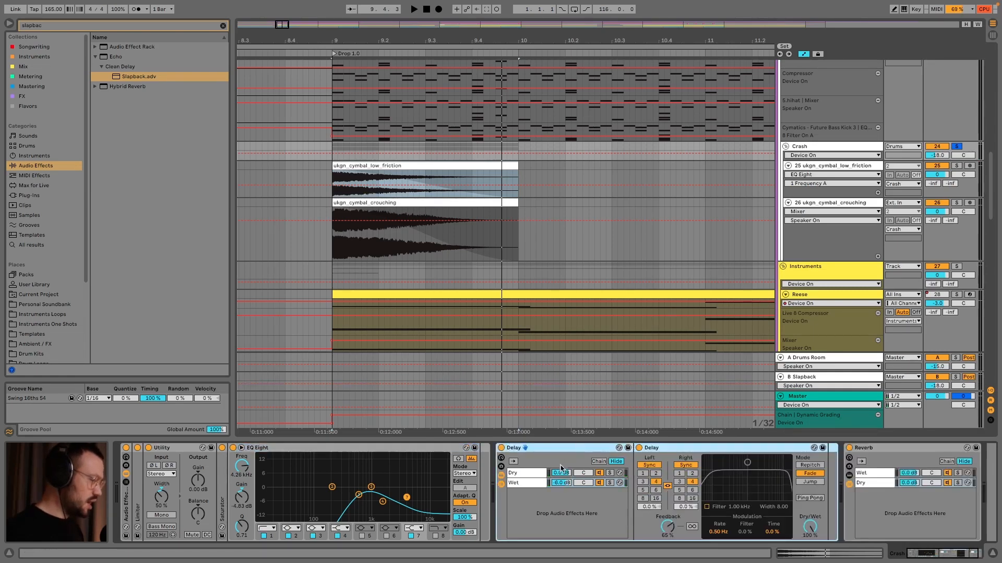
left_click(539, 484)
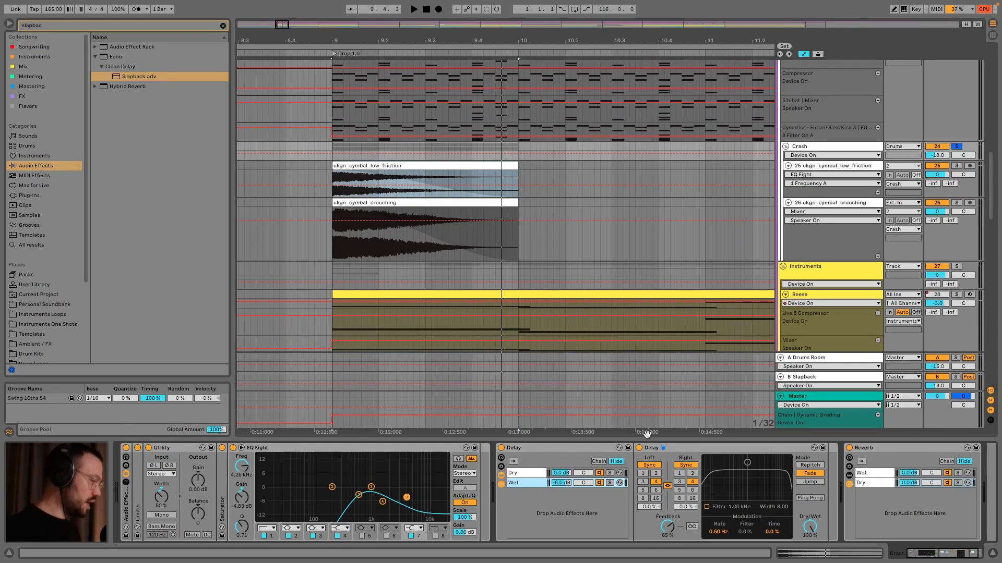
key("space")
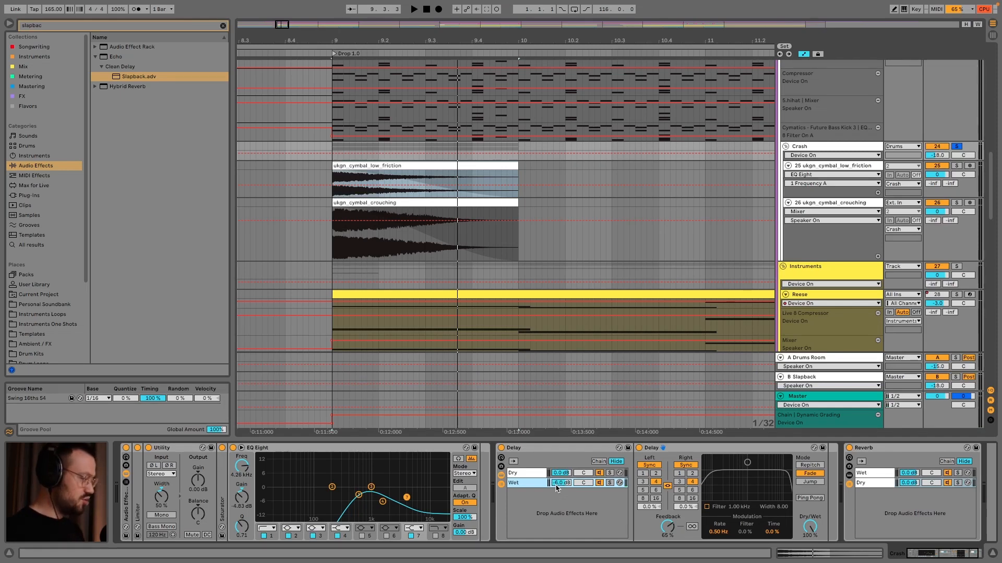
key("space")
key("space")
key("space")
left_click(600, 485)
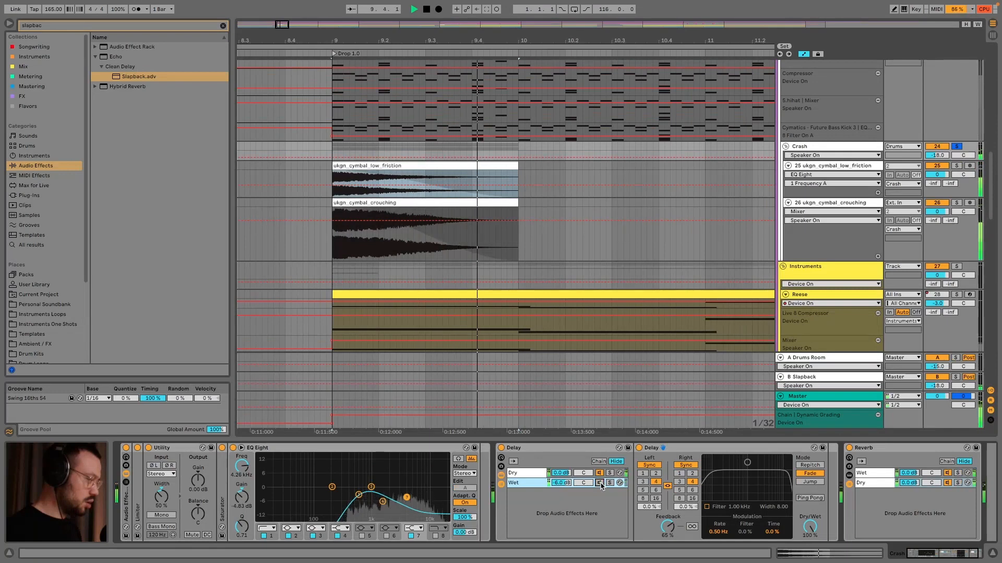
key("space")
key("space")
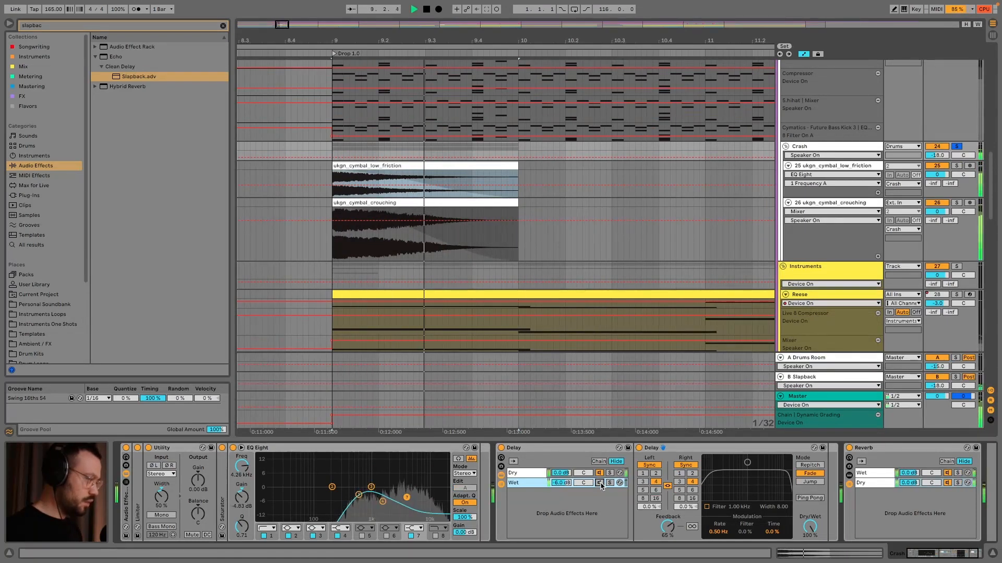
key("space")
left_click(600, 484)
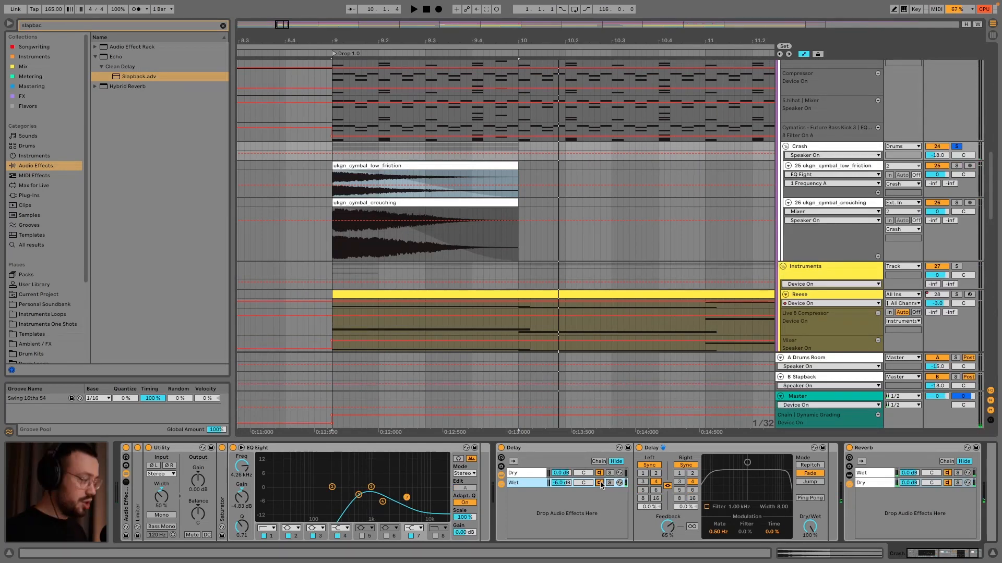
Collapse the Delay rack, inspect the RC 24 plug-in on the Reverb rack's Wet chain, and close its window
double_click(579, 447)
left_click(556, 452)
left_click(549, 484)
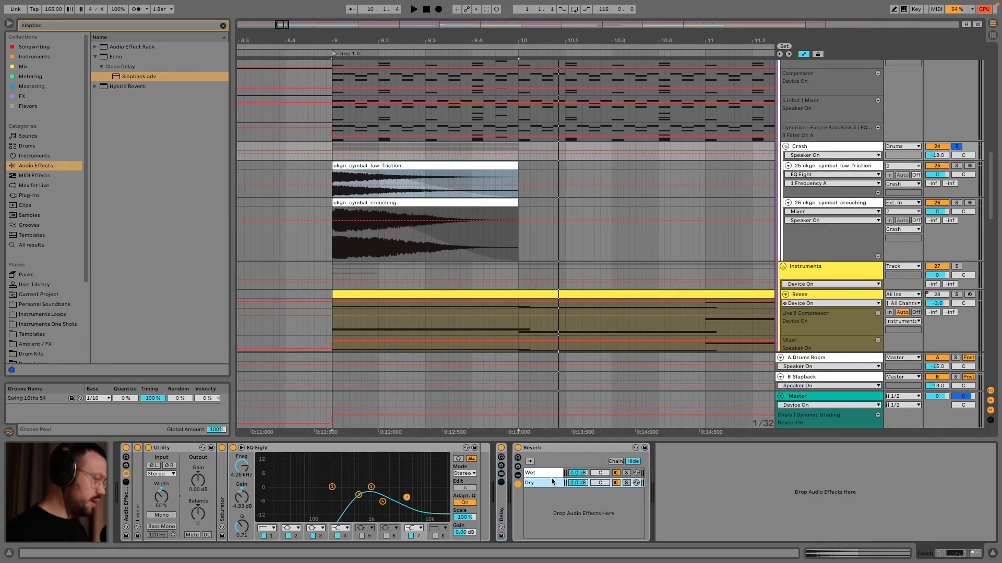
left_click(546, 474)
left_click(672, 448)
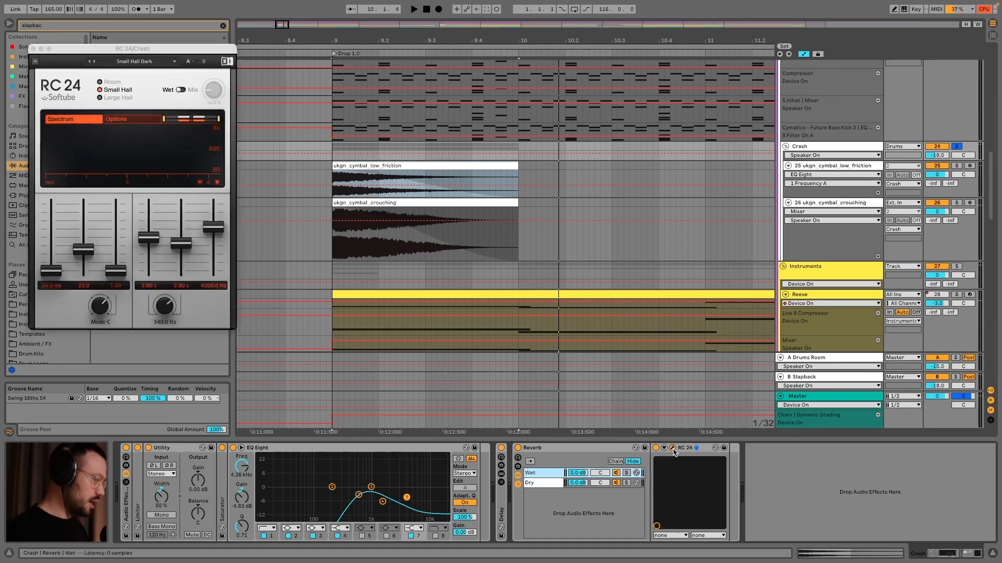
left_click(33, 48)
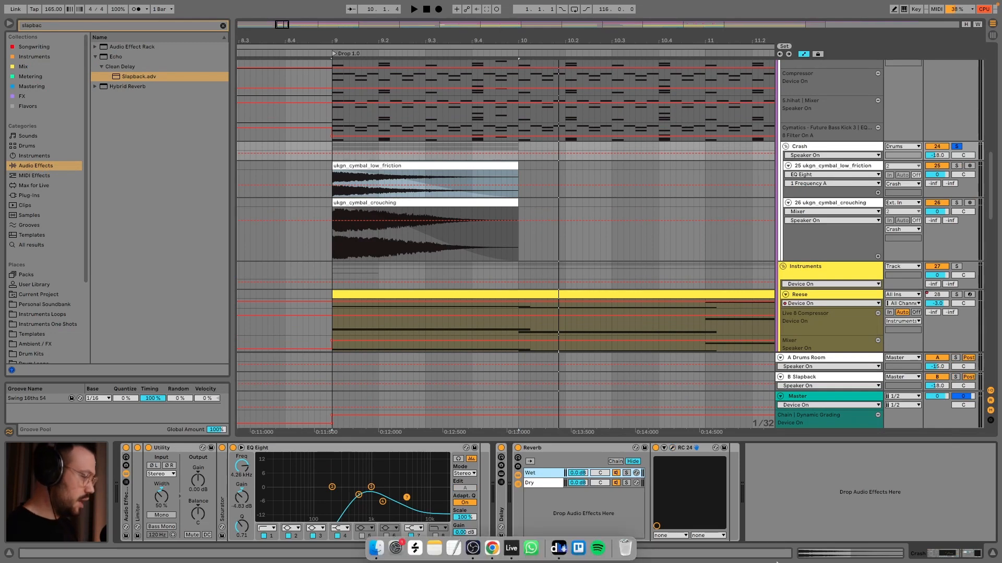
Play the crash while switching the Reverb rack off and on to compare the sound
key("space")
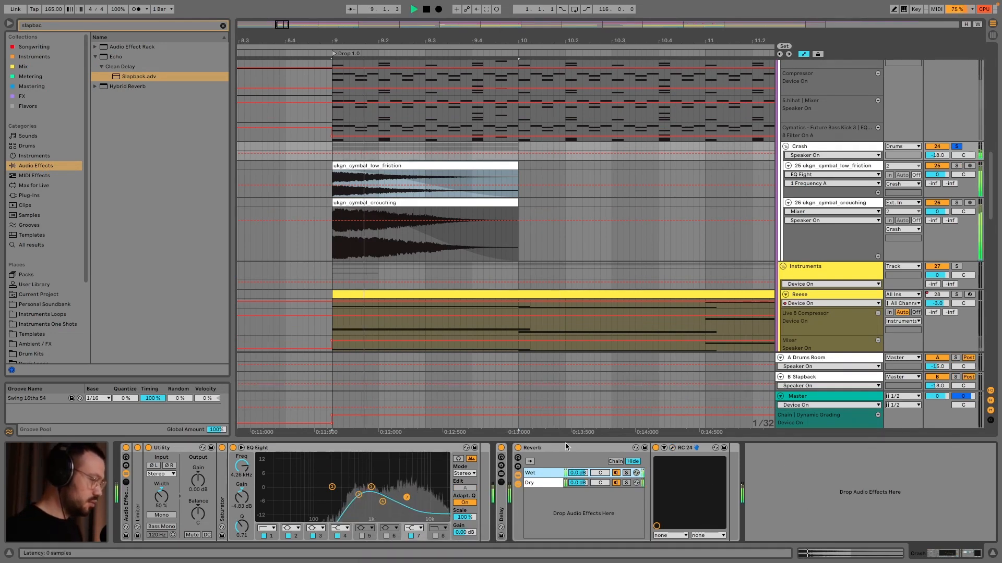
left_click(518, 449)
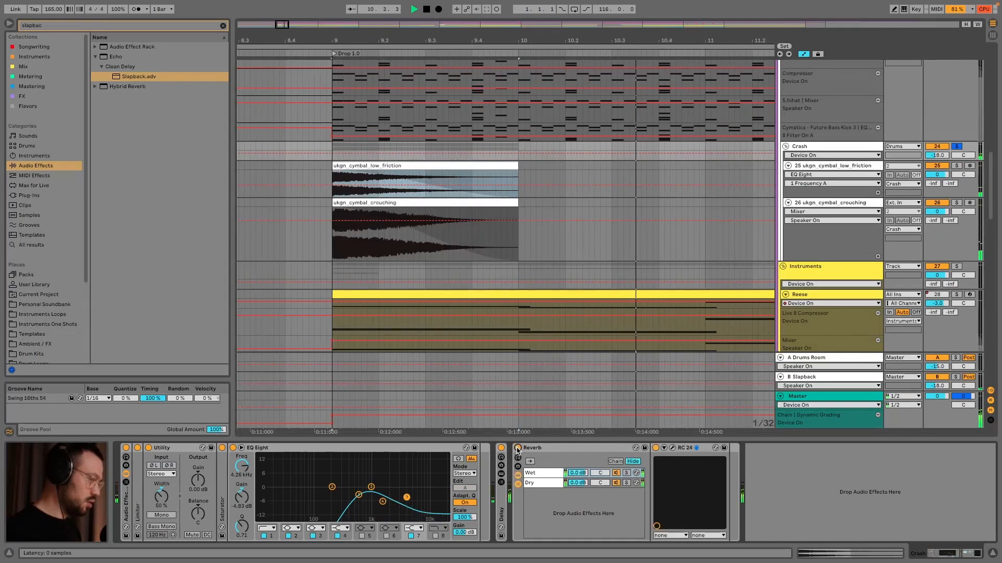
left_click(517, 449)
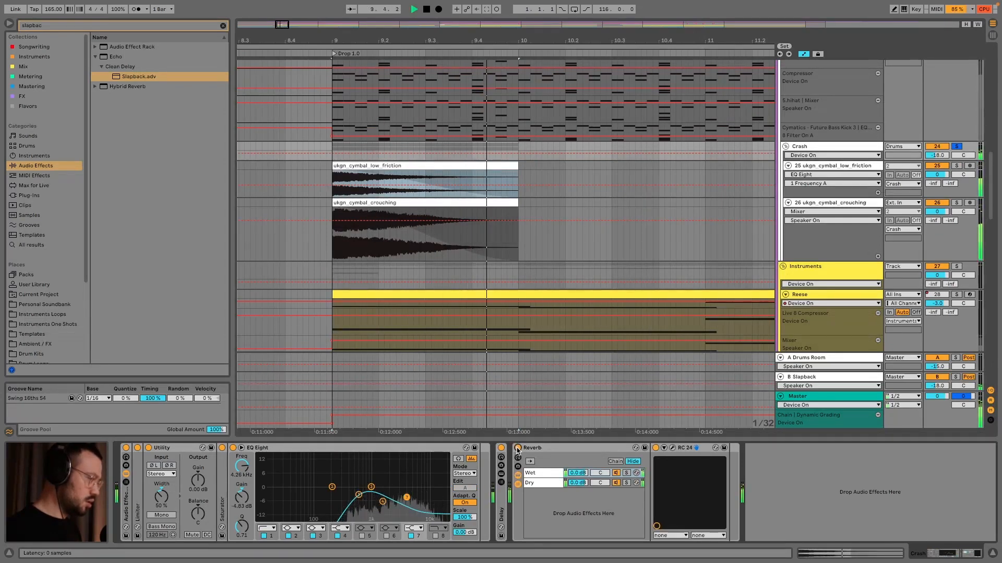
Stop the crash playback and select the Reverb rack in the Crash group's device chain
key("space")
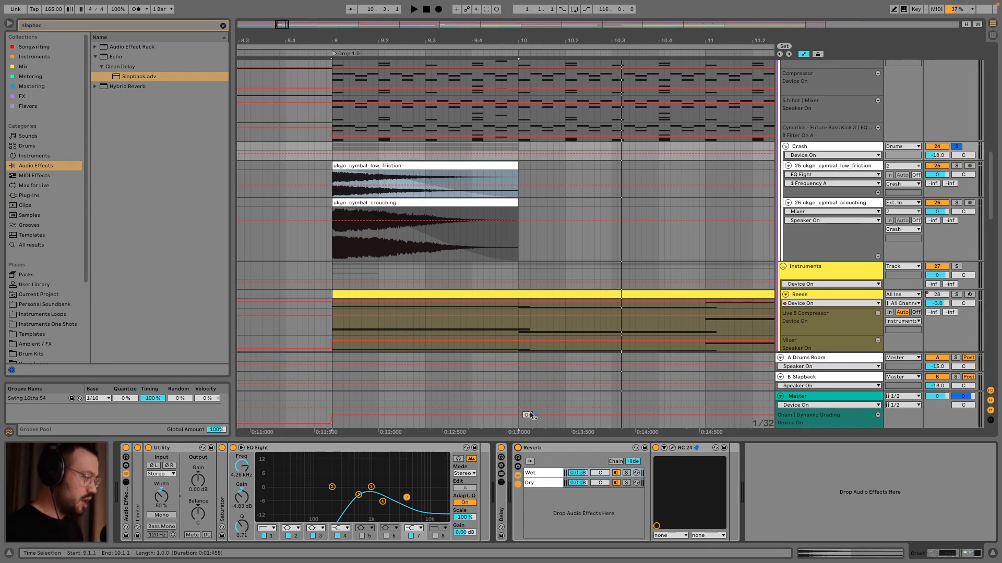
left_click(551, 452)
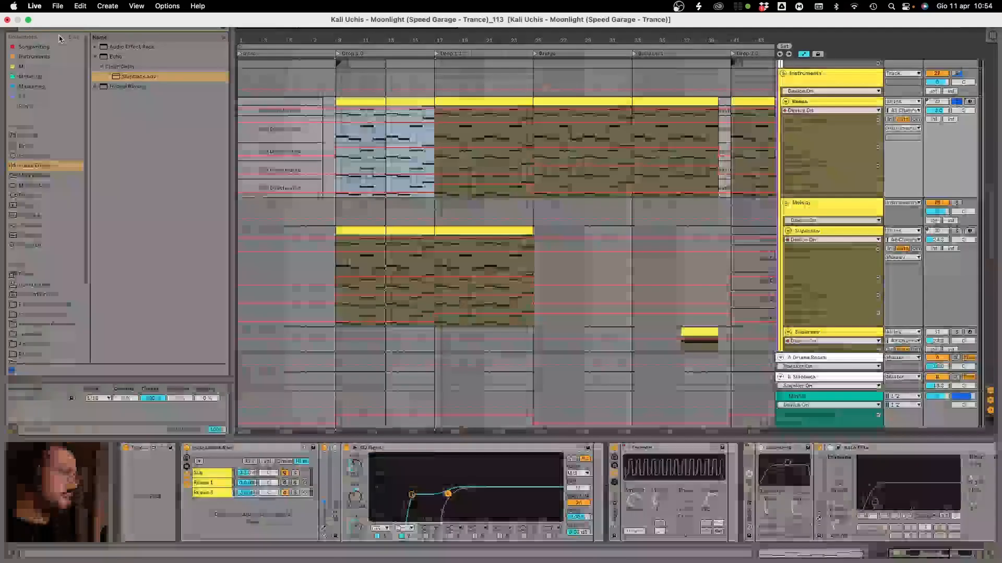
Switch to Chrome and search Google in a new tab for "kali uchis moonlight scale"
key("ctrl+super+f")
left_click(492, 548)
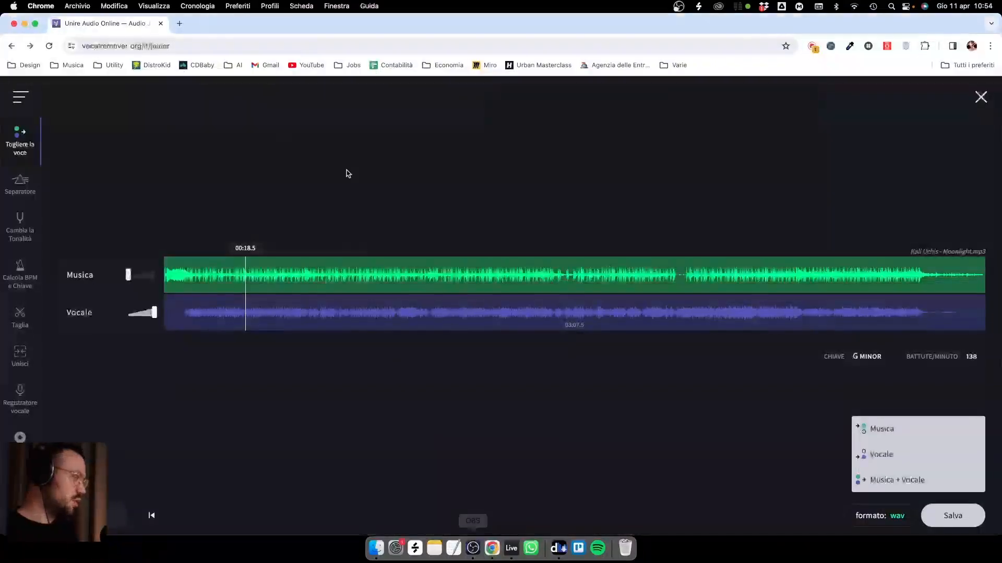
left_click(184, 26)
type("kali ")
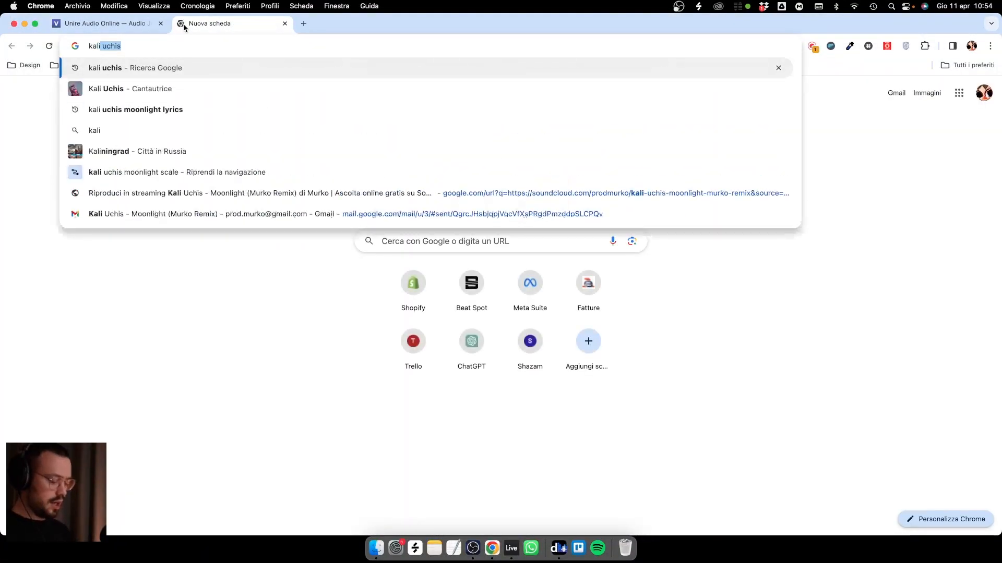
type("uchis m")
key("Down")
key("Down")
key("Return")
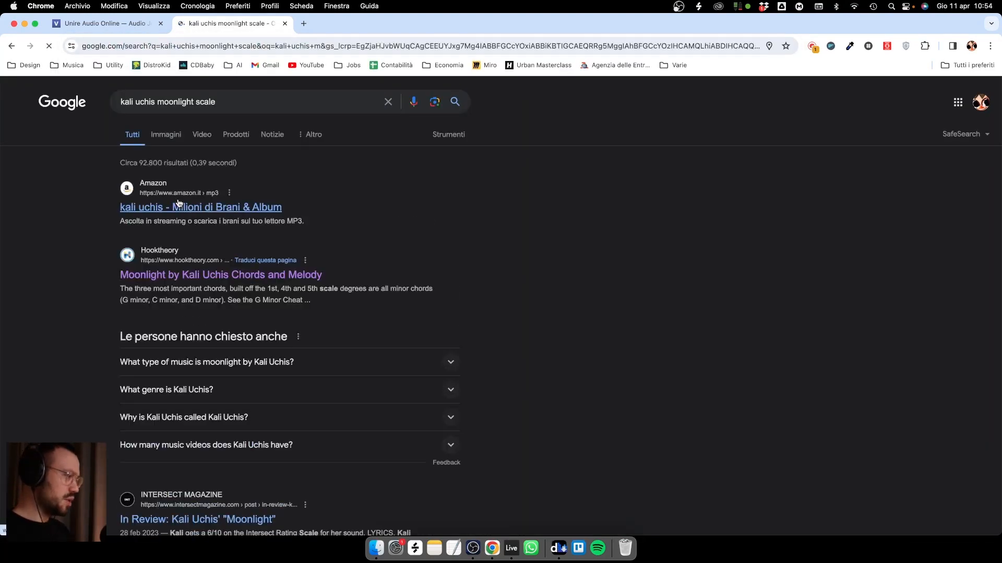
Open the Hooktheory "Moonlight by Kali Uchis Chords and Melody" result in a new tab and skim the search results
right_click(186, 277)
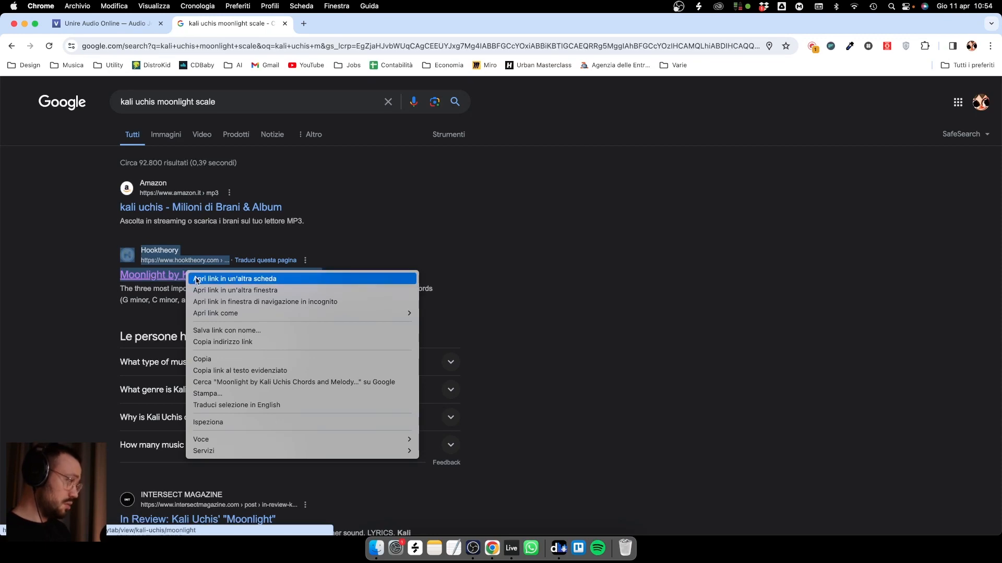
left_click(197, 281)
scroll(196, 278, "down", 5)
scroll(196, 278, "down", 9)
scroll(197, 281, "up", 12)
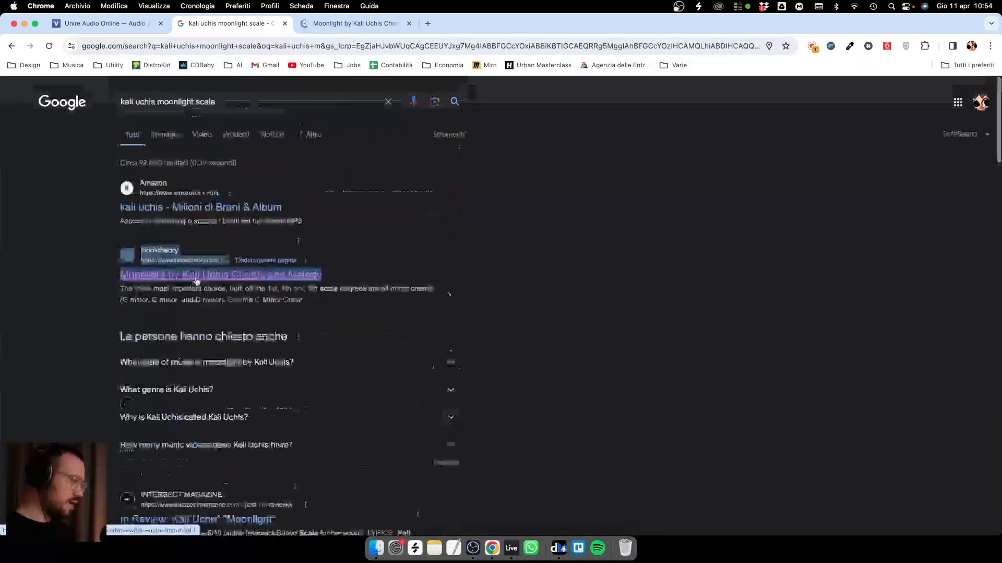
Replace the search query with "21 questions 50 cent chords" and run the search
left_click_drag(195, 103, 99, 106)
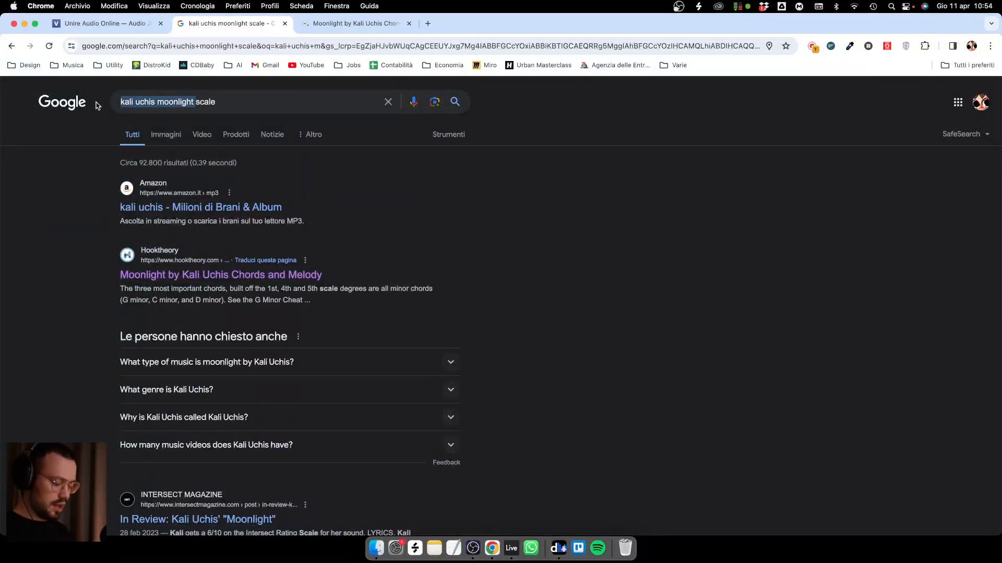
type("21 questions 50 cent chords")
key("Return")
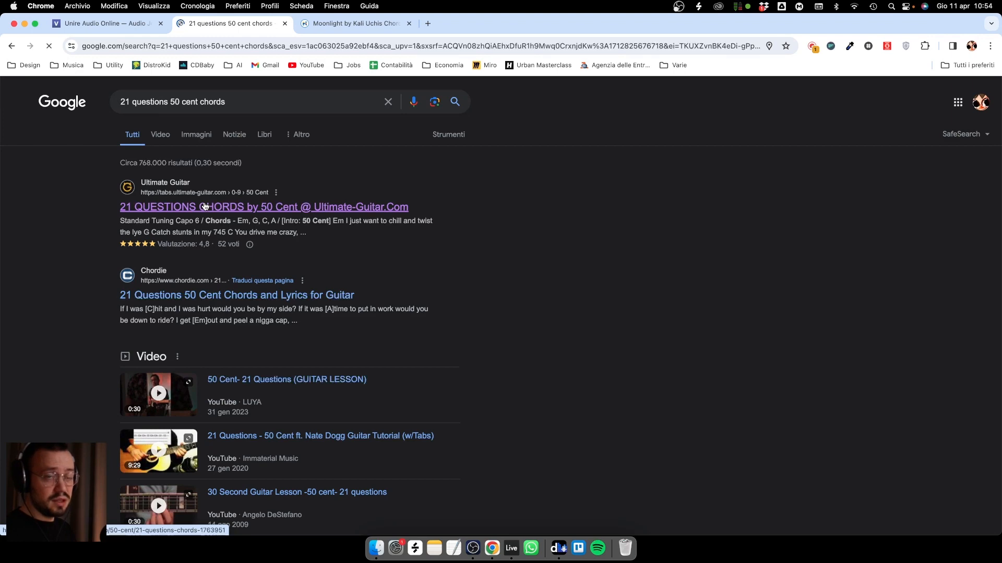
Open the Chordify result for 21 Questions in a new tab and examine its chord chart
scroll(204, 207, "down", 6)
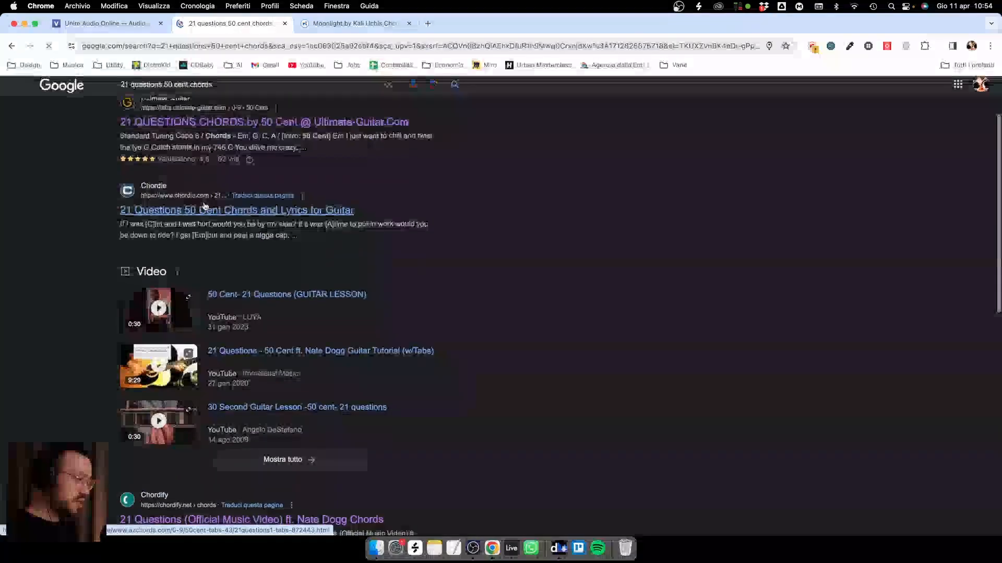
right_click(272, 274)
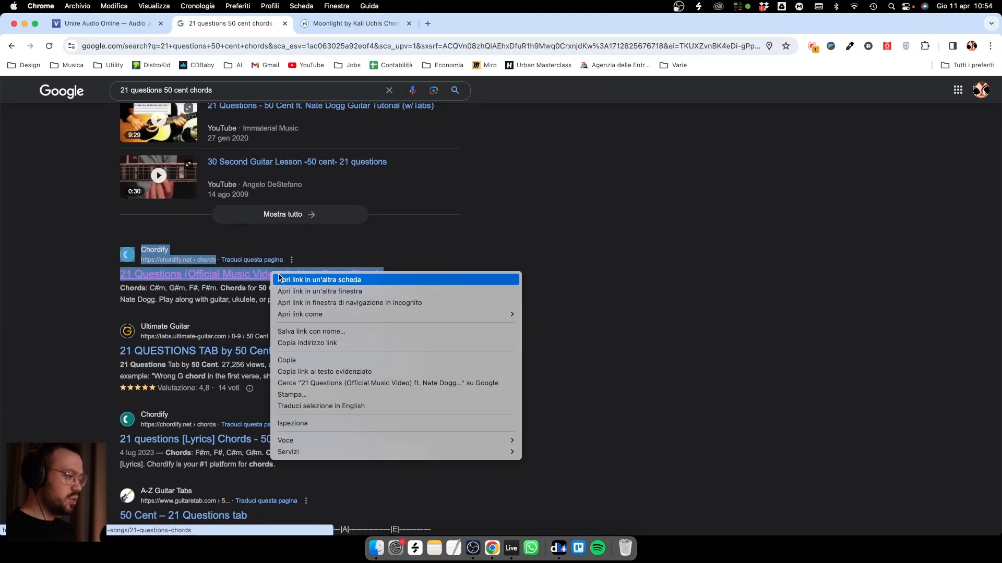
left_click(319, 279)
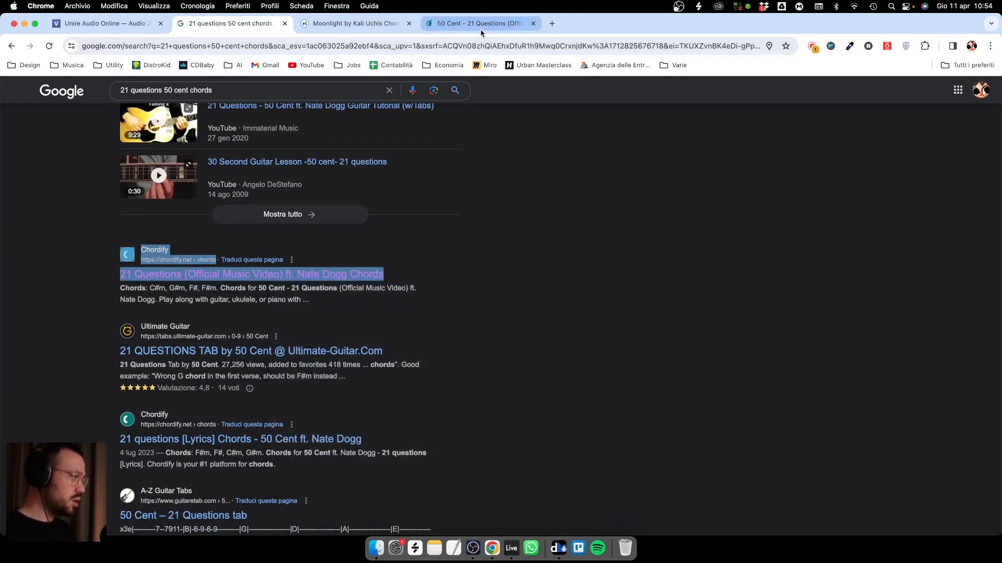
left_click(470, 23)
scroll(418, 188, "down", 2)
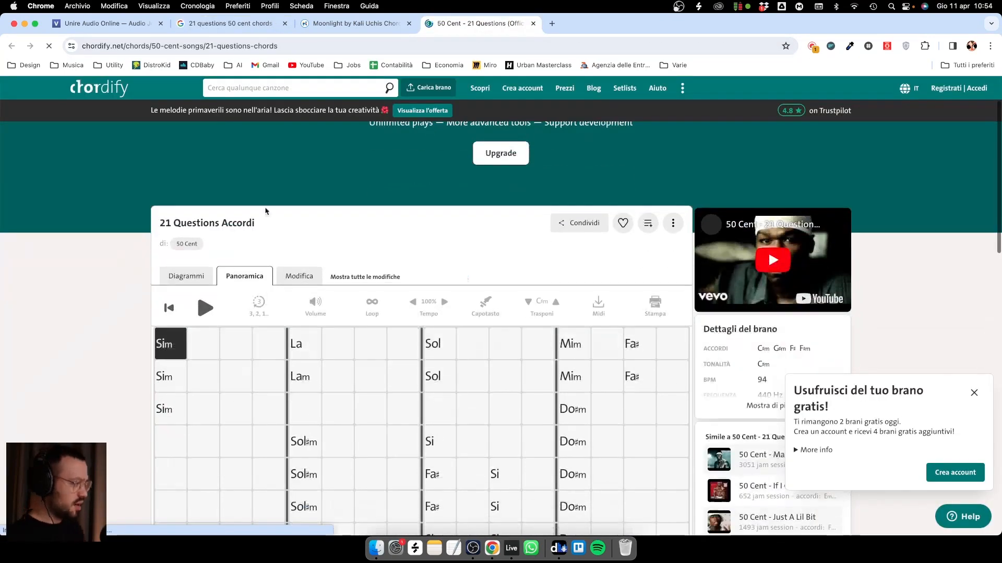
scroll(277, 250, "down", 5)
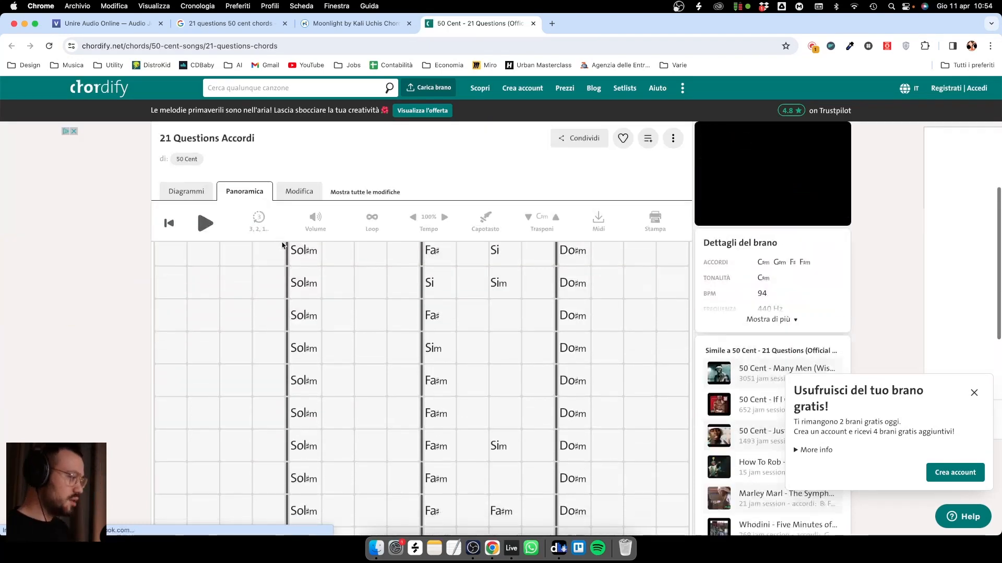
scroll(278, 277, "up", 4)
scroll(634, 402, "down", 1)
scroll(634, 402, "down", 5)
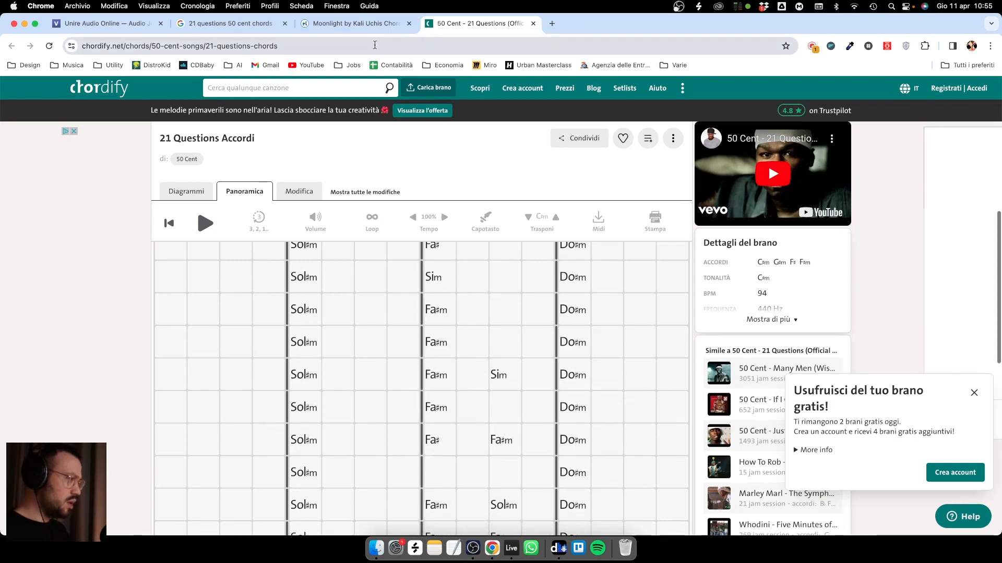
Go to the Hooktheory Moonlight page, compare the keyboard's chord and melody views, and play part of the chorus
left_click(364, 23)
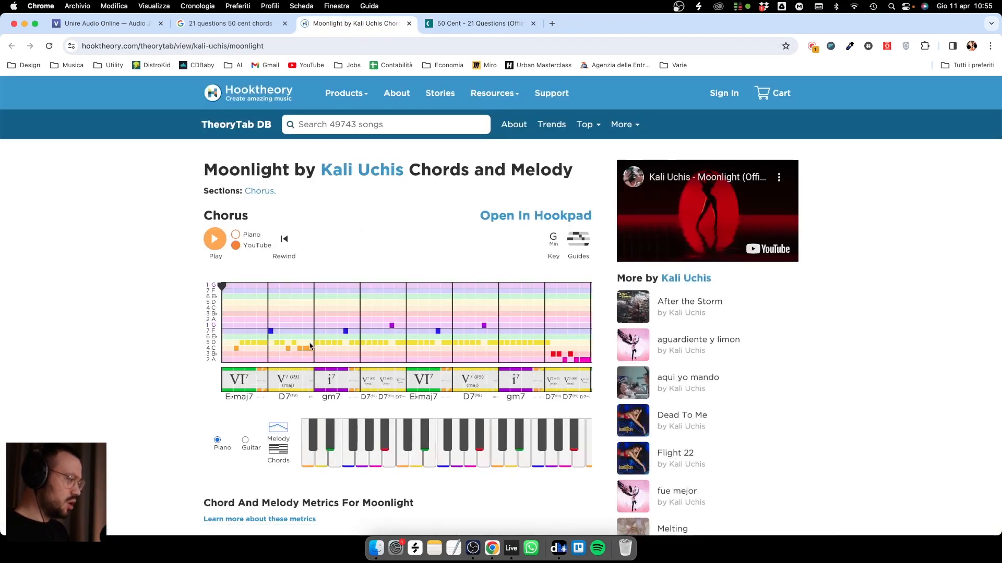
scroll(328, 373, "down", 2)
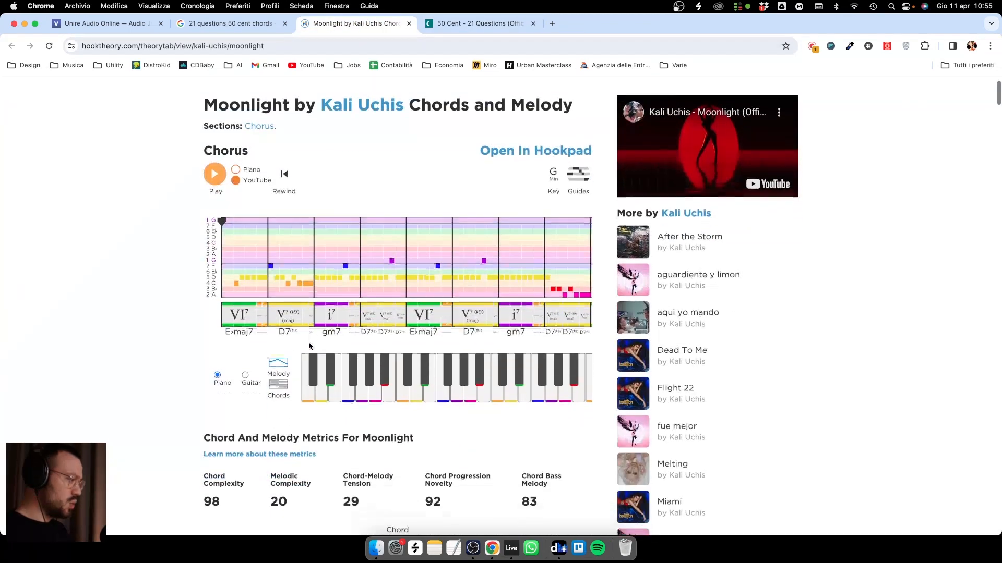
left_click(281, 386)
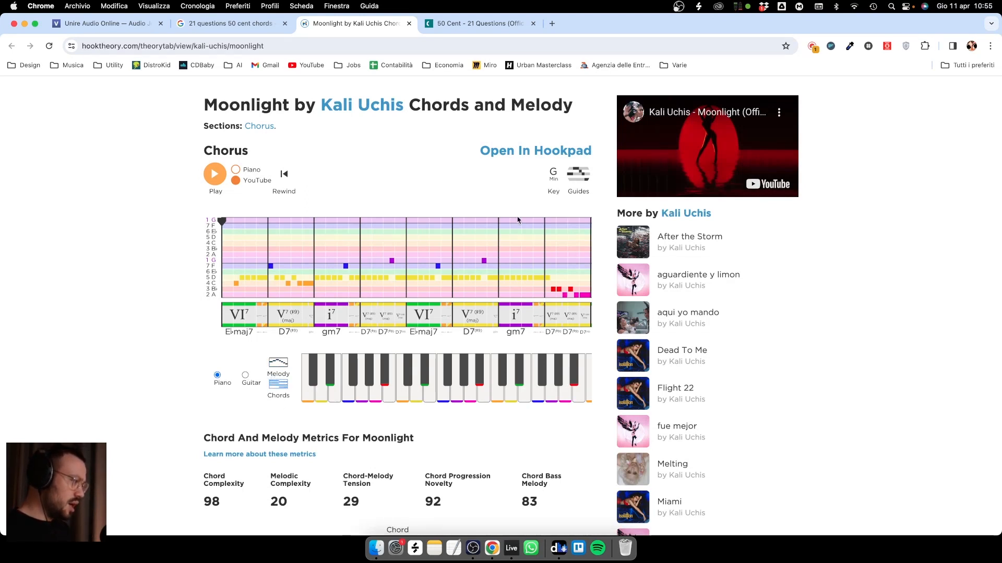
left_click(276, 369)
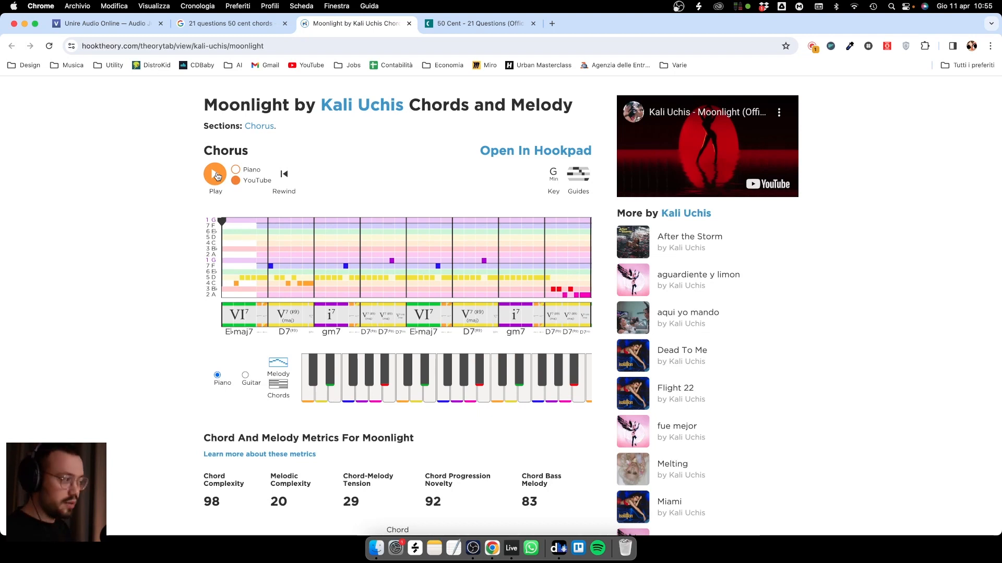
left_click(215, 174)
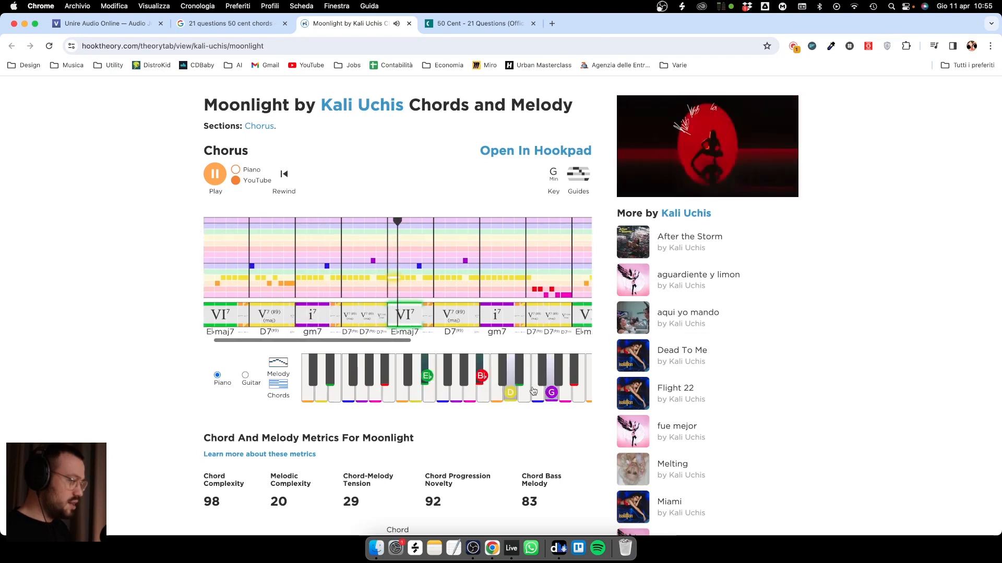
key("space")
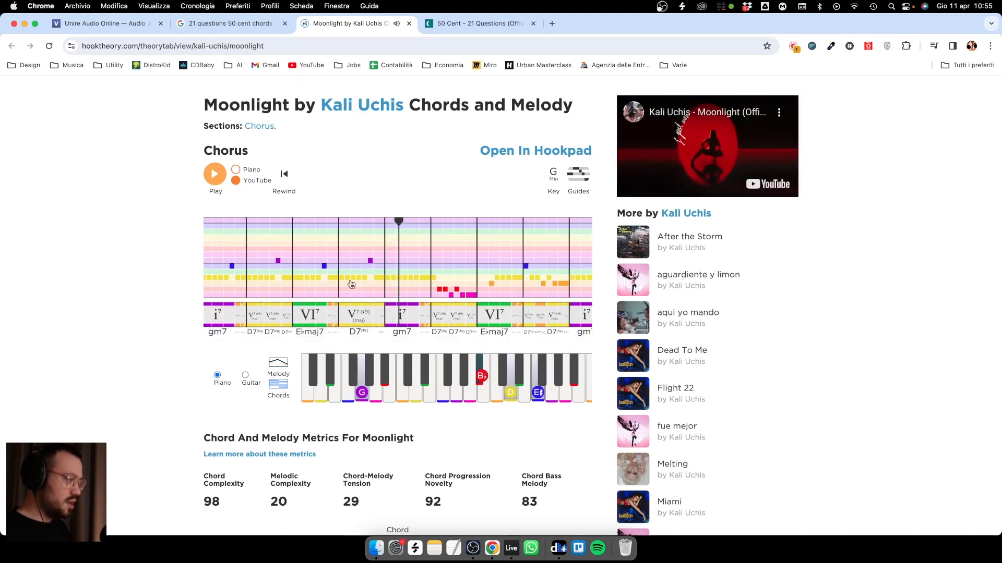
Toggle the guides on the chorus grid, leaving them on, and review the page's chord metrics and key information
left_click(570, 188)
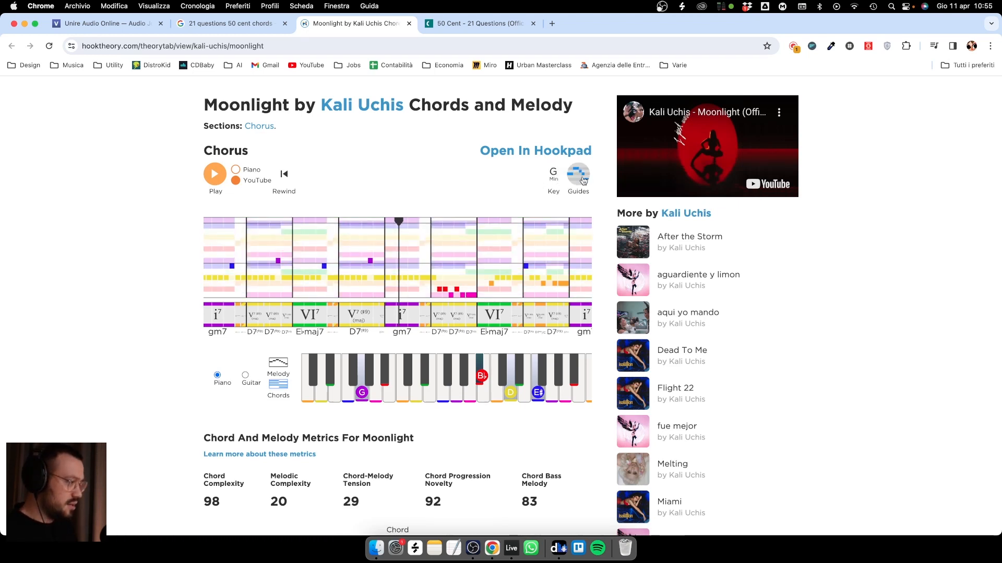
left_click(583, 181)
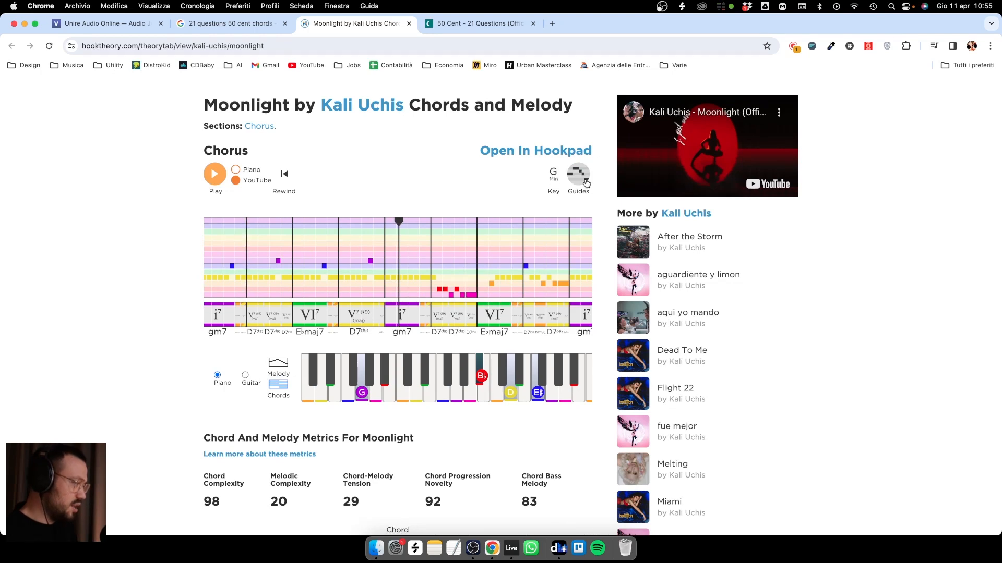
left_click(586, 183)
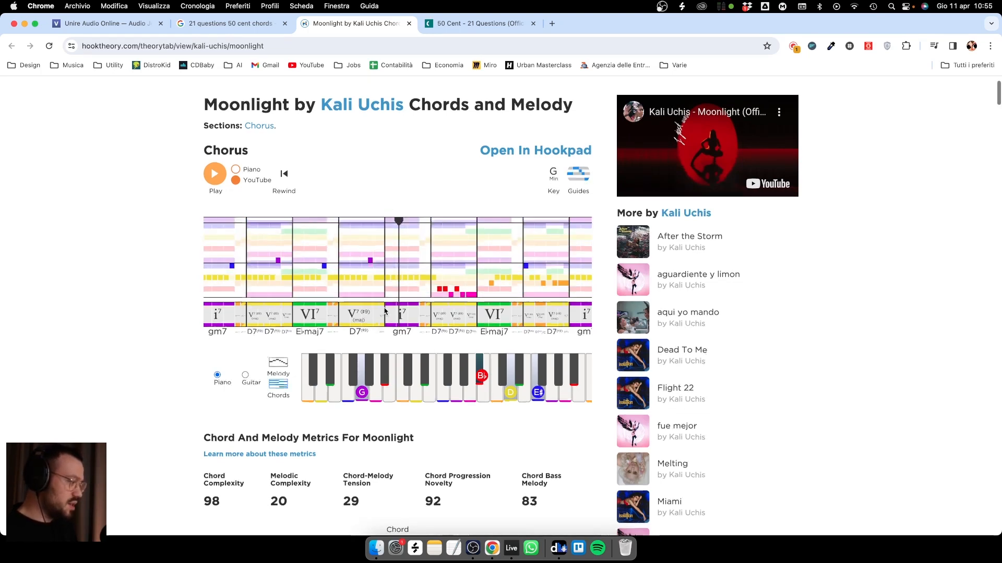
scroll(386, 261, "down", 5)
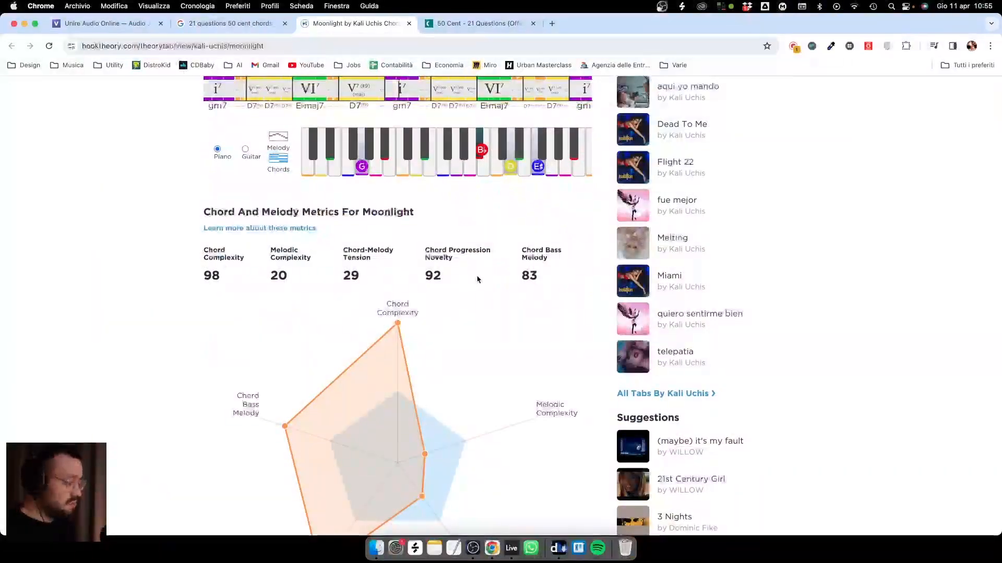
scroll(539, 275, "down", 10)
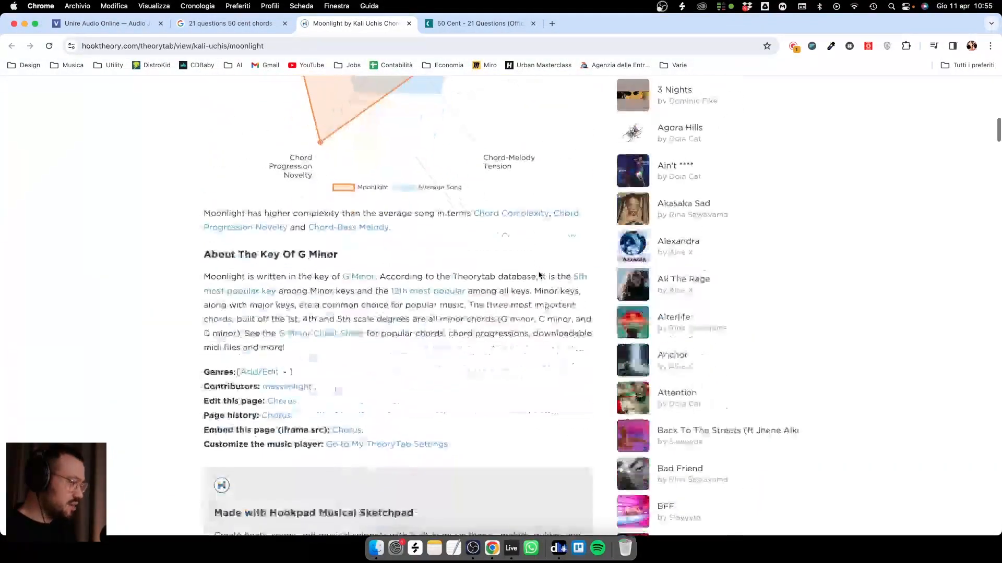
scroll(539, 275, "up", 15)
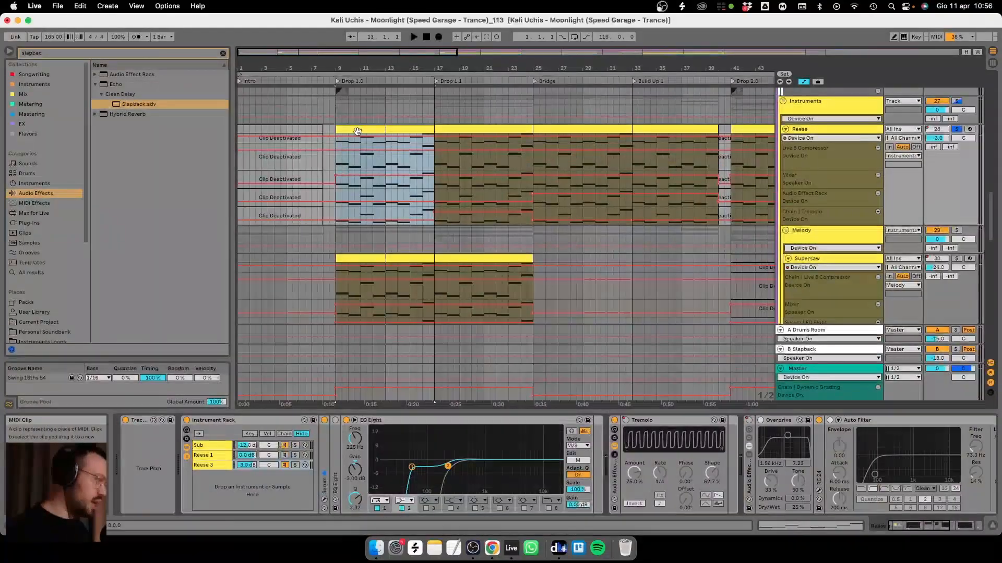
Play the Reese bass at Drop 1.0 and stop playback
key("space")
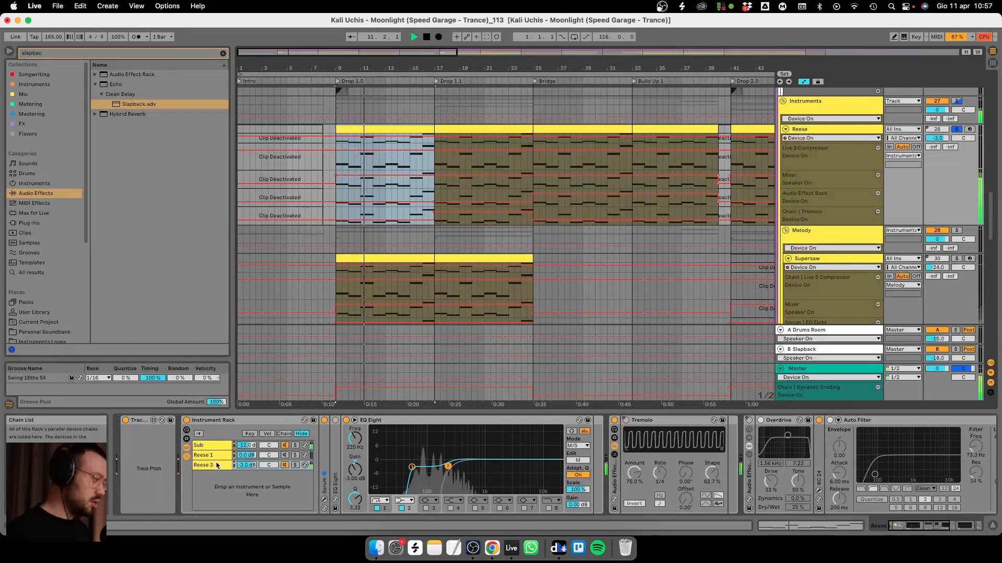
key("space")
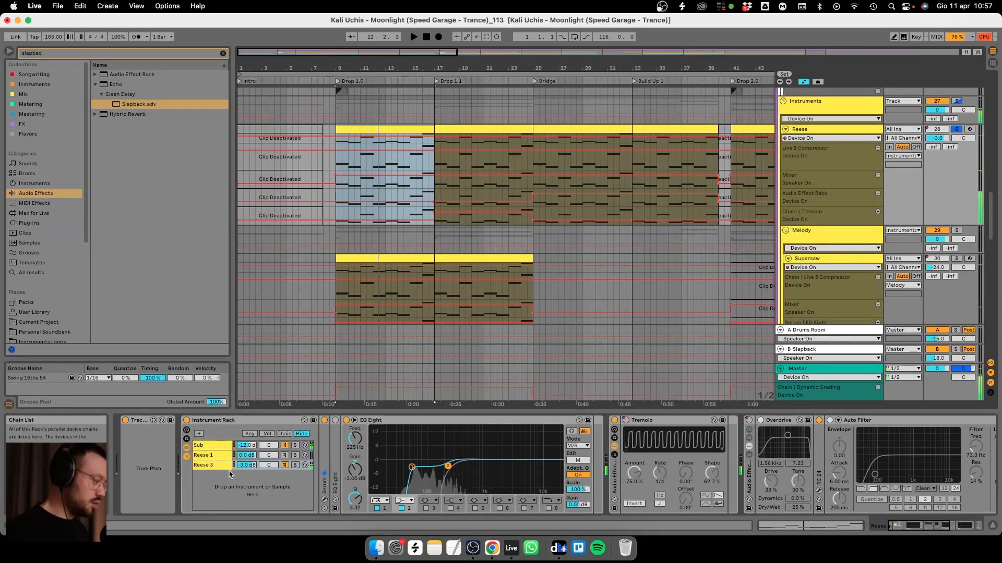
Open the Reese track's Serum patch and inspect the wavetables of oscillators A and B, showing oscillator B in 3D
left_click(324, 499)
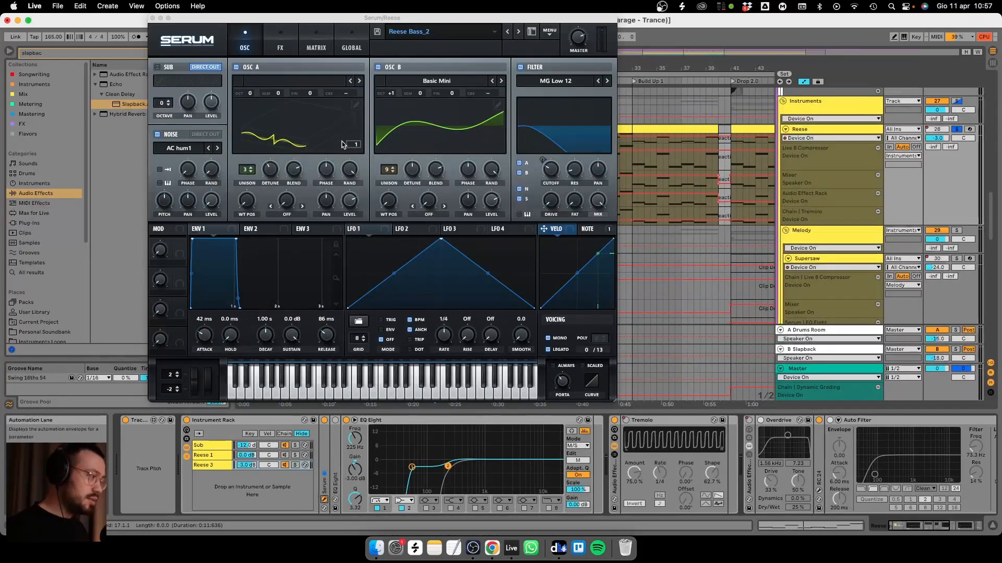
left_click(356, 105)
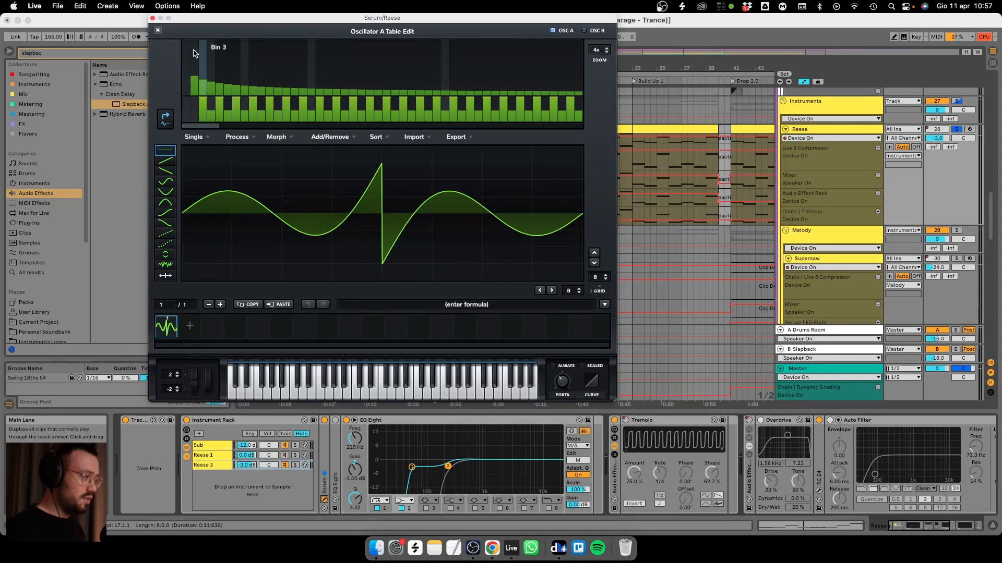
left_click(157, 30)
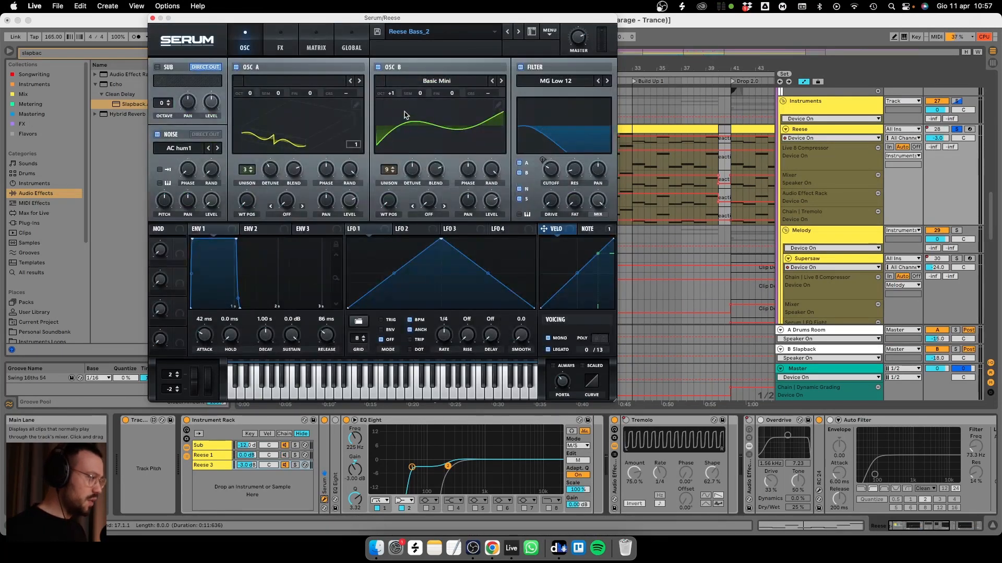
left_click(419, 138)
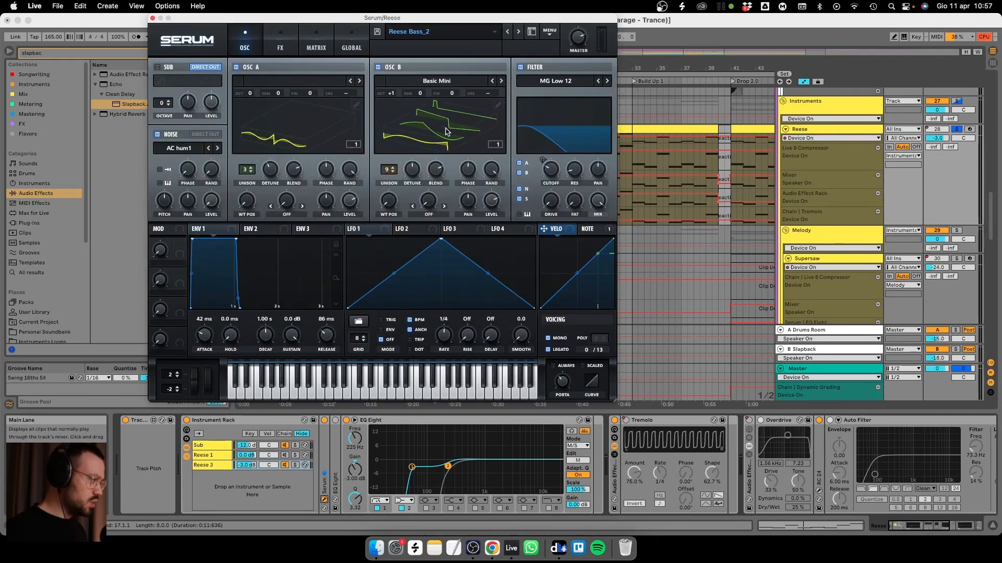
left_click(497, 106)
left_click(153, 19)
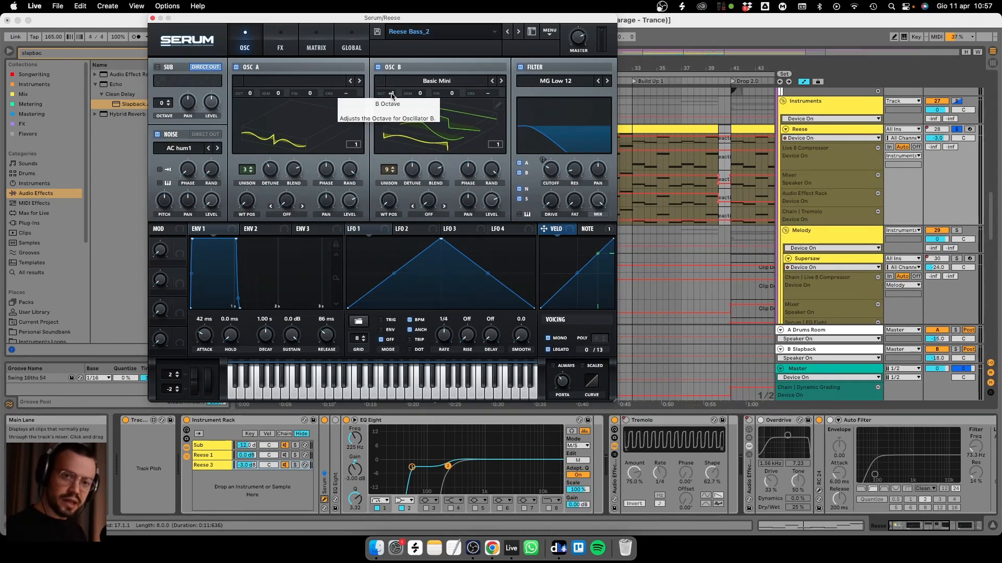
Audition the Reese patch, comparing the sound with oscillator B and the filter each switched off and on
left_click(378, 67)
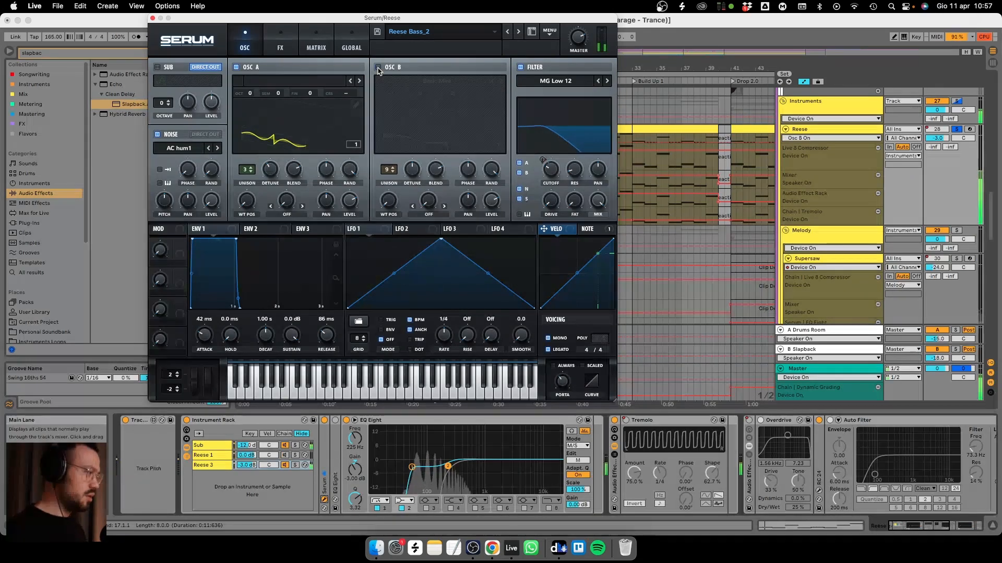
left_click(378, 67)
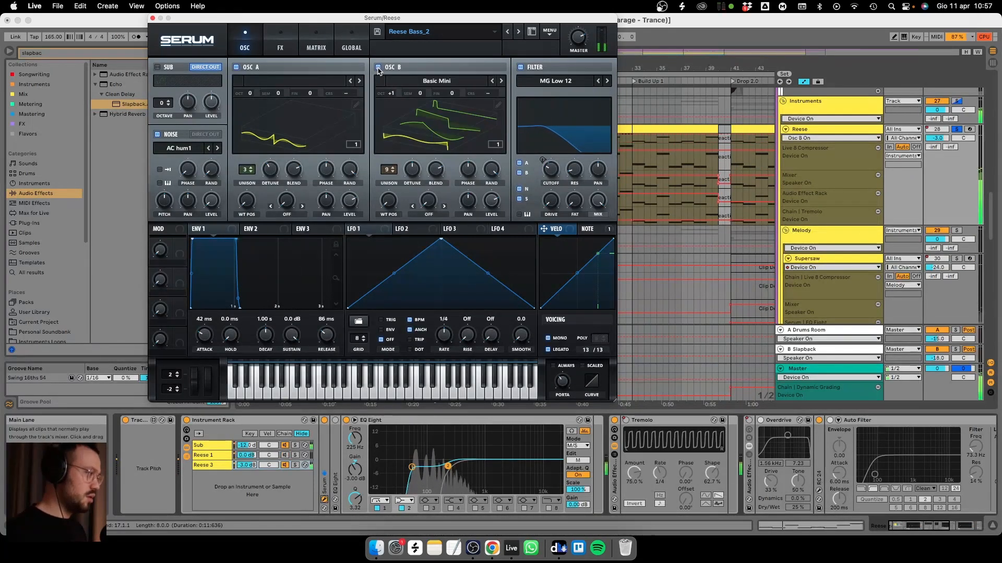
left_click(378, 67)
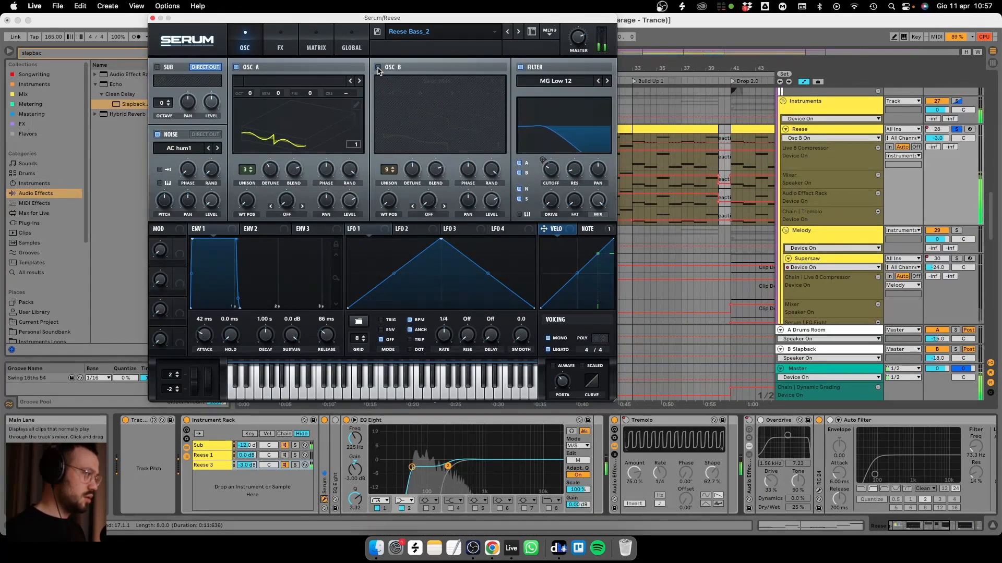
left_click(379, 67)
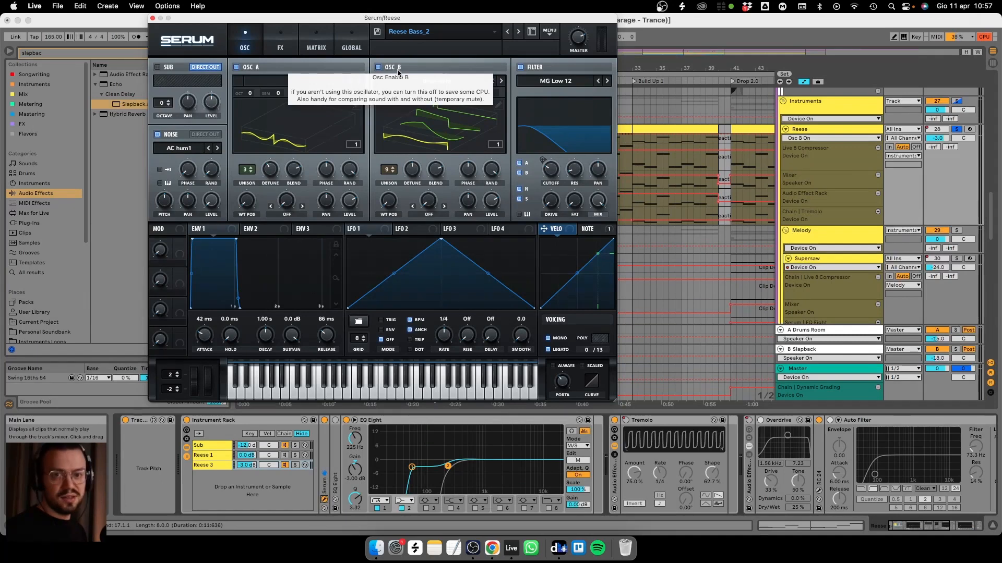
left_click(520, 67)
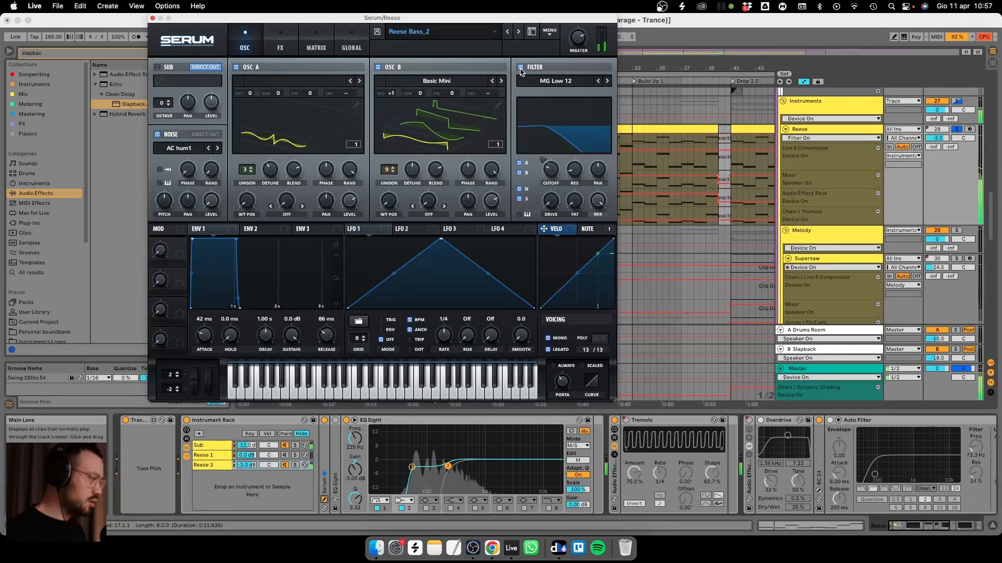
Show the project full screen and check the modulation options of the patch's filter cutoff
key("ctrl+super+f")
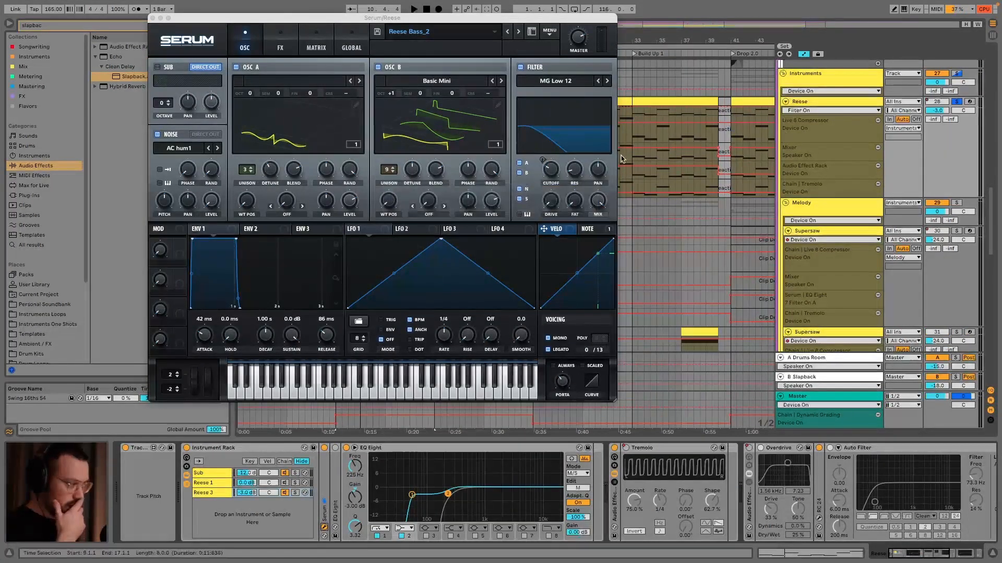
right_click(551, 165)
mouse_move(579, 236)
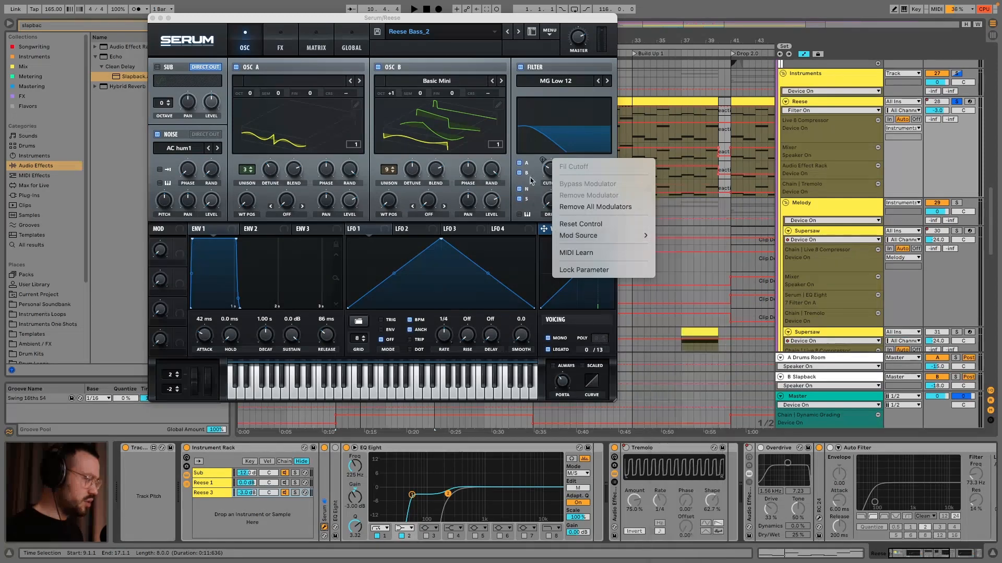
left_click(530, 104)
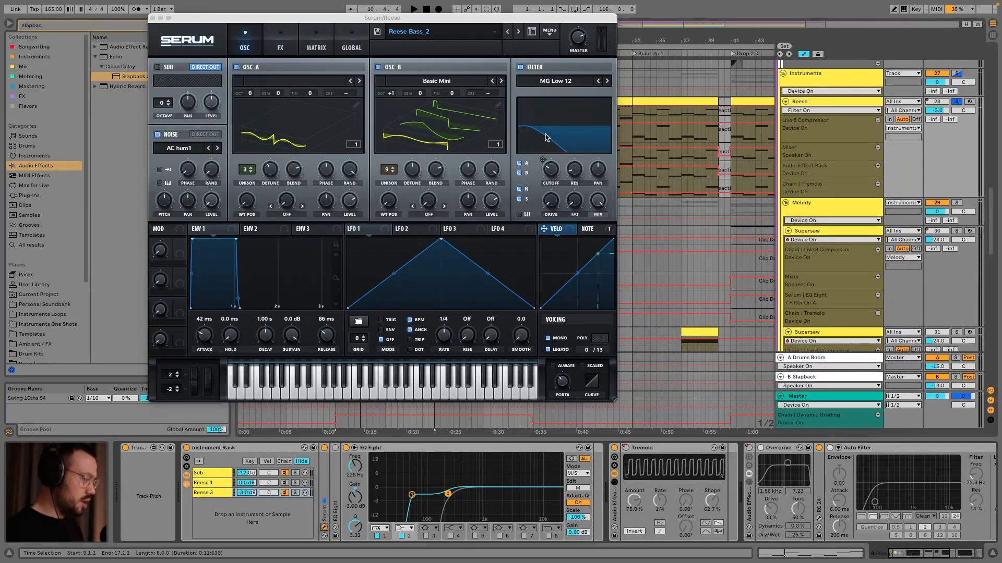
Play the Reese with the noise oscillator off and on, and inspect how the Note source modulates the filter cutoff
key("space")
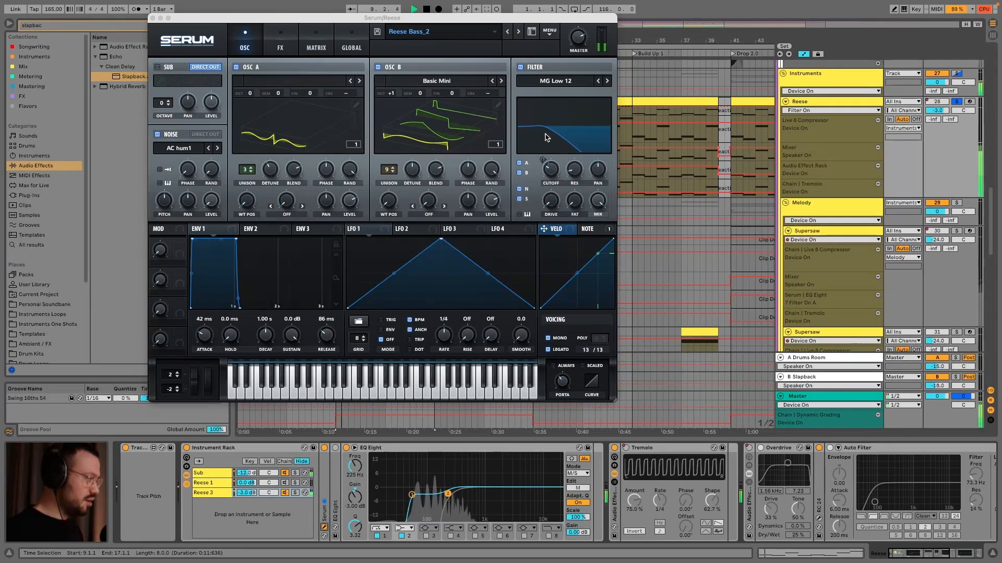
left_click(156, 134)
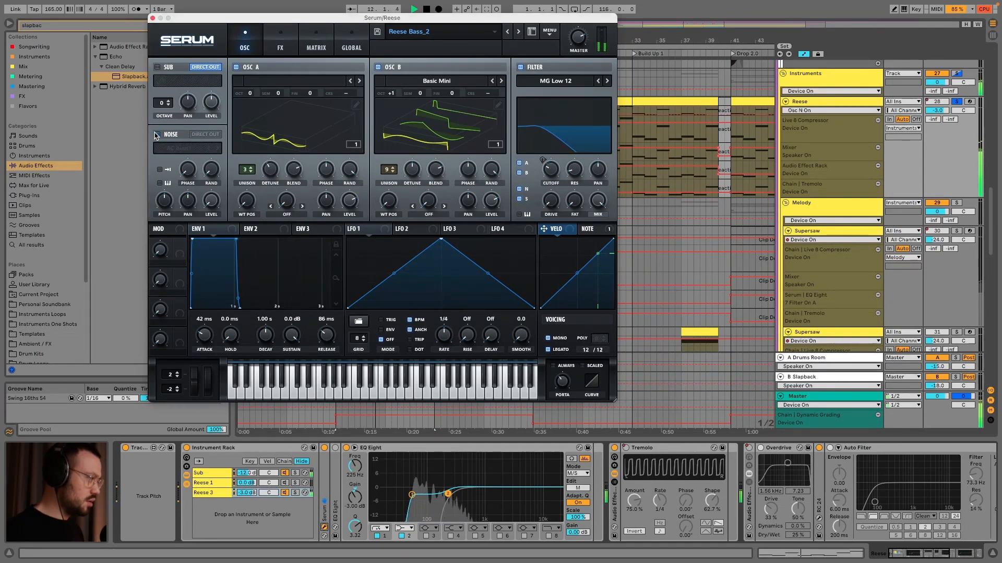
left_click(156, 134)
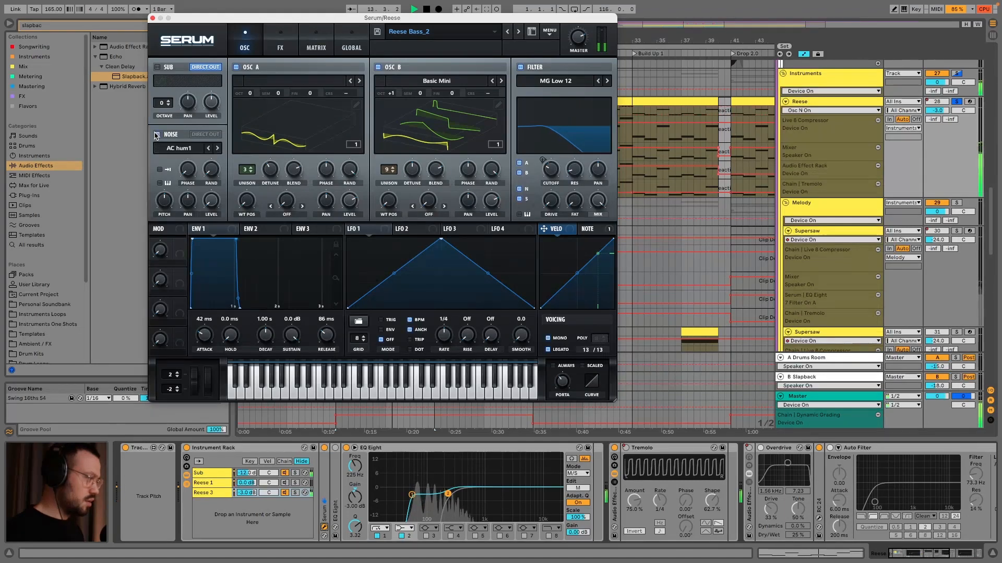
key("space")
left_click(595, 230)
left_click(595, 233)
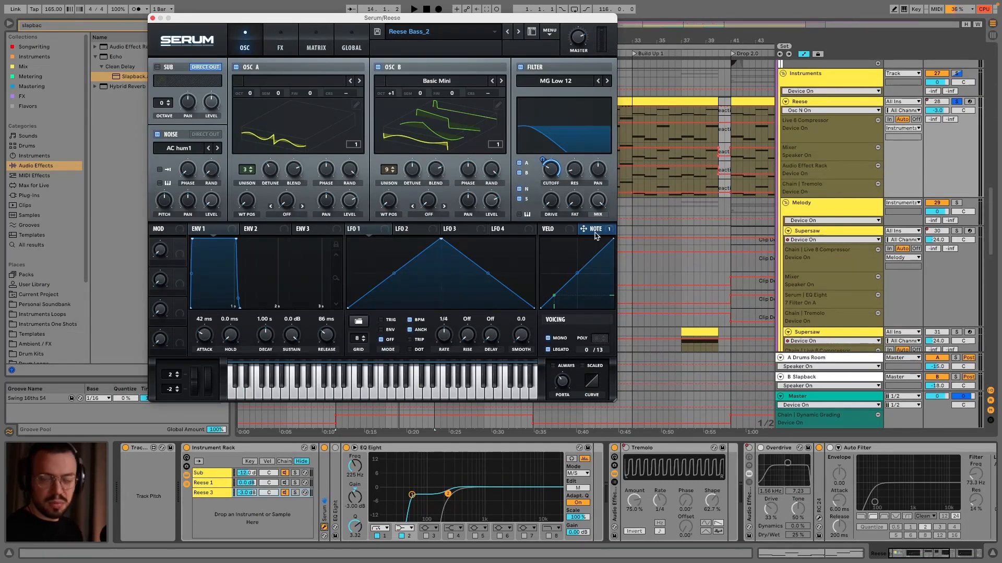
Open the patch's effects and compare the playing Reese with the Tube distortion off and on
left_click(271, 35)
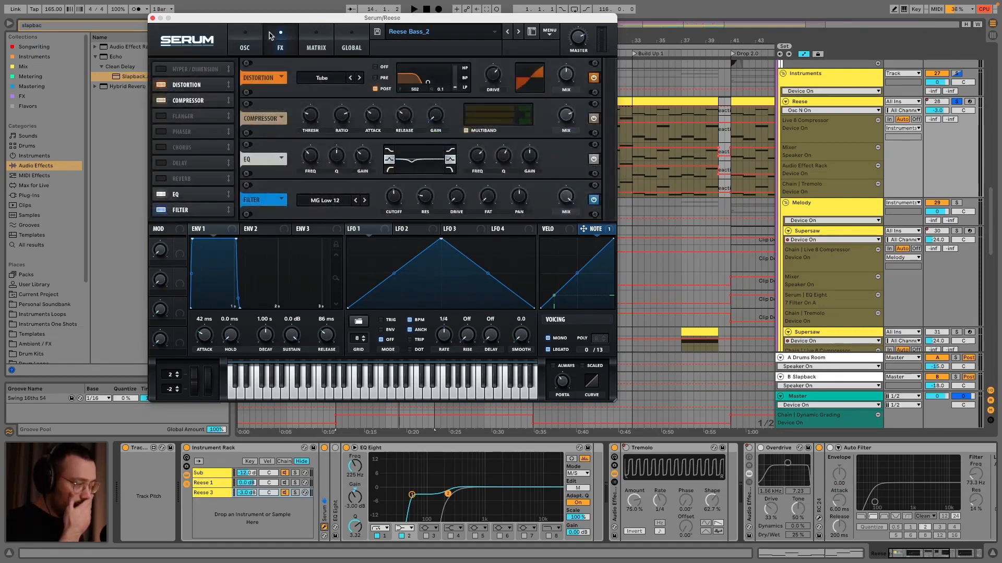
key("space")
left_click(162, 85)
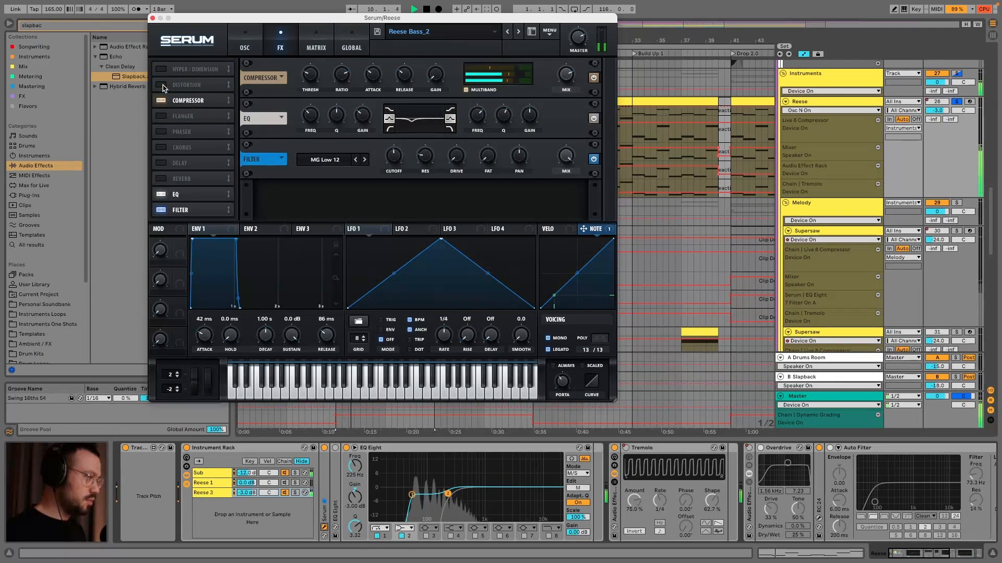
left_click(162, 85)
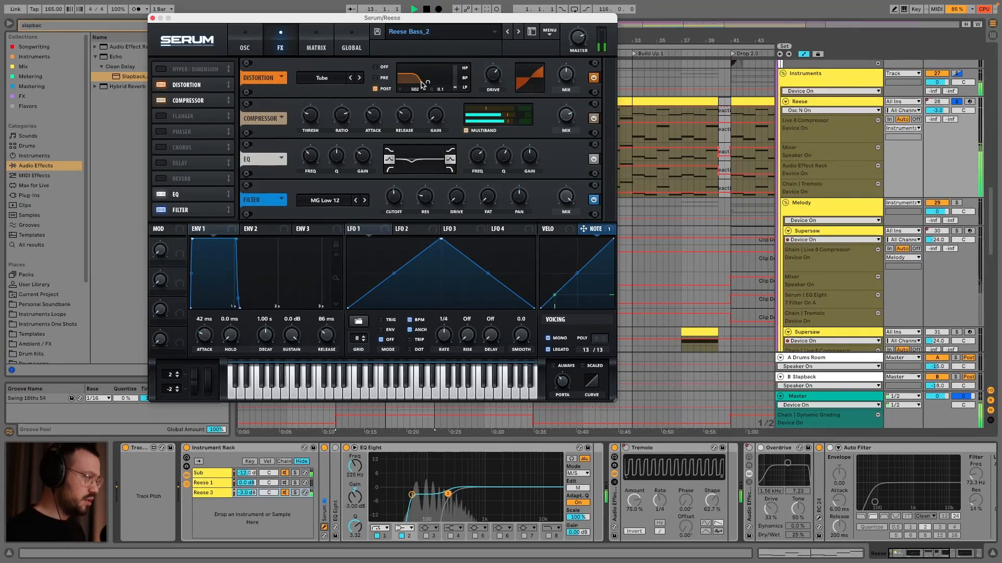
key("space")
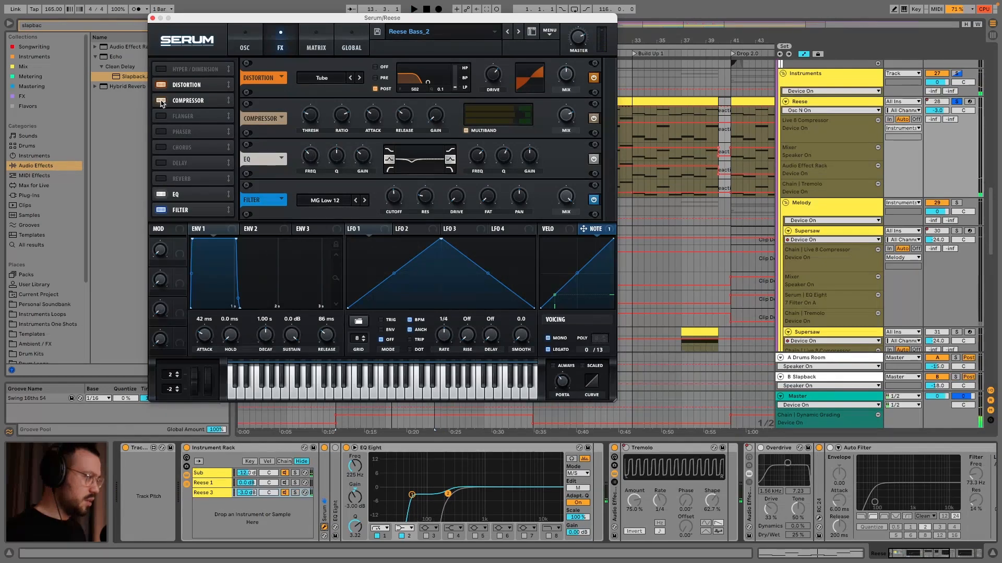
Audition the patch's EQ and filter effects, then return to the oscillators and close the Serum window
key("space")
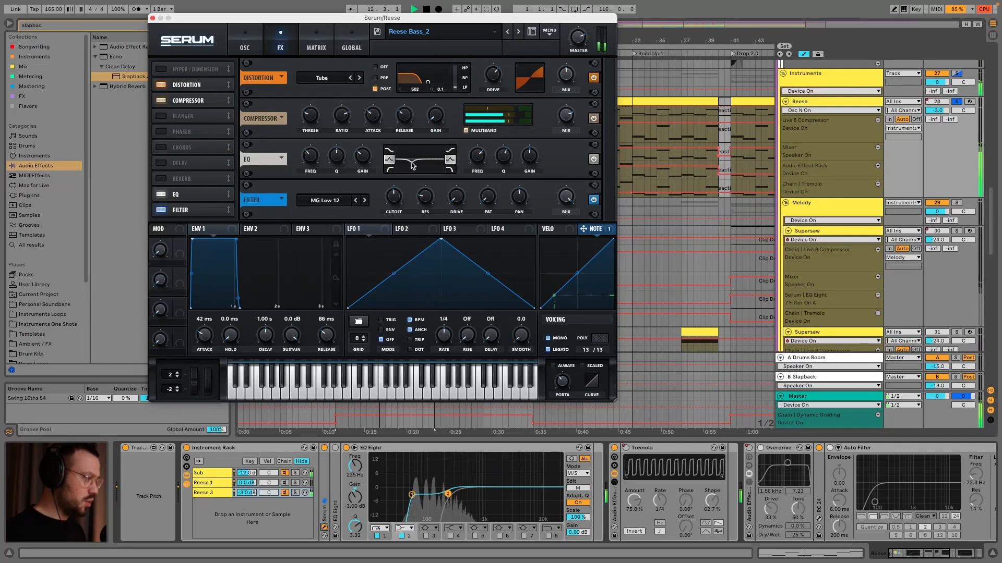
left_click(162, 209)
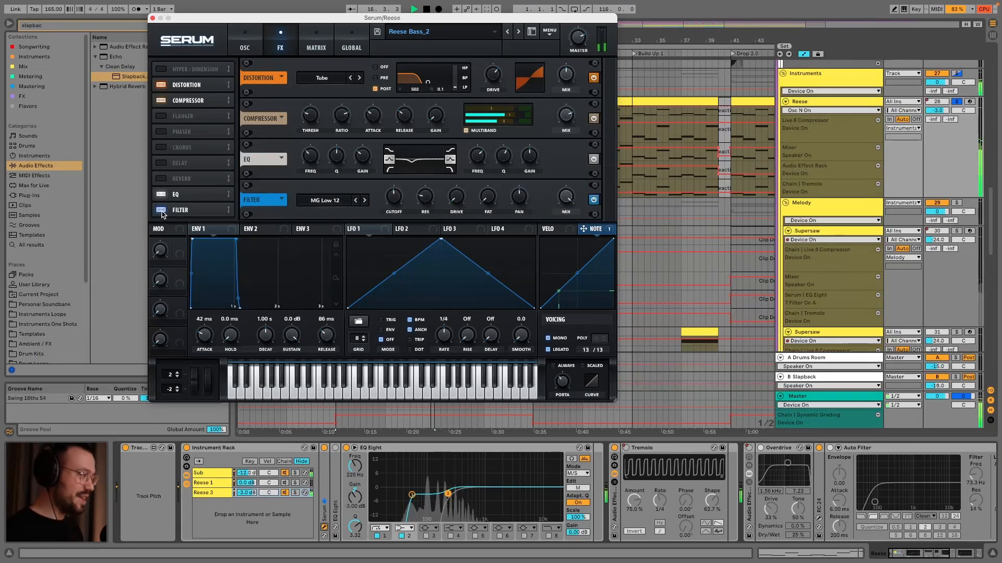
key("space")
left_click(245, 45)
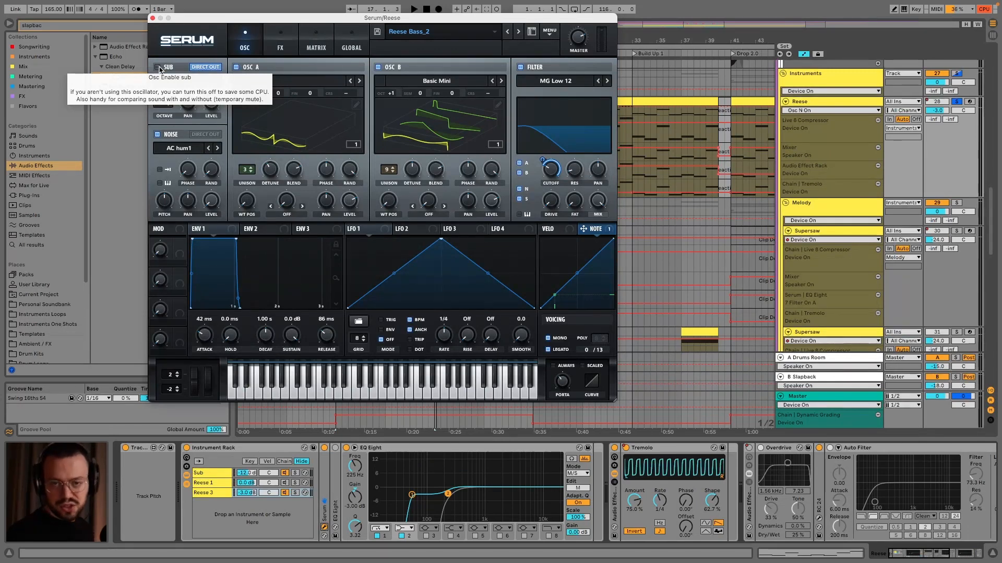
left_click(152, 18)
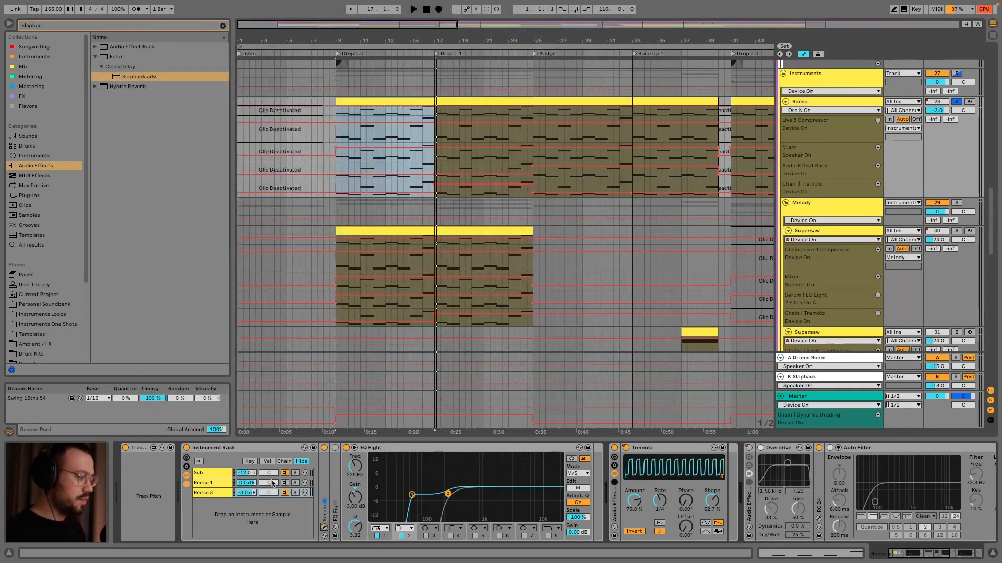
Solo the Sub chain in the Reese instrument rack, play it and open its Serum patch
left_click(295, 472)
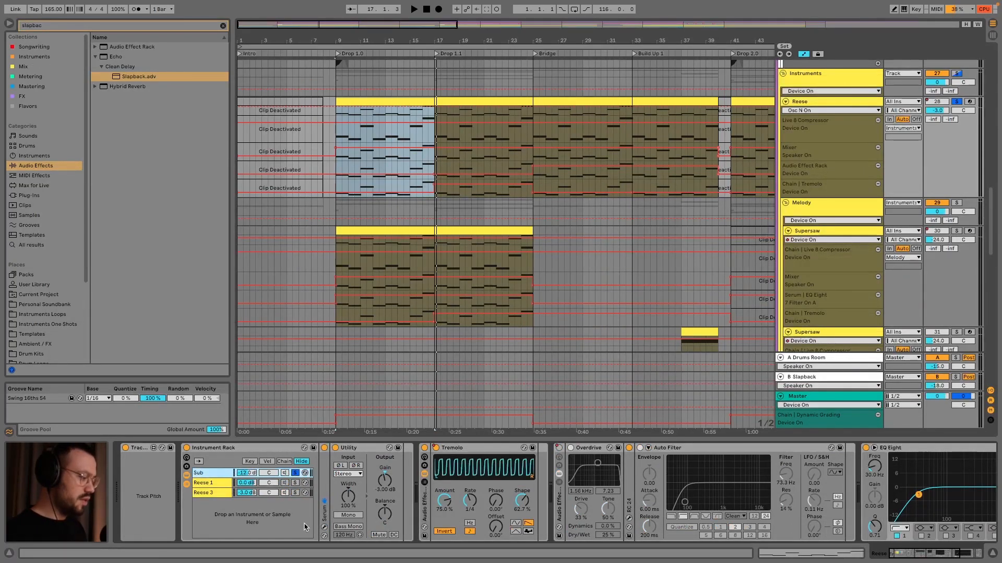
key("space")
left_click(324, 527)
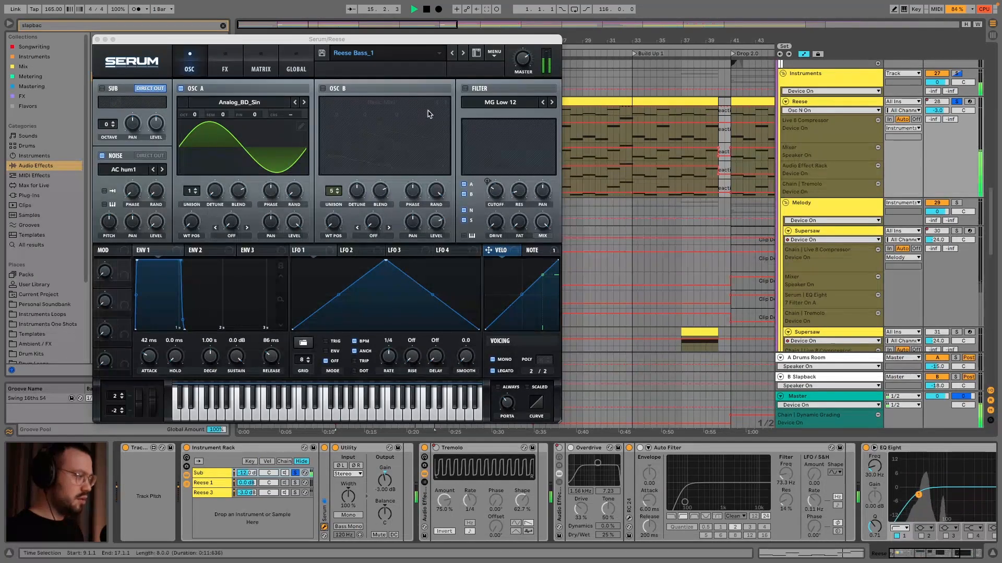
key("space")
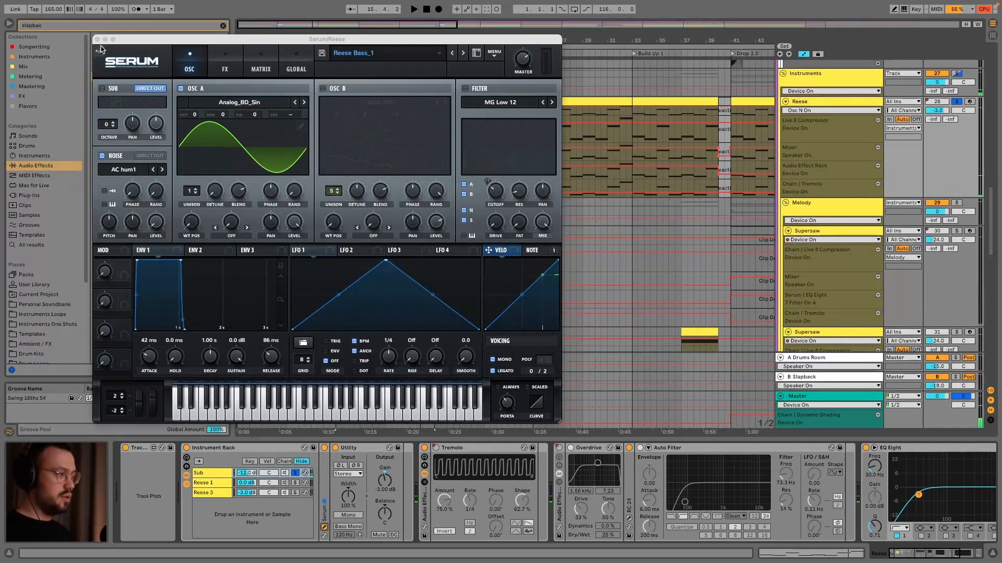
Inspect the sub patch's effects, modulation matrix and oscillators, then close it and unsolo the Sub chain
left_click(225, 65)
left_click(276, 68)
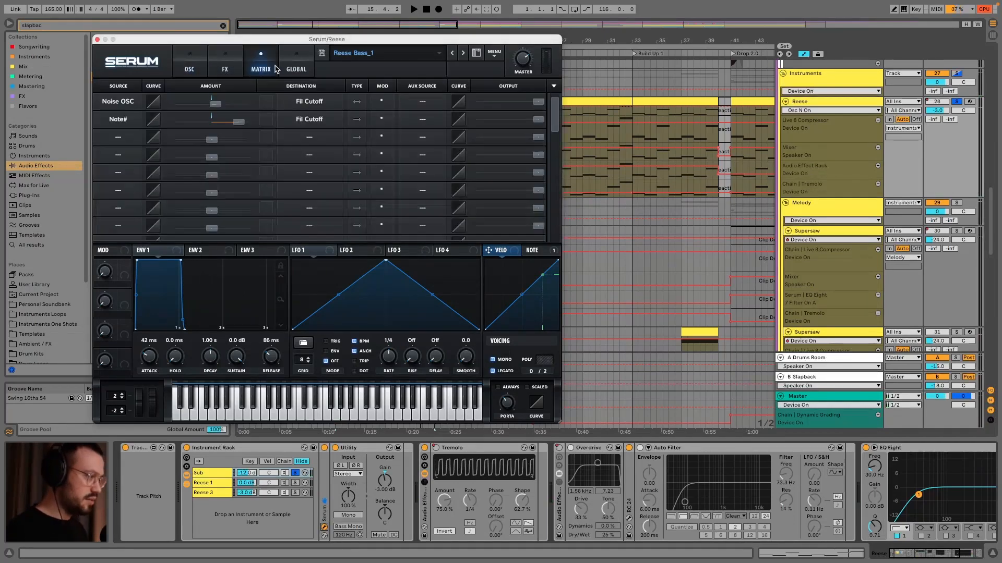
left_click(202, 74)
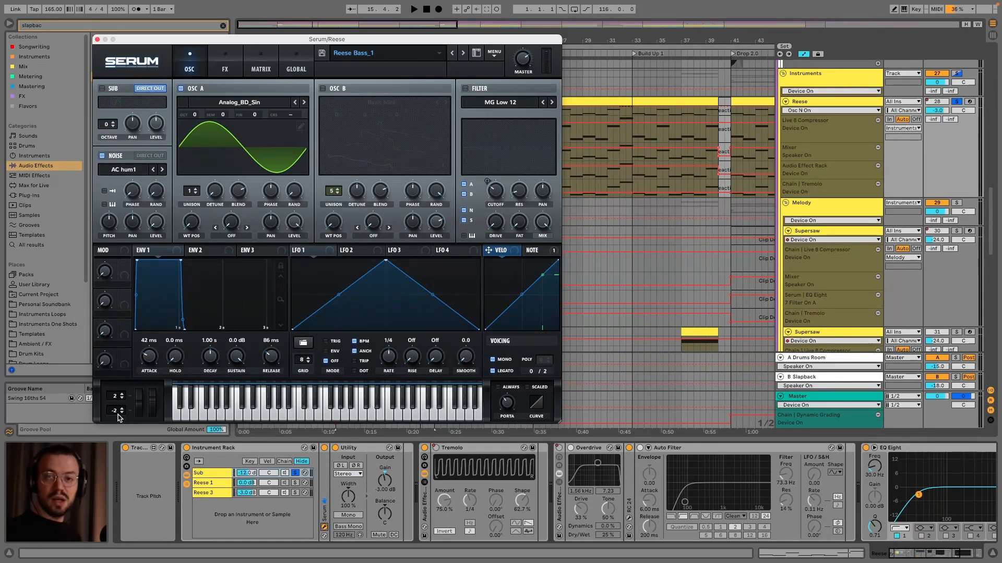
left_click(98, 40)
left_click(295, 473)
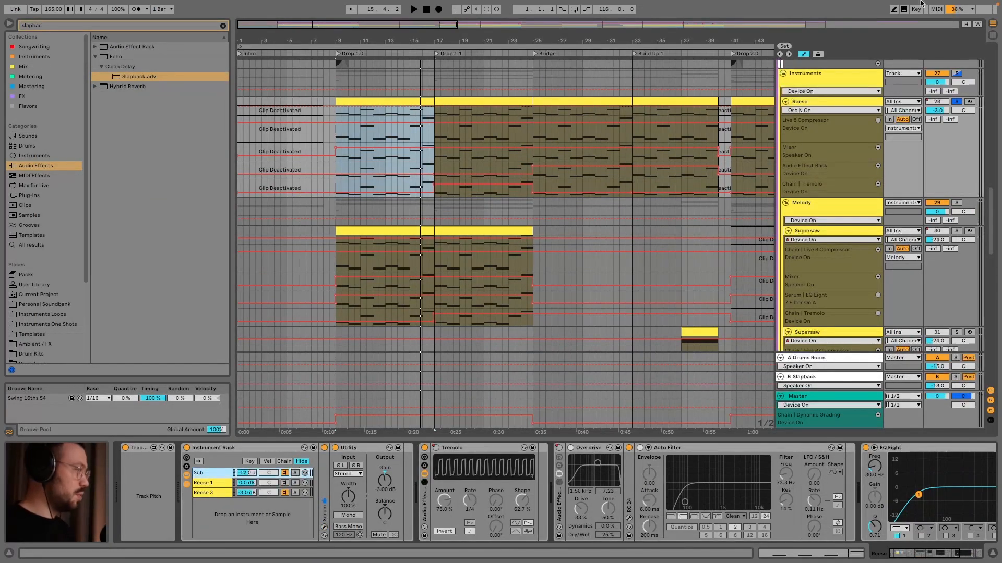
Play the soloed Reese track from Drop 1.1, comparing it with the Tremolo effect rack off and on
left_click(962, 103)
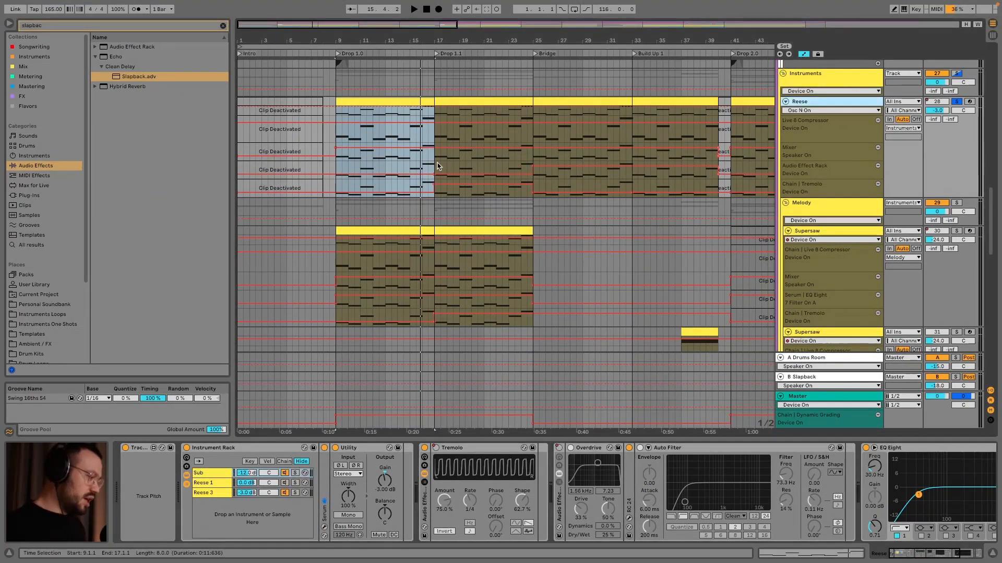
left_click(438, 166)
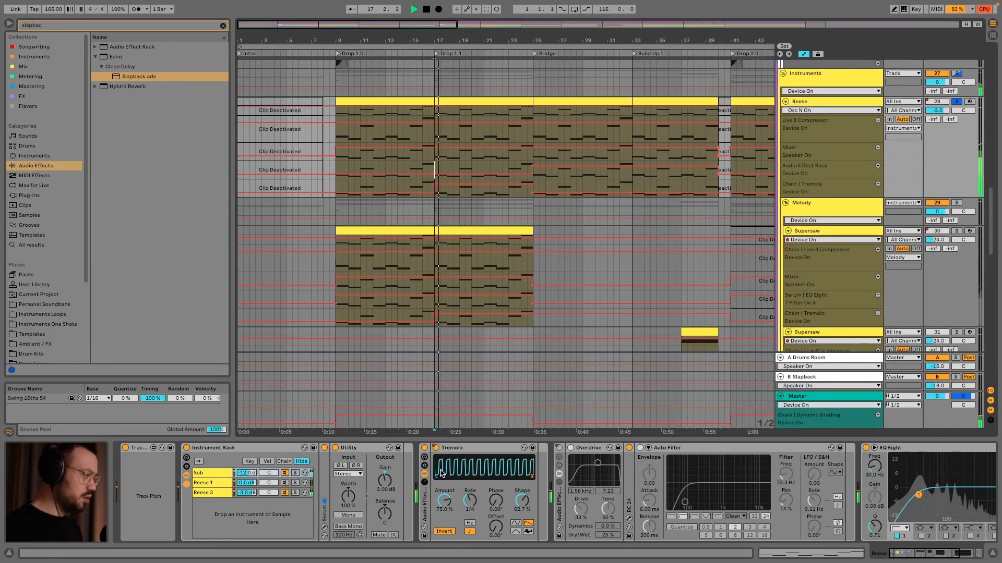
left_click(424, 449)
left_click(424, 449)
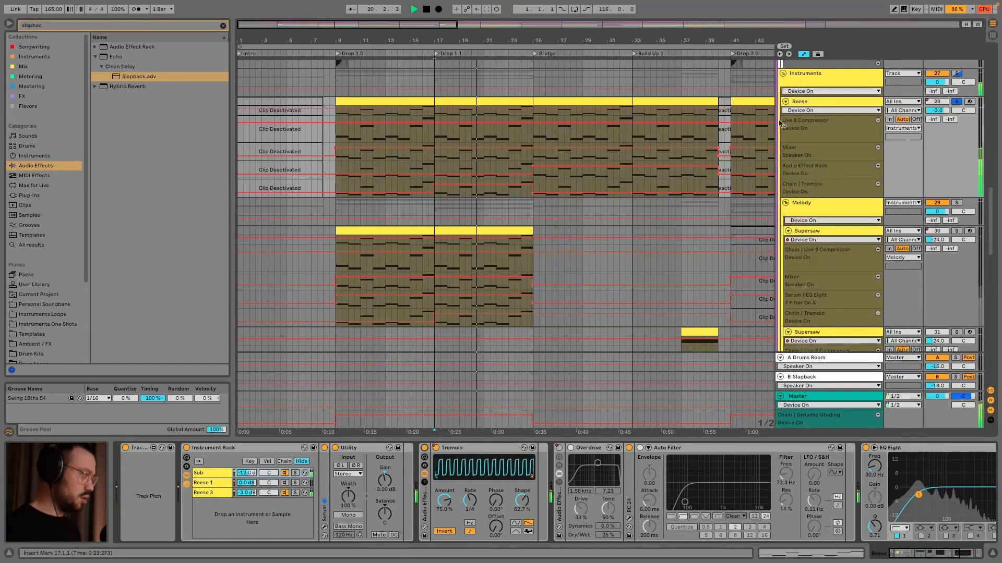
Unsolo the Reese track and play Drop 1.1 in the full mix with the Tremolo effect rack off and on
left_click(958, 103)
key("space")
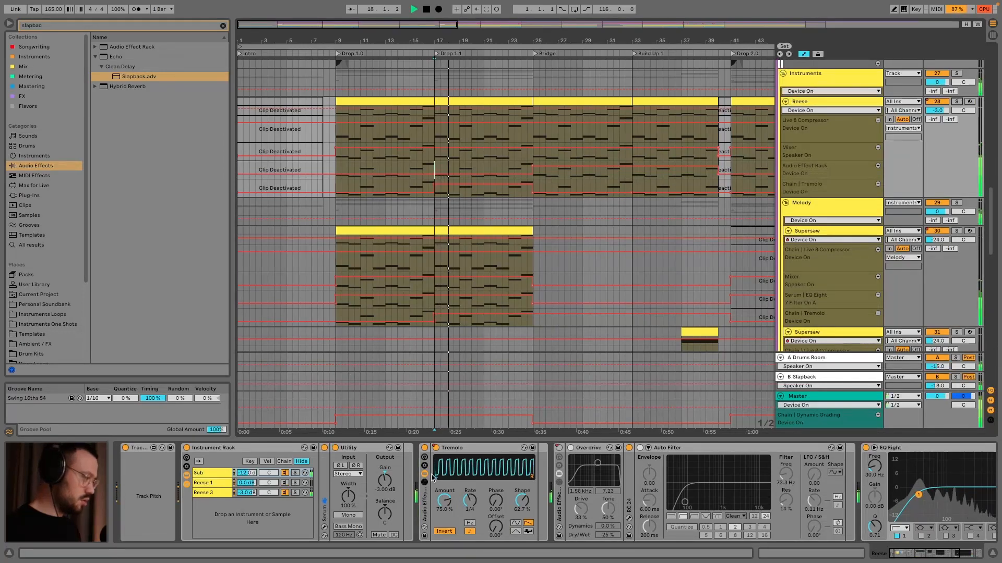
left_click(425, 449)
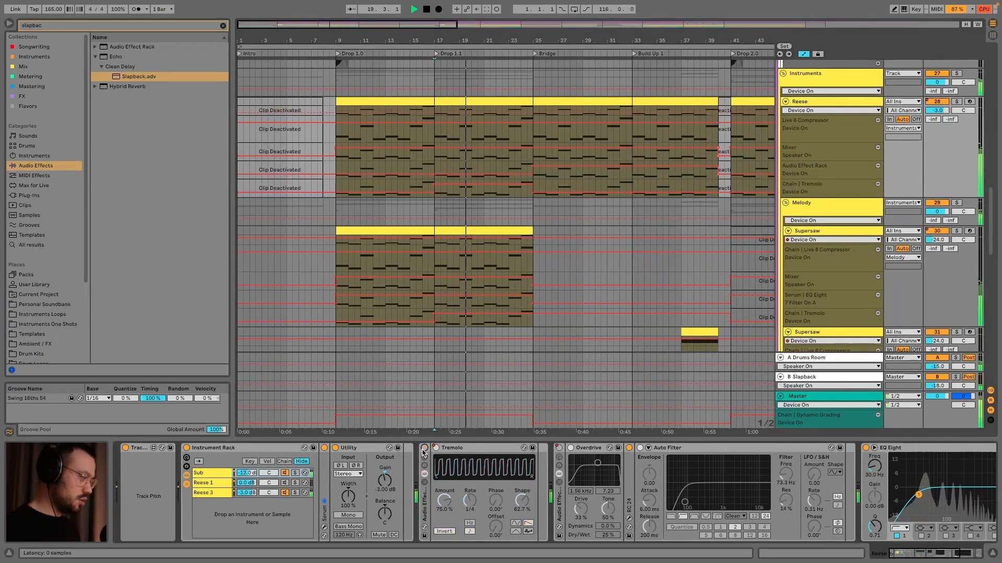
left_click(424, 448)
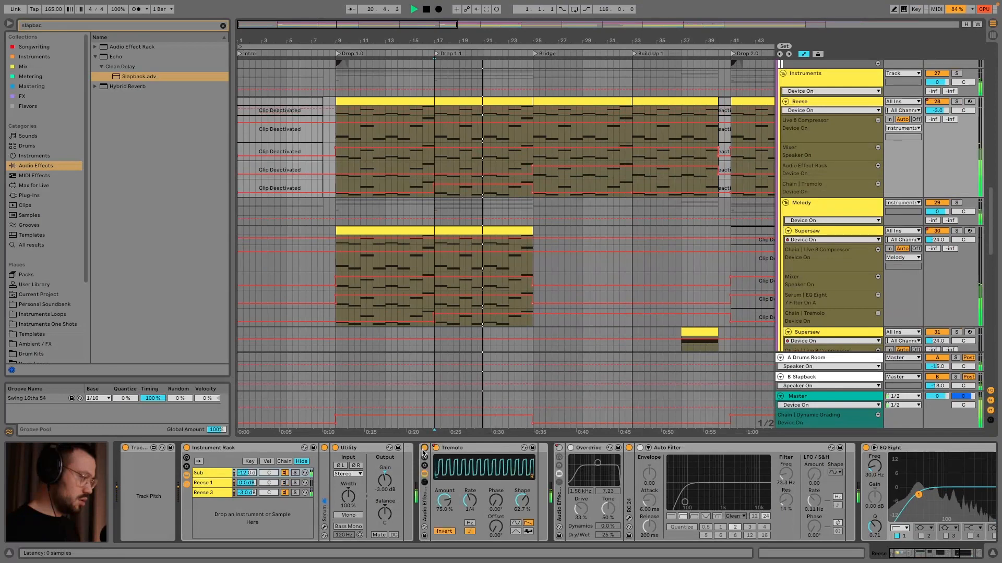
key("space")
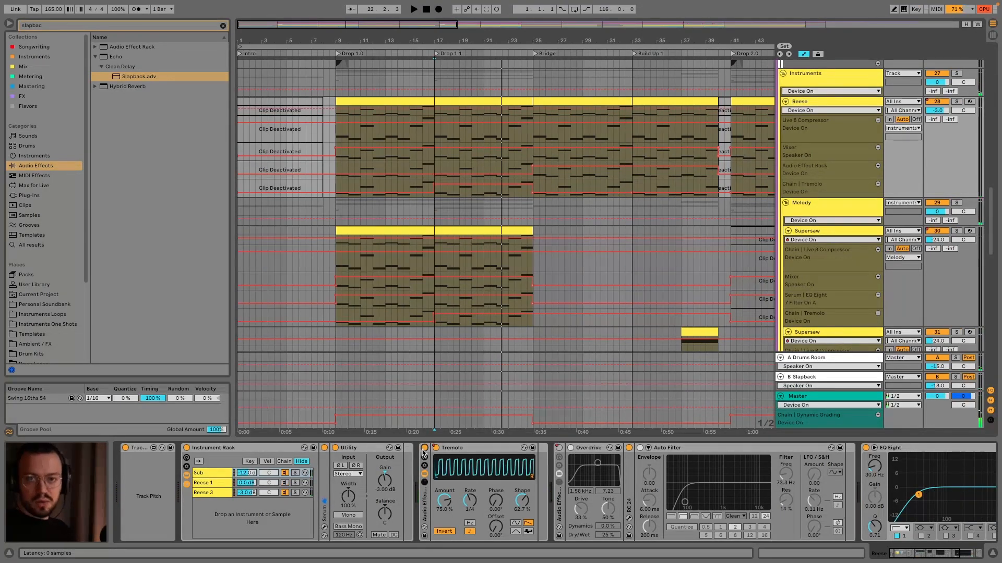
Place the playback start at the Bridge and inspect the RC 24 reverb settings in the Reese track's second effect rack
left_click(589, 448)
scroll(595, 256, "right", 5)
scroll(396, 161, "down", 5)
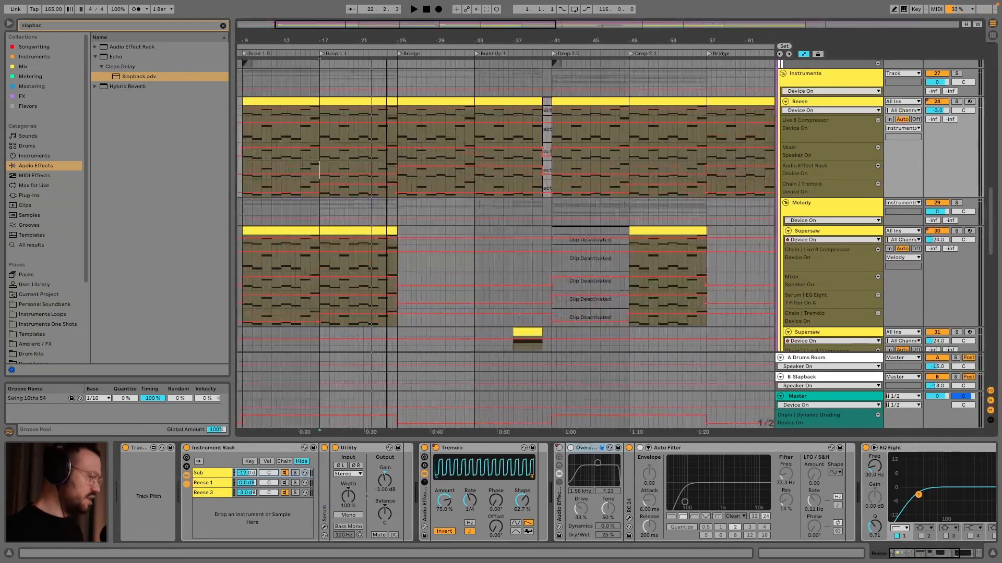
left_click(402, 157)
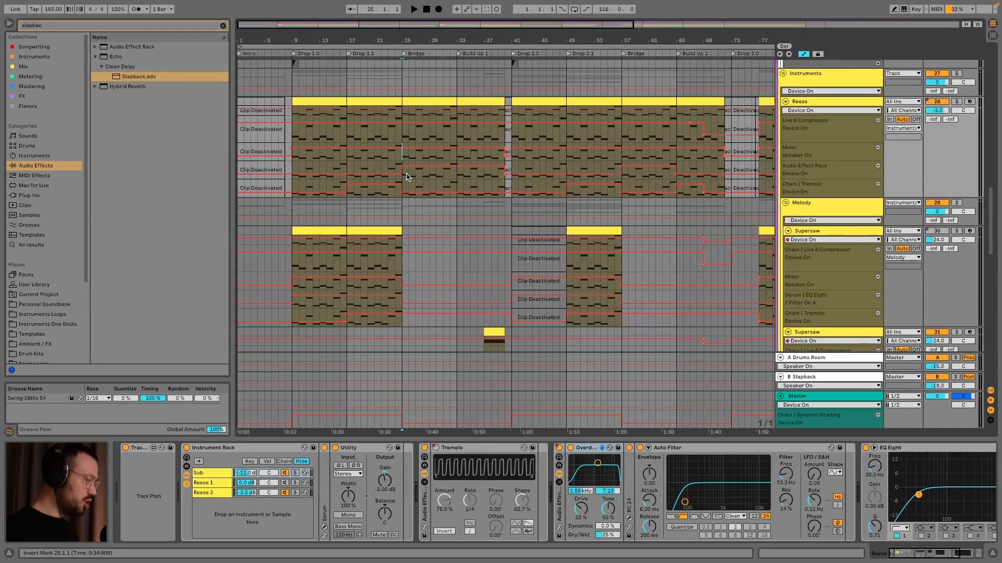
left_click(629, 519)
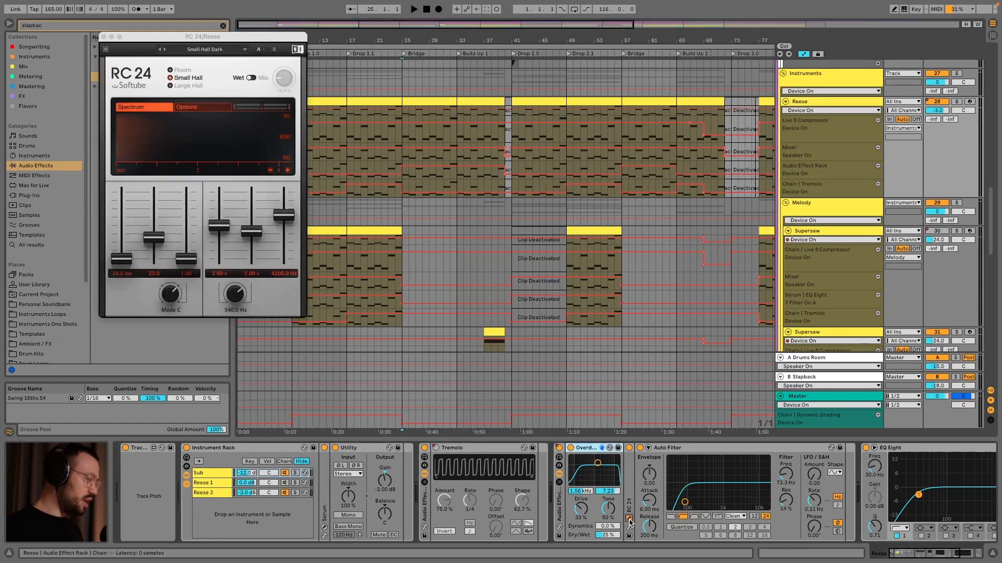
left_click(629, 519)
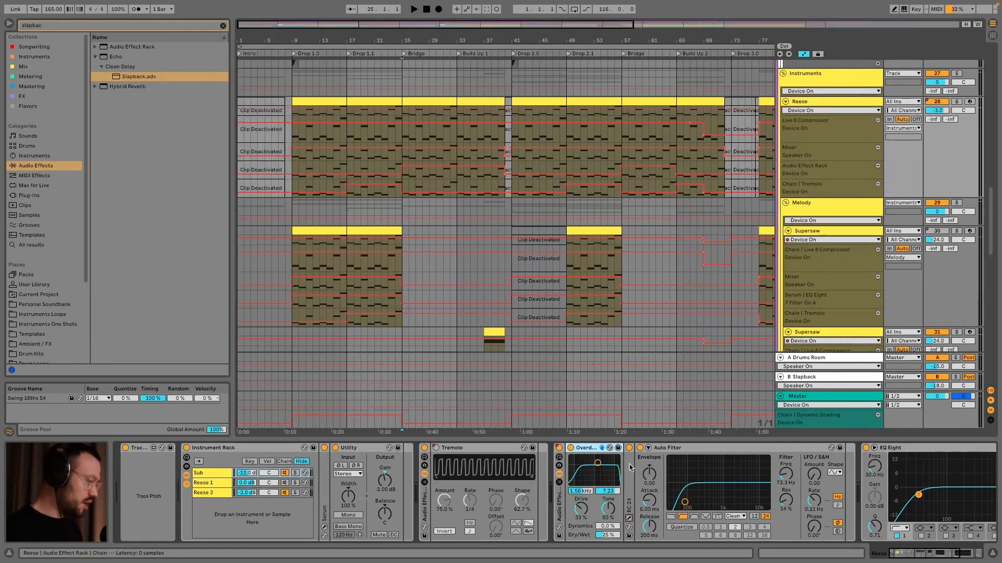
left_click(629, 518)
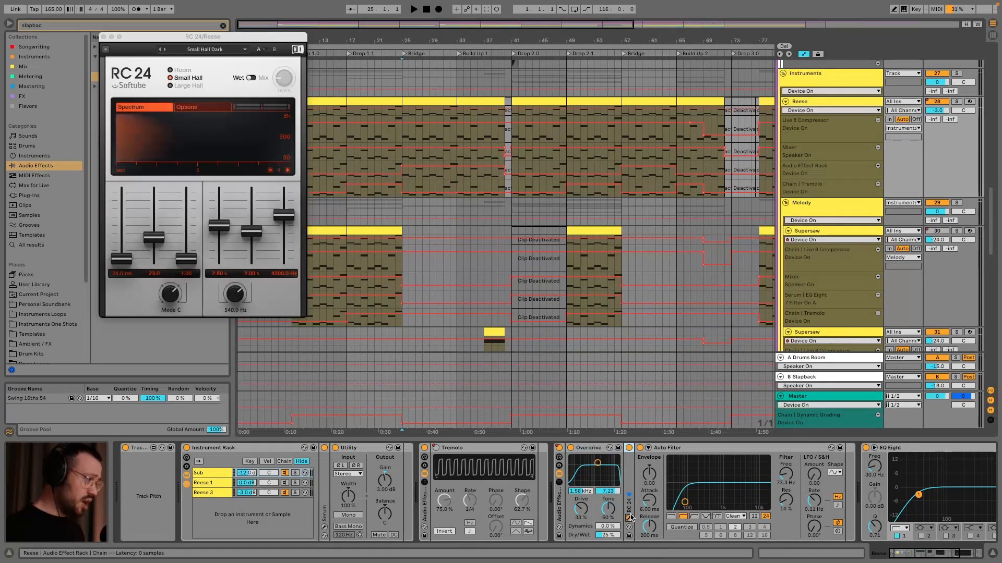
left_click(629, 519)
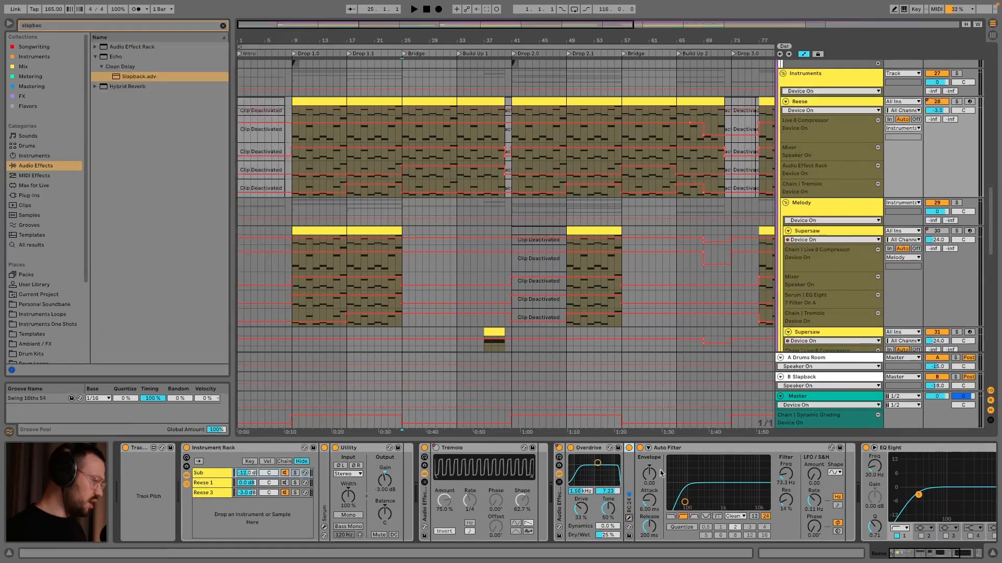
Play the Bridge and group the Reese's Overdrive, RC 24 and Auto Filter rack into an outer Audio Effect Rack, testing its on/off switch
key("space")
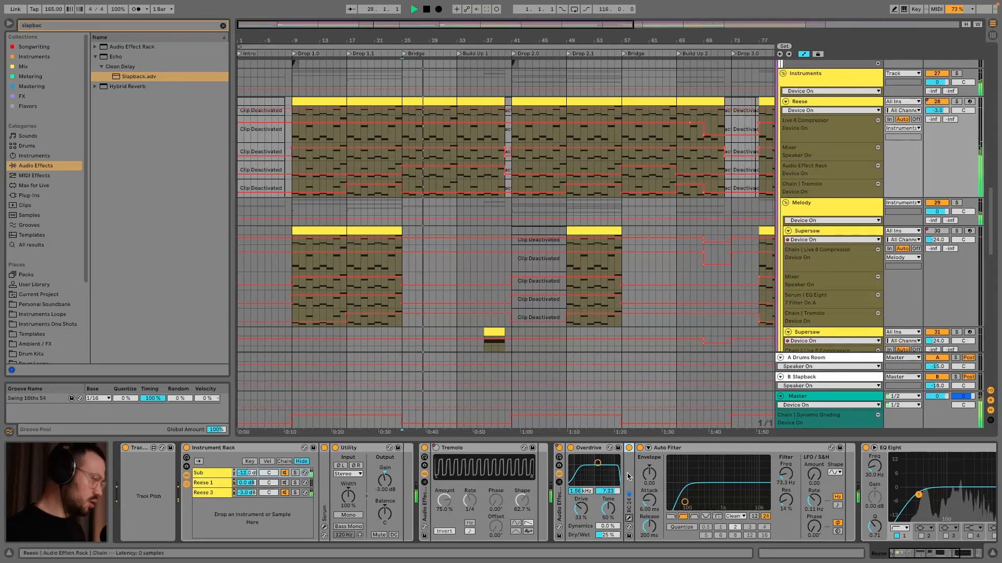
left_click(560, 493)
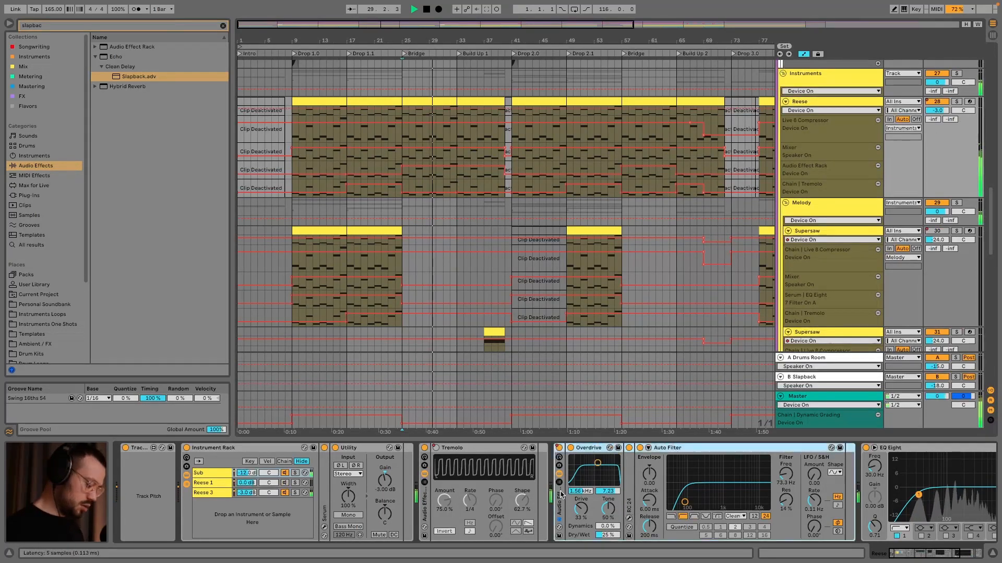
left_click(559, 465)
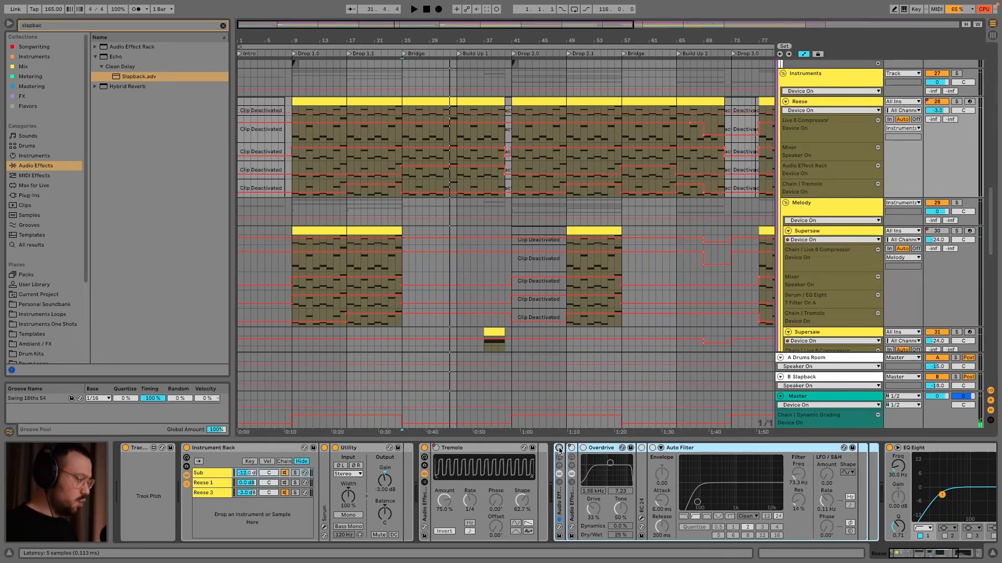
left_click(559, 448)
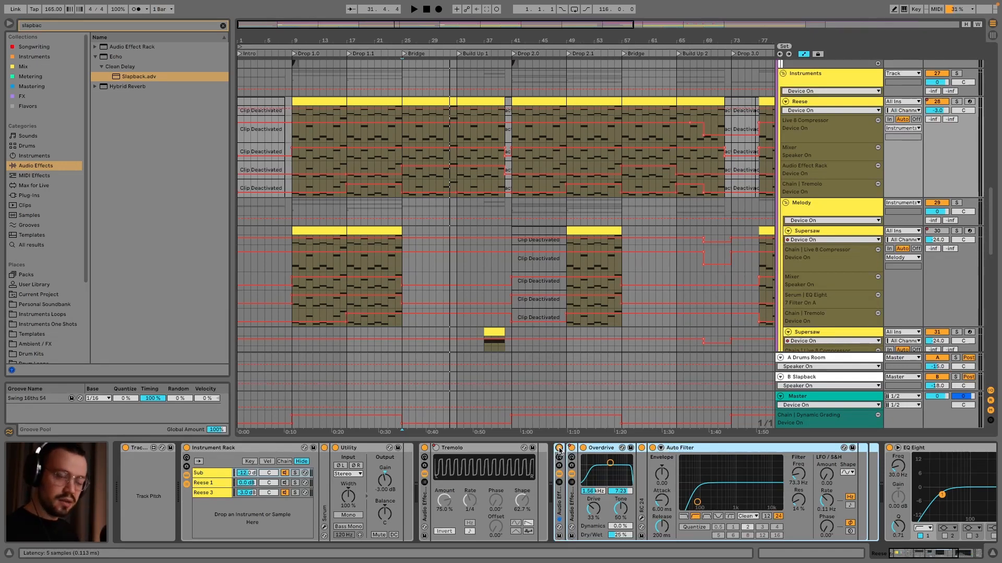
Play the Bridge in the full mix, comparing the Reese with the outer Overdrive and reverb rack off and on
key("space")
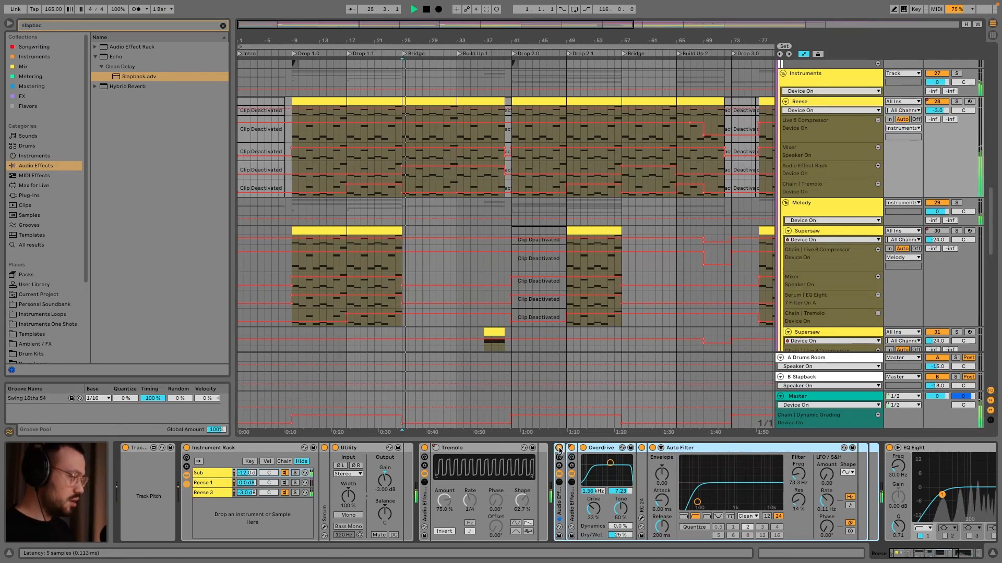
left_click(559, 449)
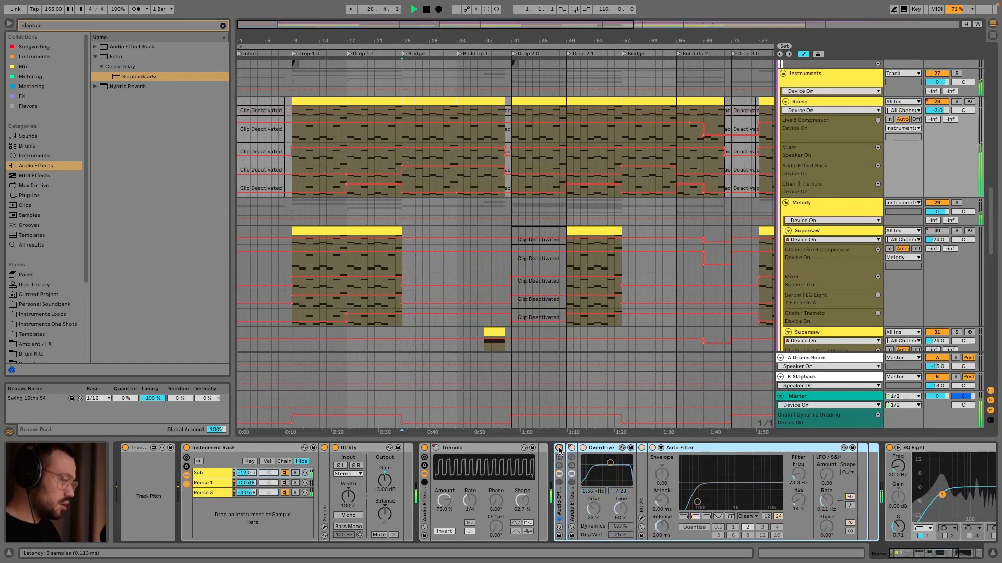
left_click(559, 449)
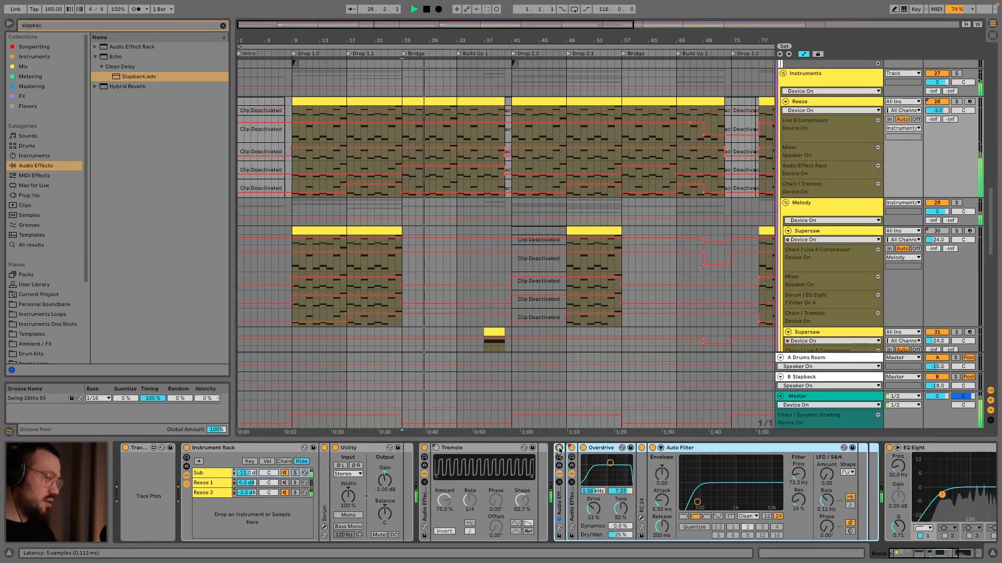
left_click(559, 449)
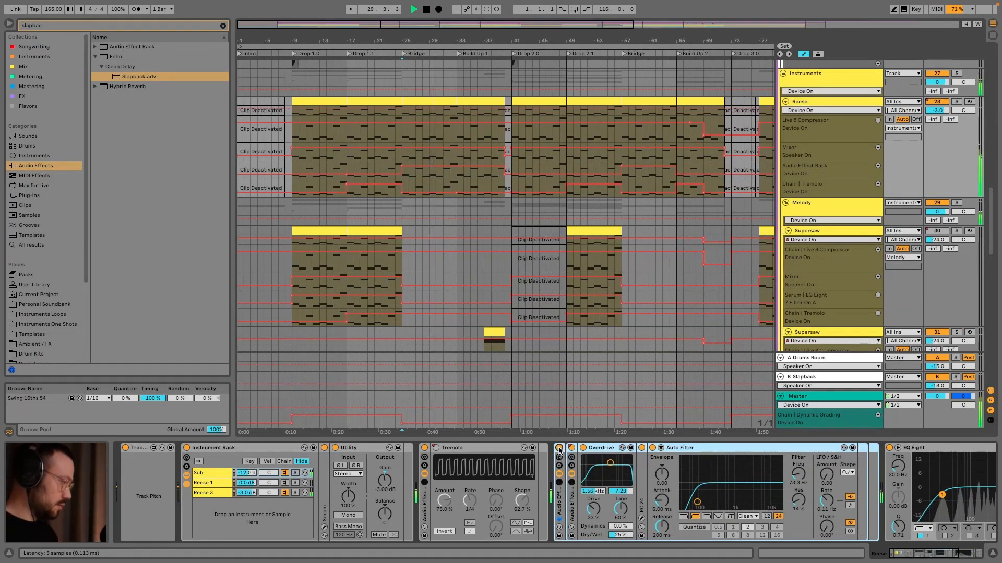
left_click(559, 448)
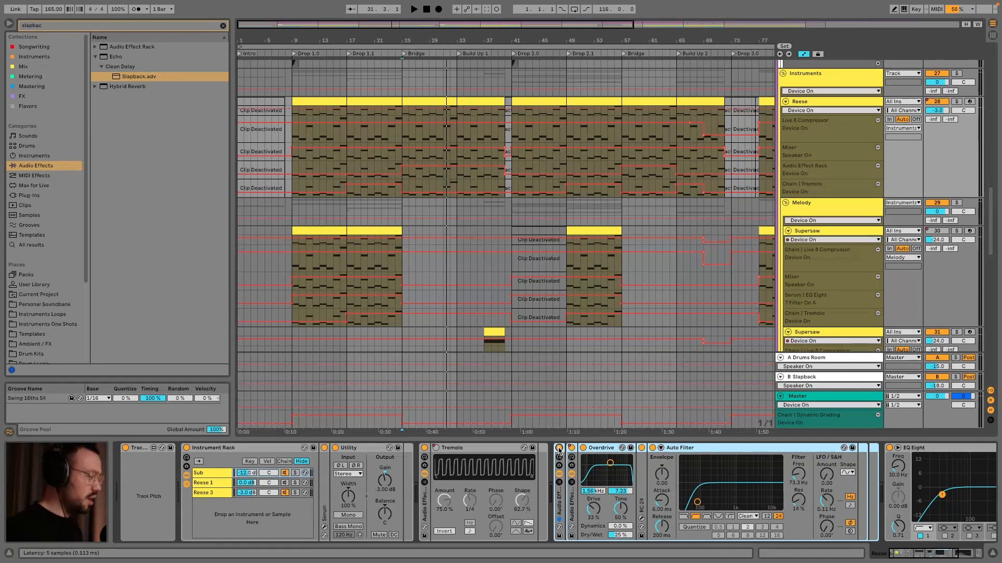
Unfold the RC 24 reverb on the Reese track, view its plug-in window, then close it and fold the device
double_click(642, 474)
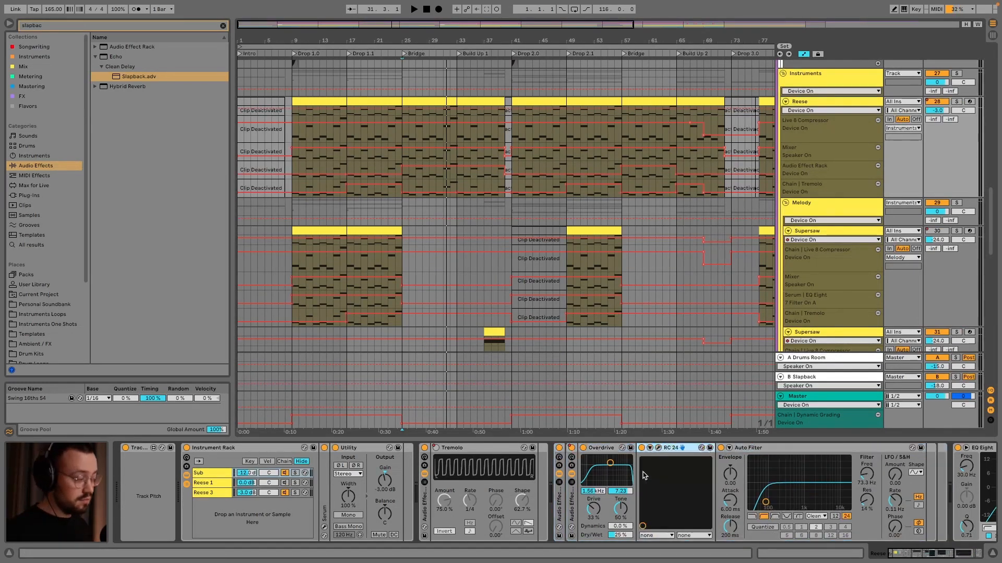
left_click(659, 449)
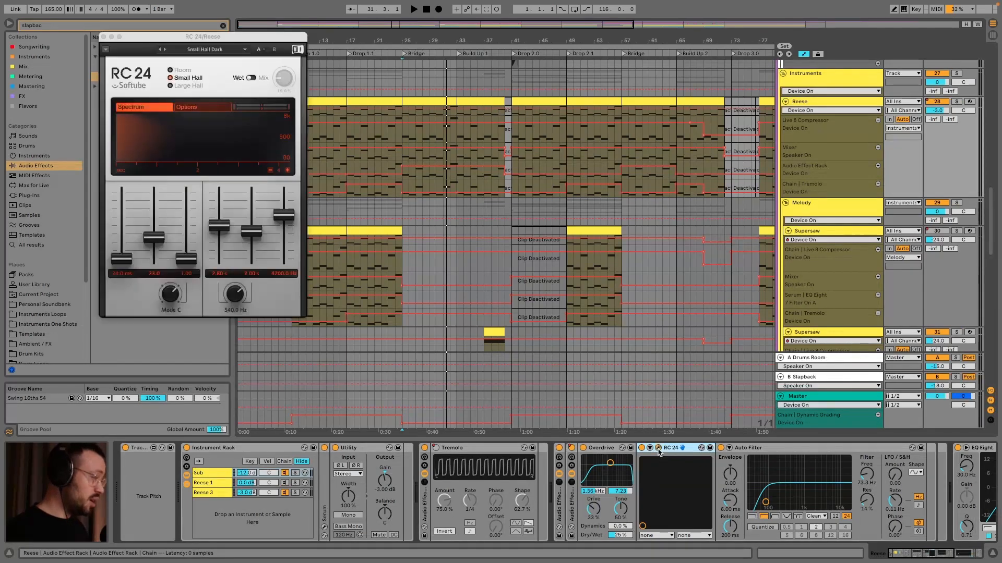
left_click(659, 448)
double_click(679, 450)
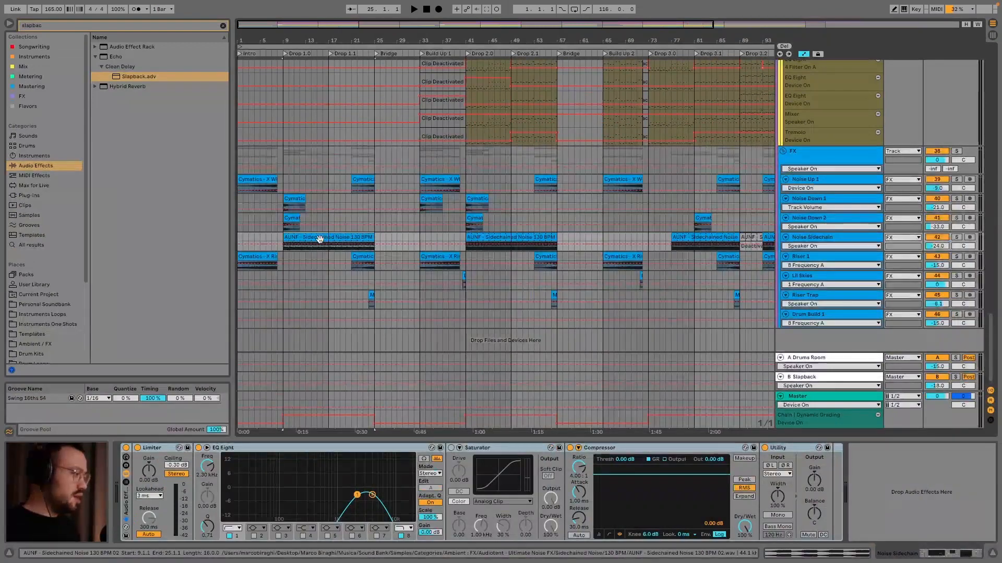
Enlarge the Noise Sidechain track and select its sidechained noise clip at Drop 1.0
left_click(805, 238)
left_click_drag(798, 251, 796, 322)
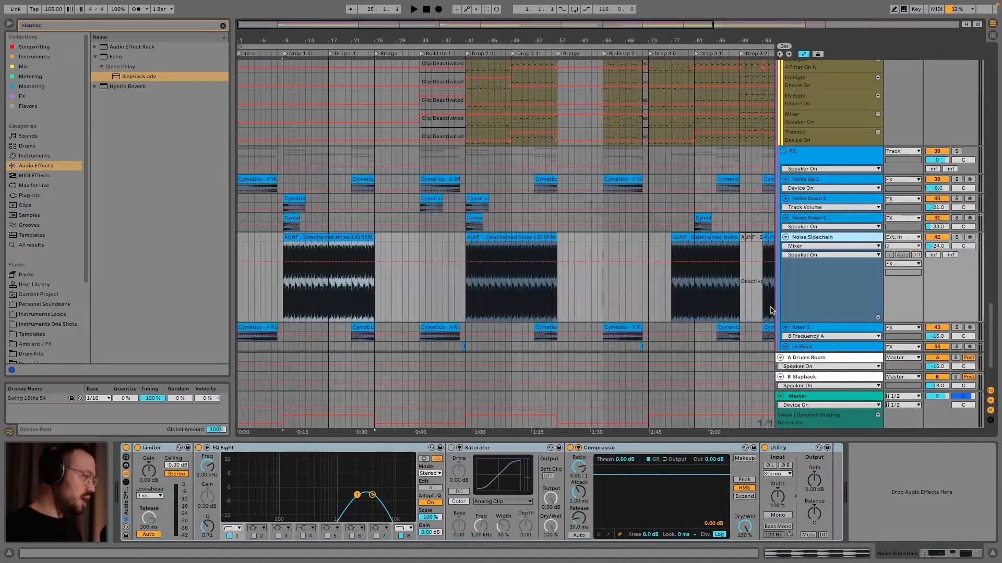
left_click_drag(287, 38, 291, 136)
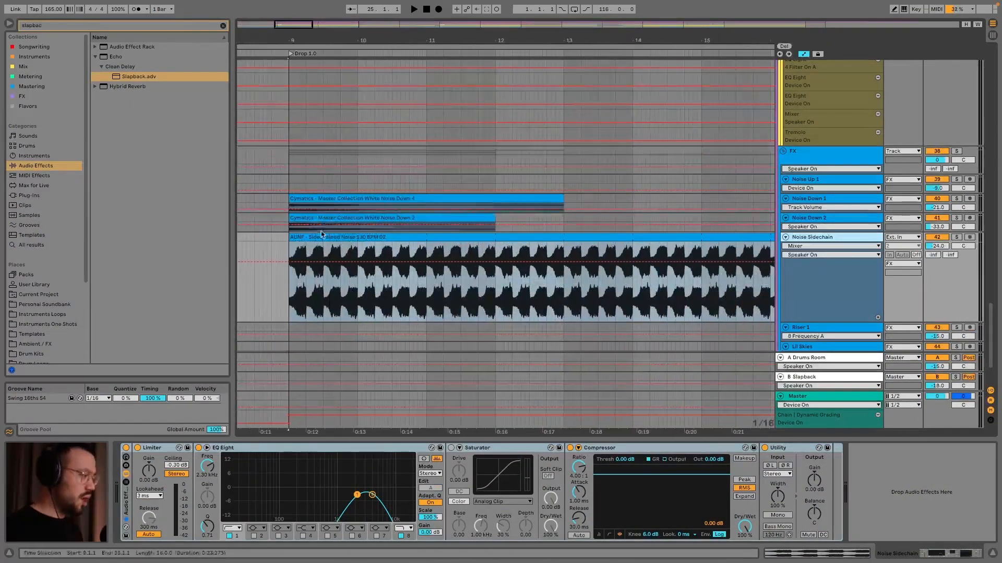
left_click(320, 235)
Solo the Noise Sidechain track and play it from Drop 1.0, comparing its effect rack off and on
left_click(957, 237)
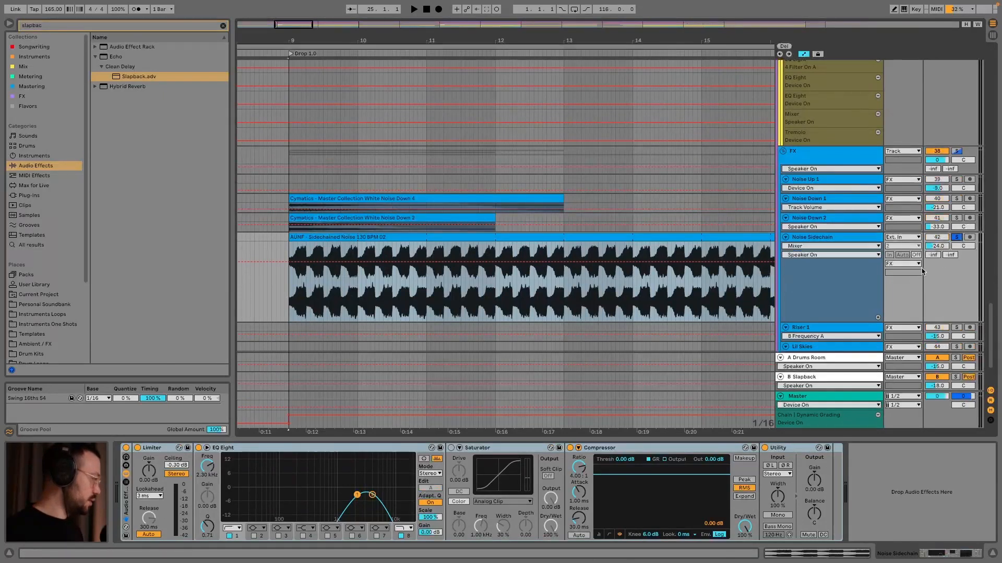
key("space")
left_click(126, 448)
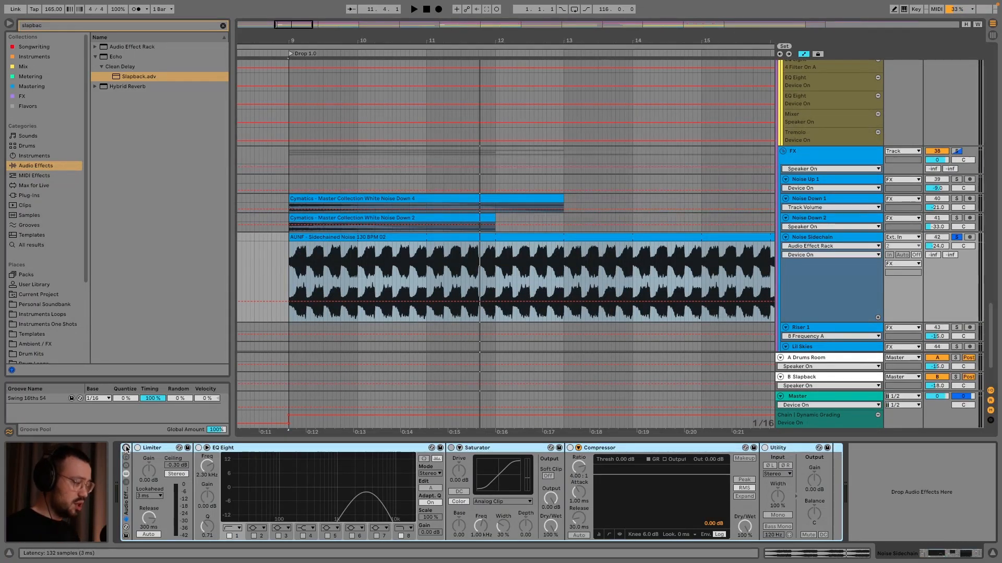
left_click(126, 448)
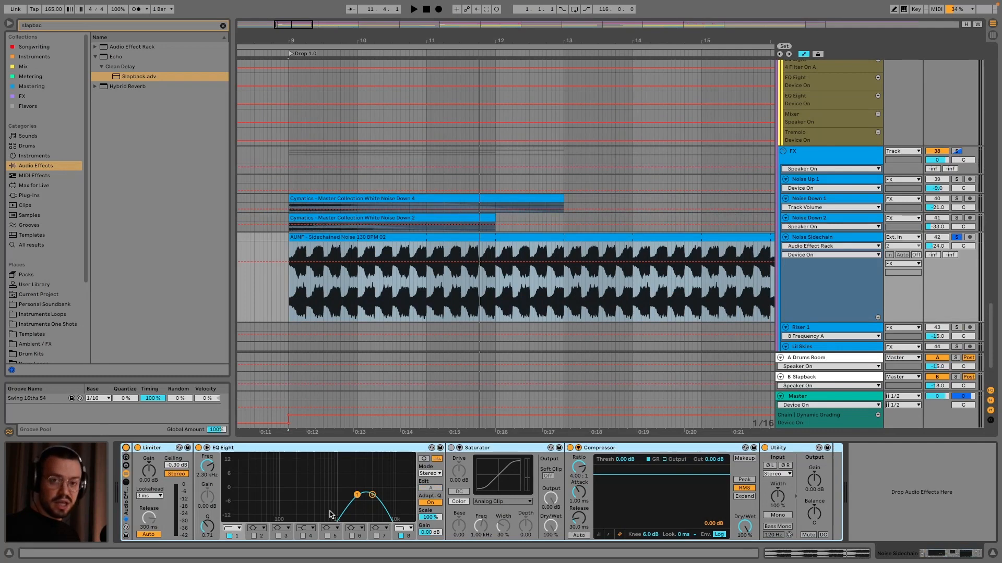
key("space")
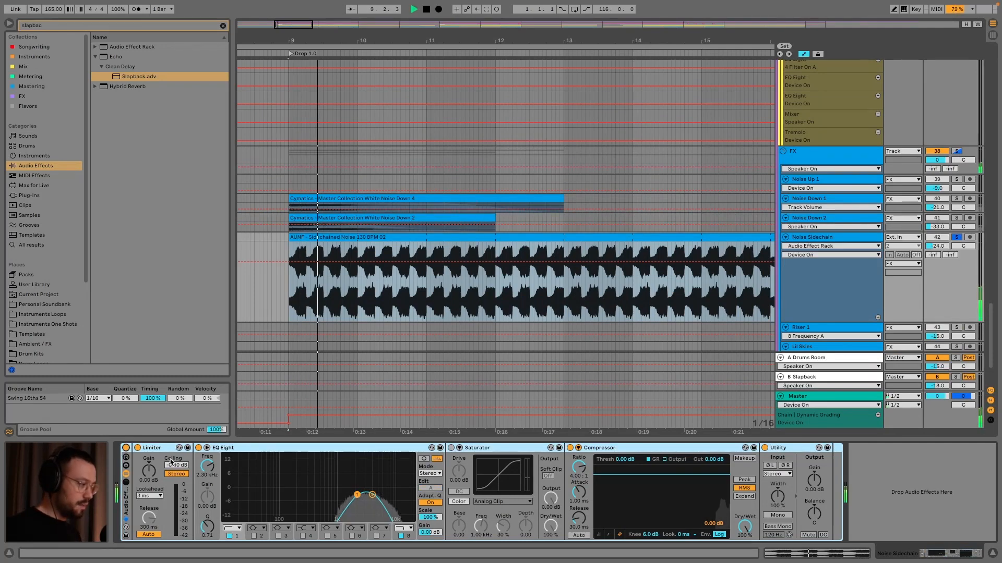
left_click(126, 447)
left_click(126, 448)
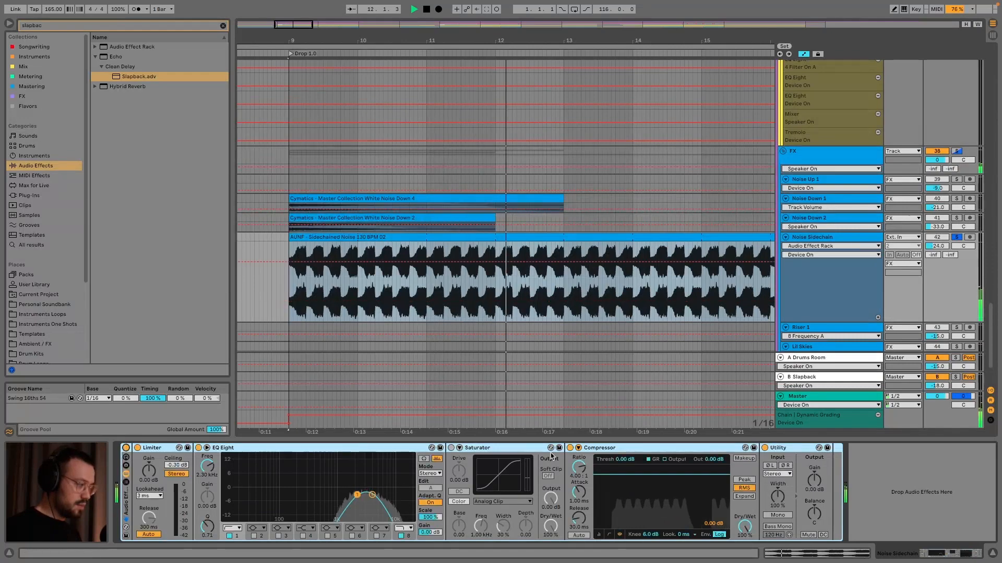
Unsolo the Noise Sidechain track and play Drop 1.0 in the full mix, comparing the track muted and unmuted
left_click(956, 237)
key("space")
key("space")
left_click_drag(479, 36, 480, 10)
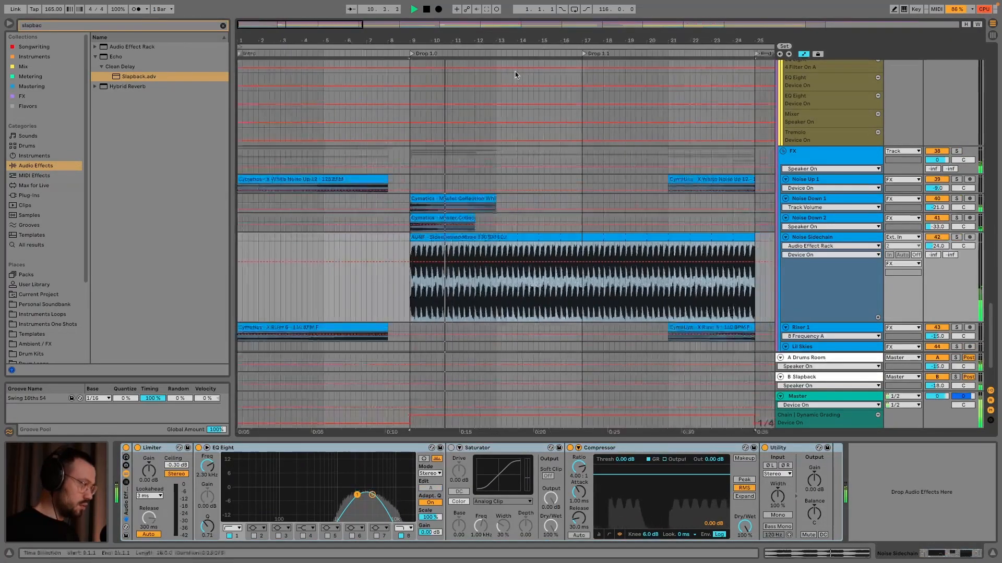
left_click(944, 238)
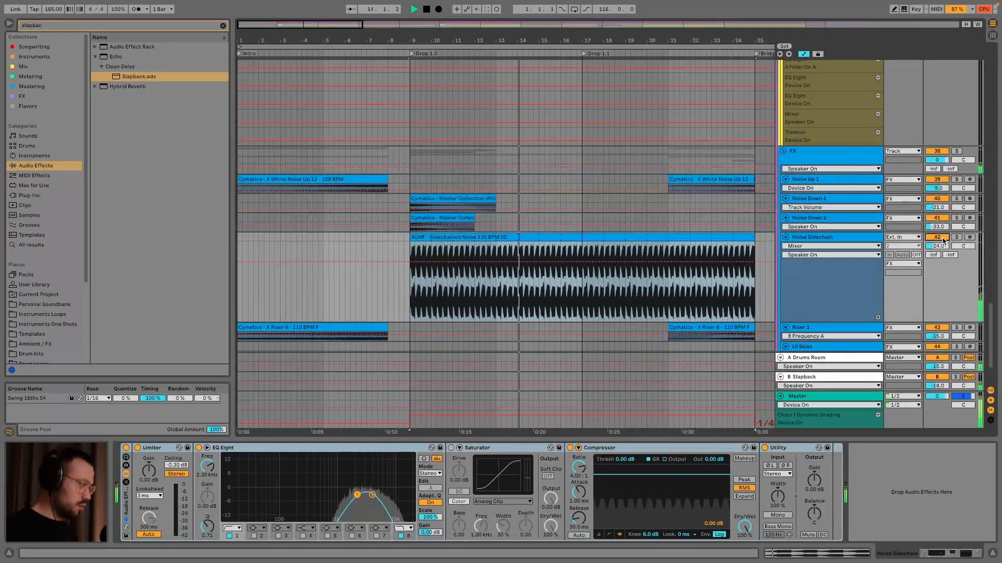
left_click(943, 238)
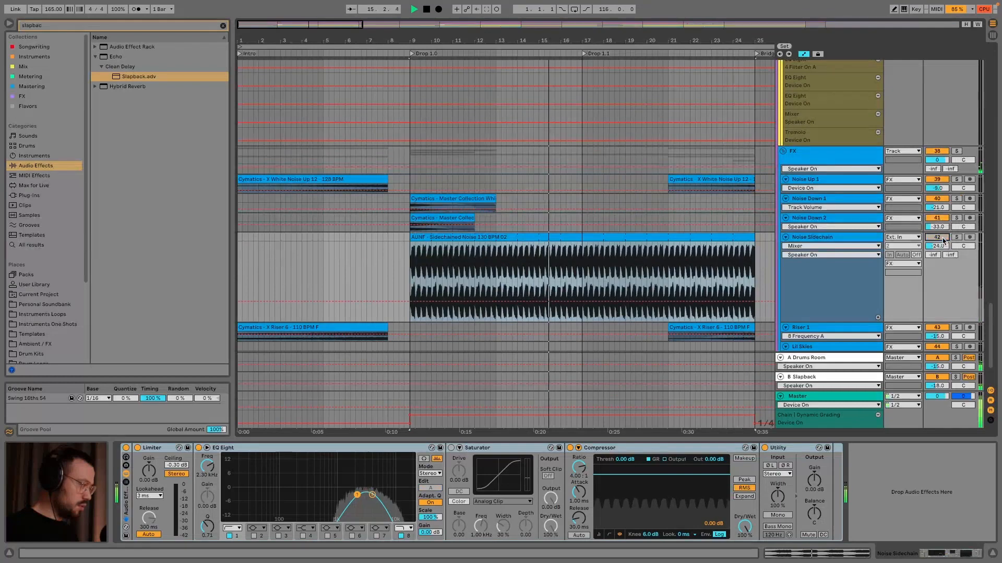
left_click(943, 238)
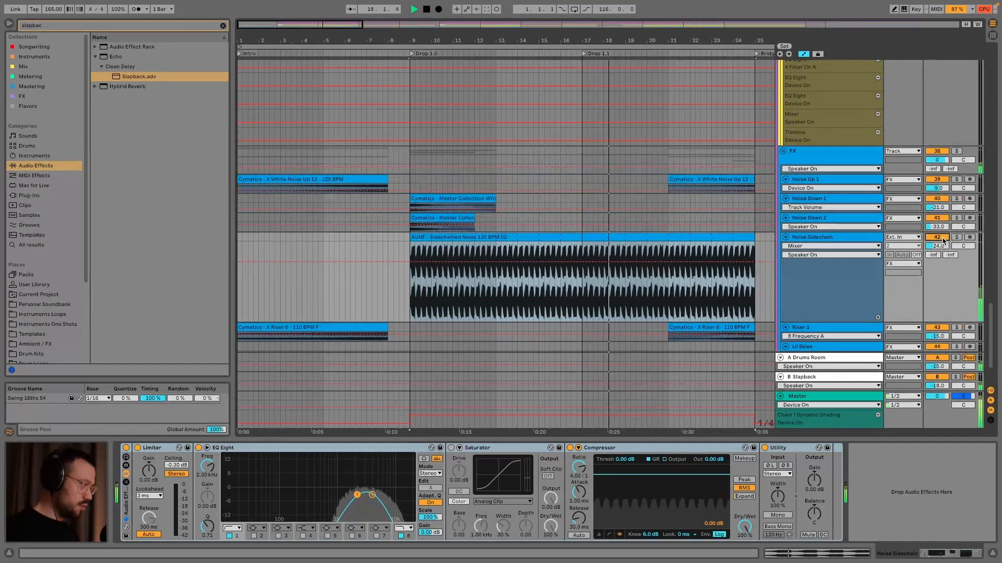
left_click(943, 238)
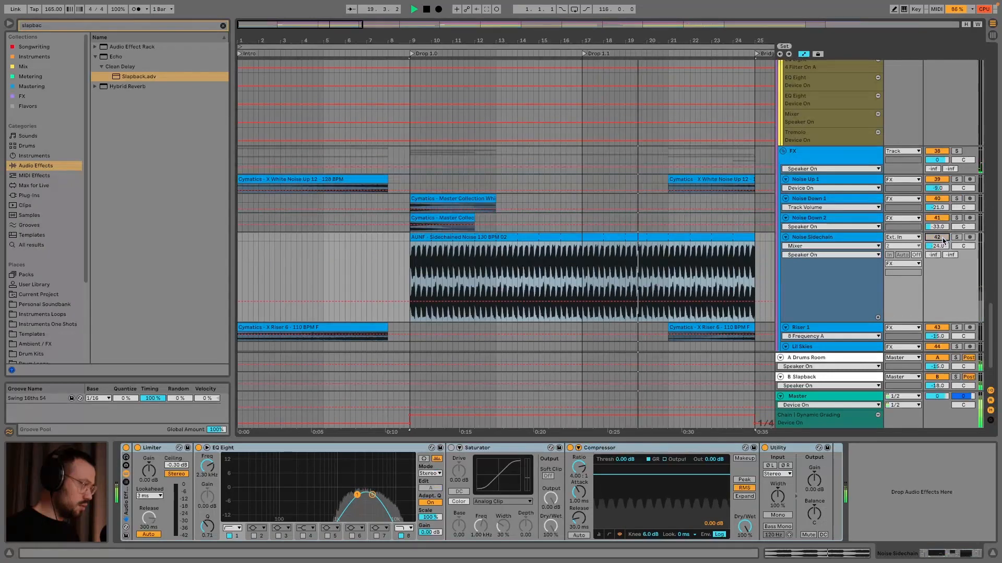
left_click(943, 238)
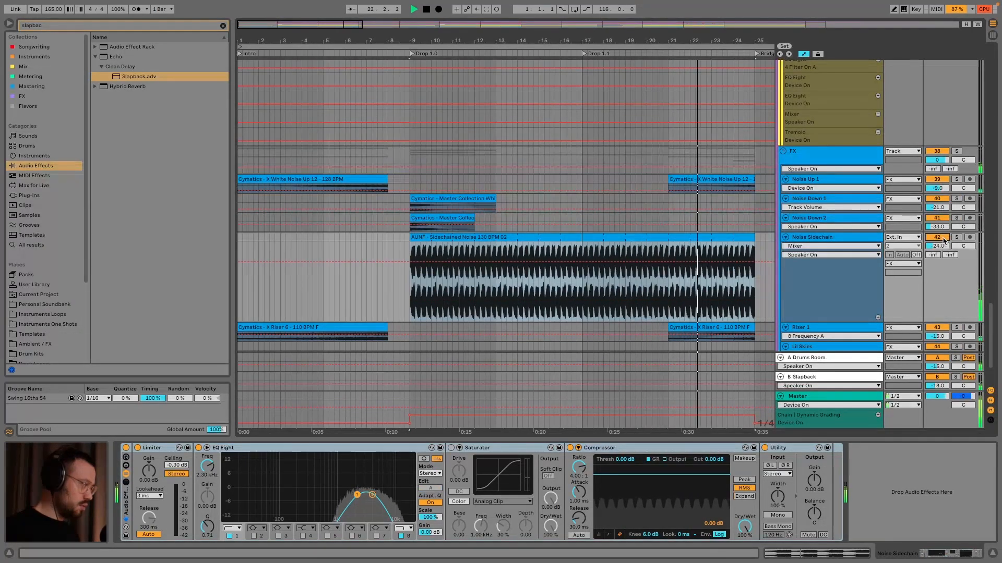
key("space")
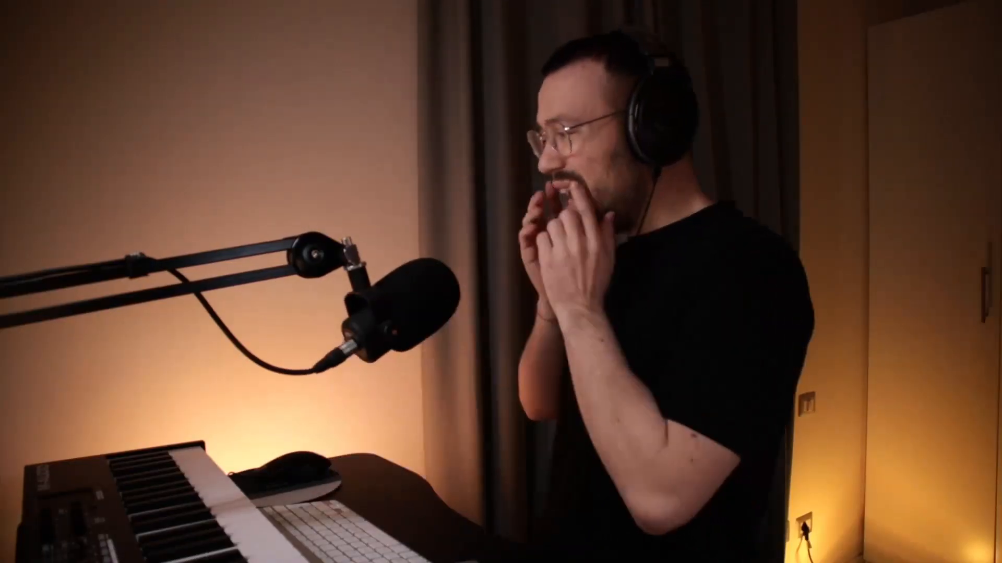
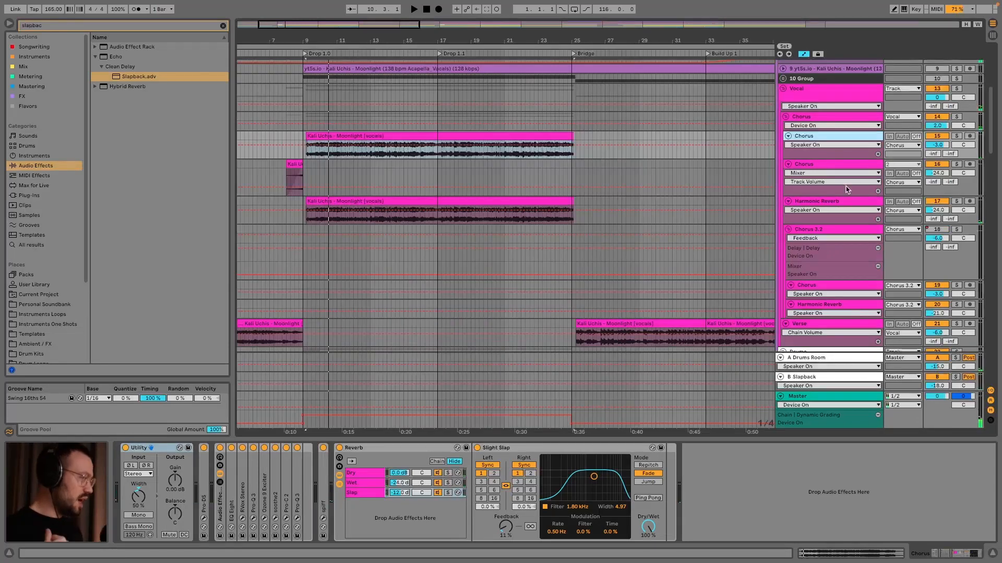
Open the clip details of the Harmonic Reverb vocal clip at Drop 1.0 and compare its transposition with the Chorus clip's
left_click(846, 202)
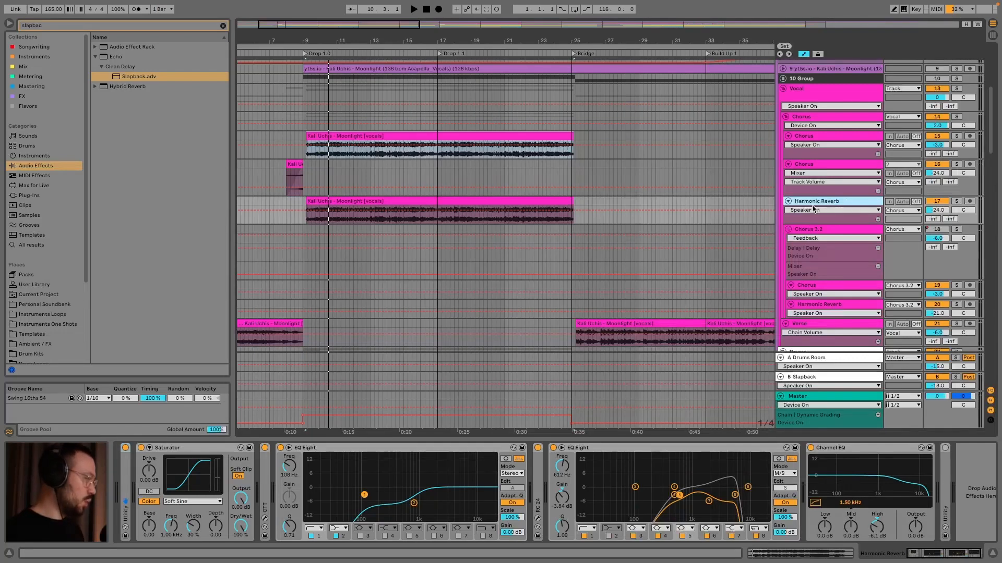
left_click(346, 201)
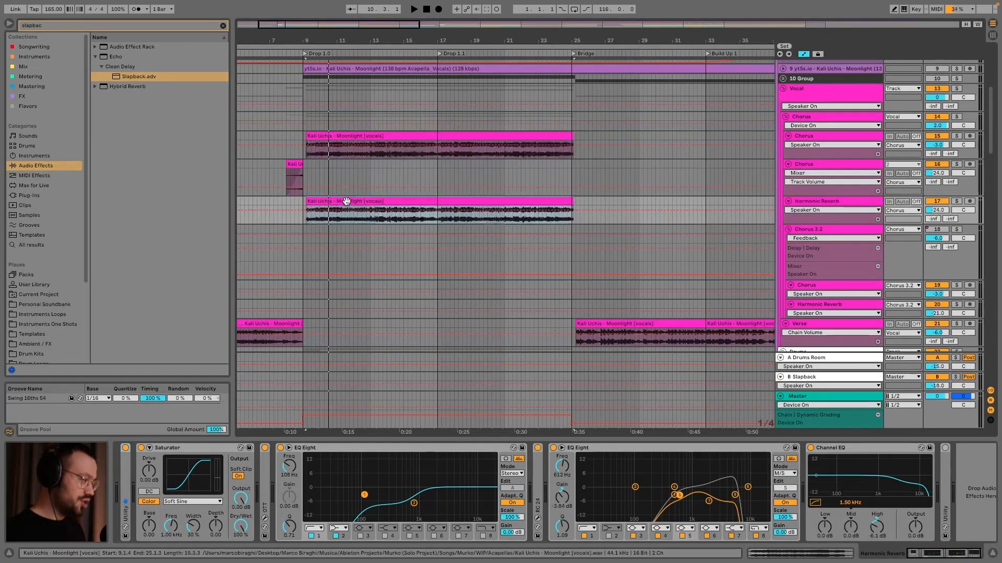
left_click(801, 557)
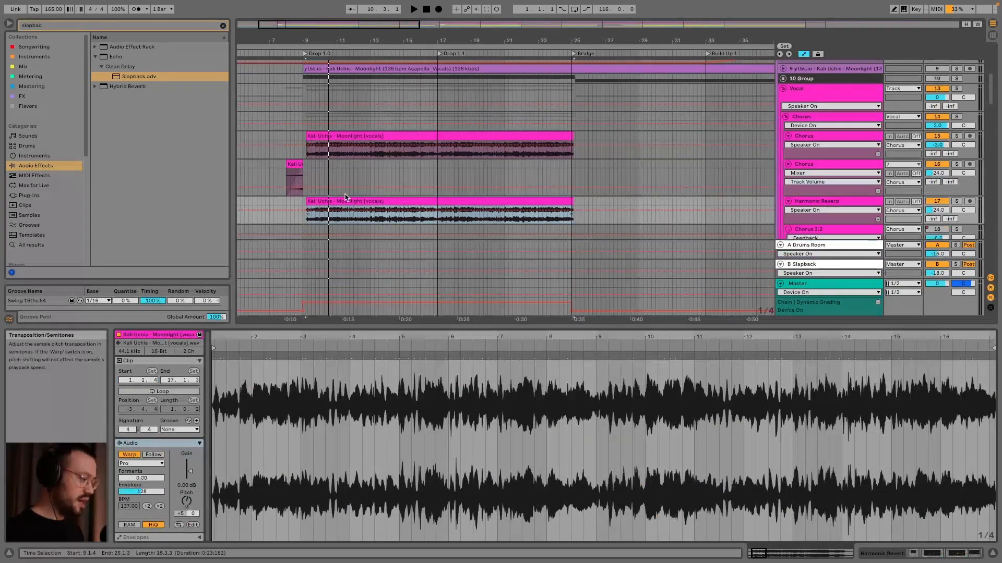
left_click(372, 147)
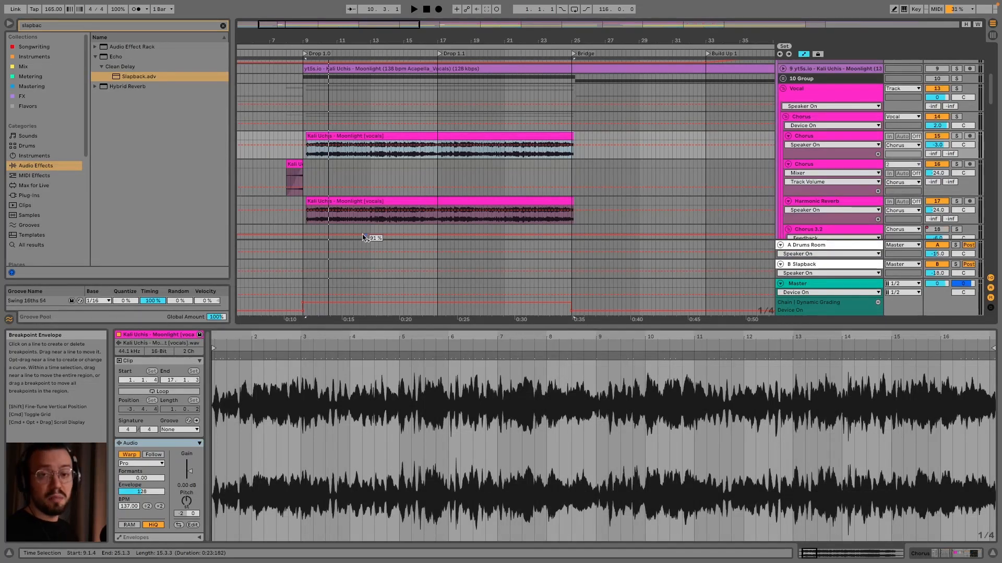
left_click(369, 202)
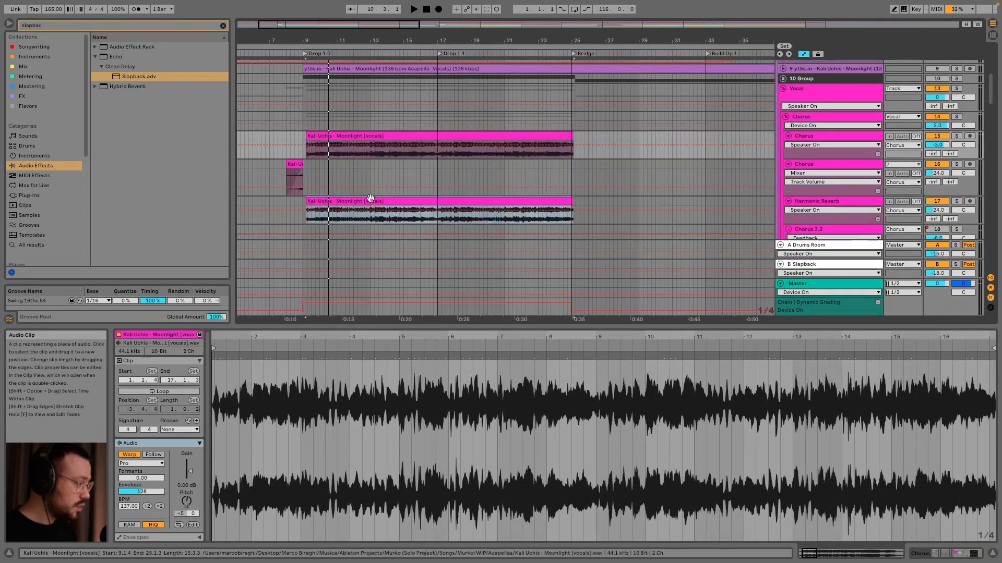
Play Drop 1.0 with the Harmonic Reverb track soloed, compare it with the dry Chorus track soloed, and unsolo both
left_click(957, 201)
key("space")
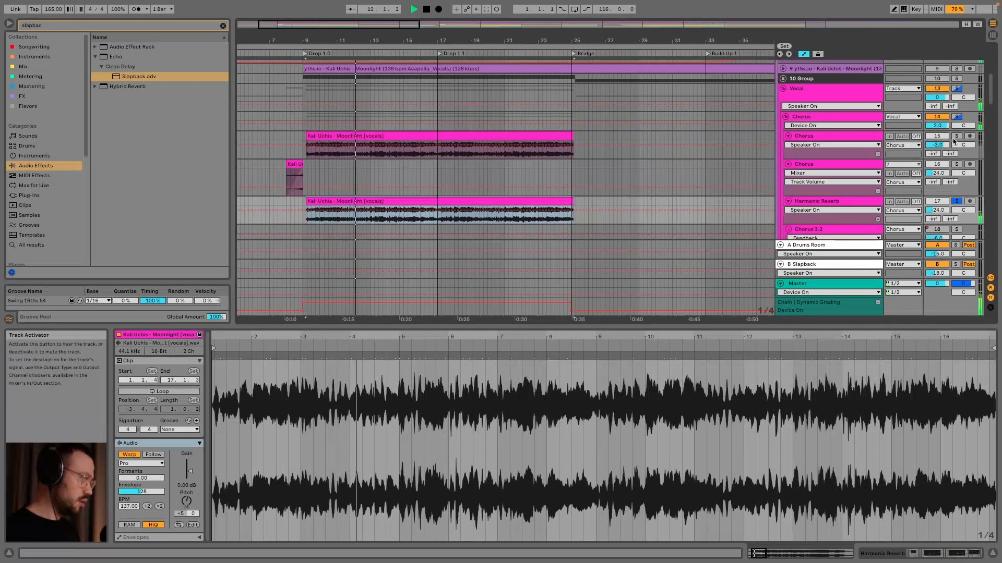
key("space")
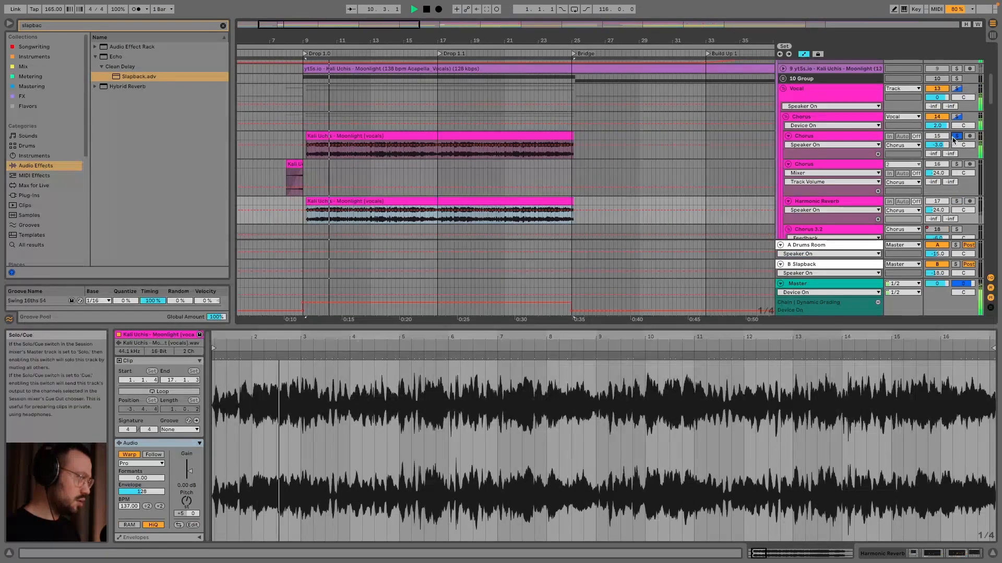
key("space")
left_click(956, 136)
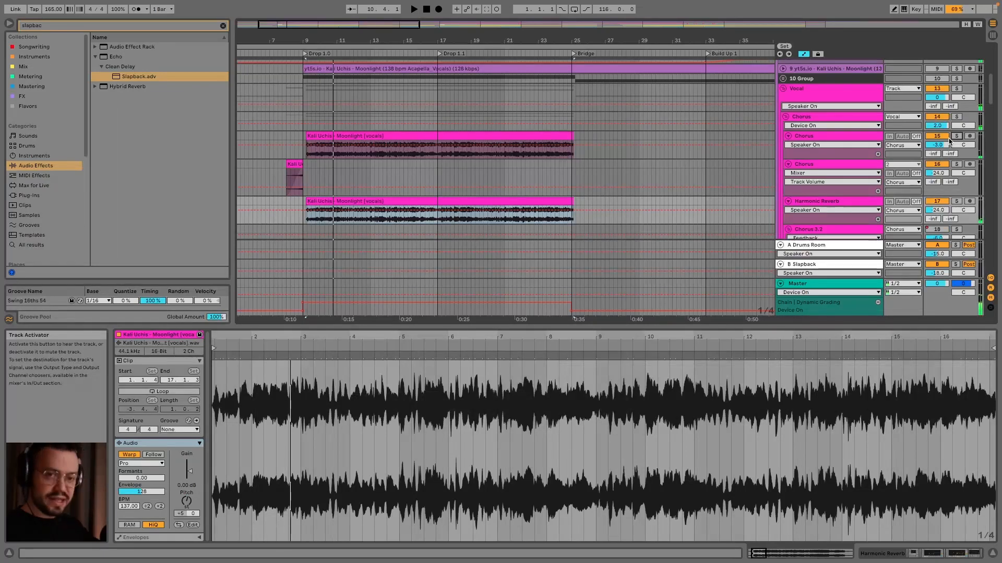
key("space")
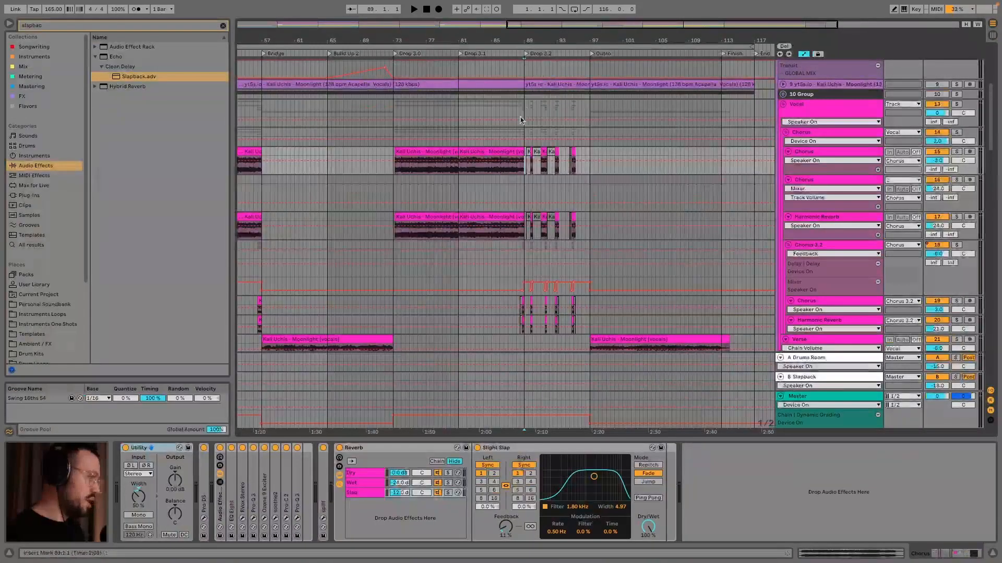
Play the Chorus 3.2 vocal throws around Drop 3.2, and those of Drop 2.0 from bars 44 and 48 with 10 Group soloed
left_click(510, 183)
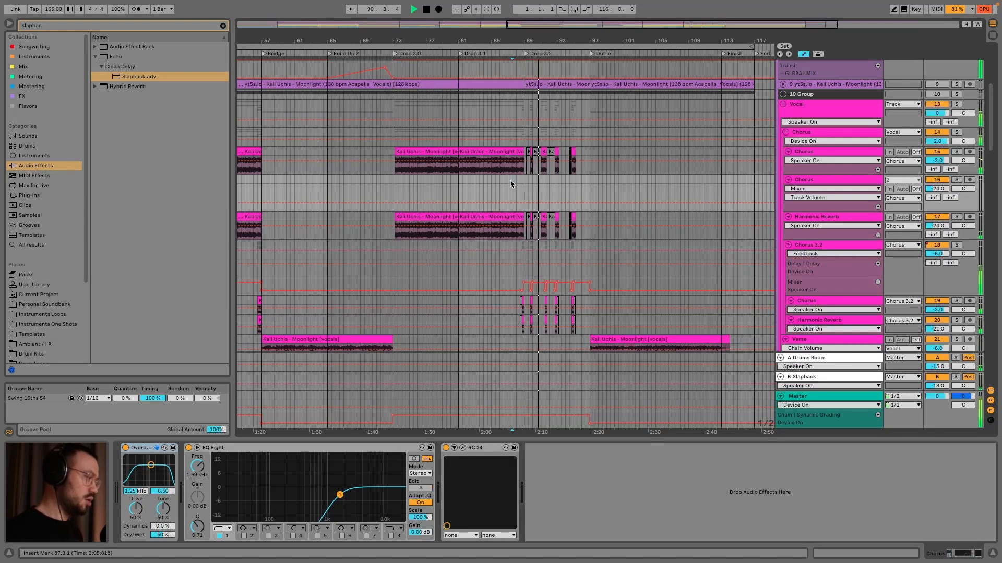
left_click_drag(567, 28, 566, 41)
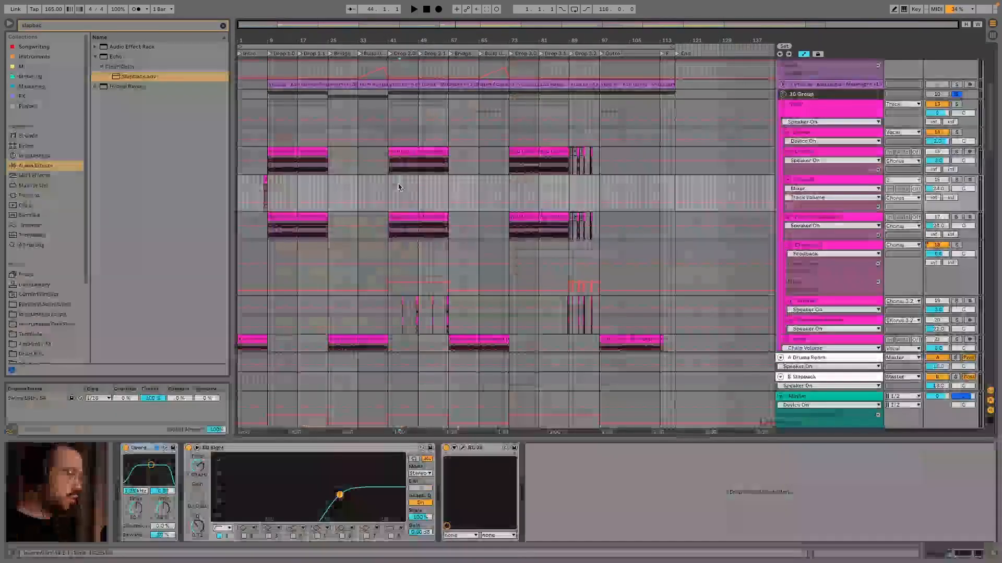
key("plus")
key("plus")
key("plus")
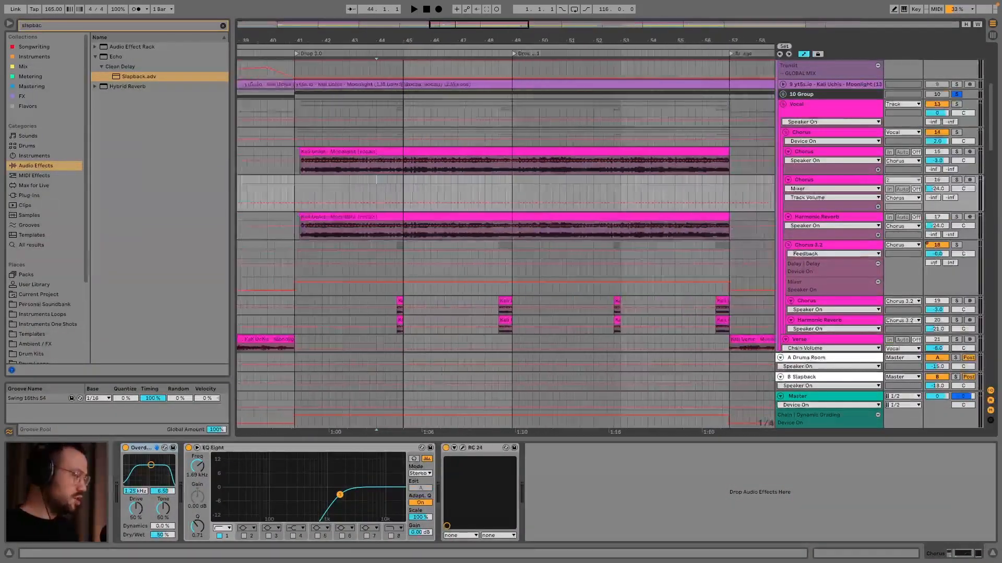
key("minus")
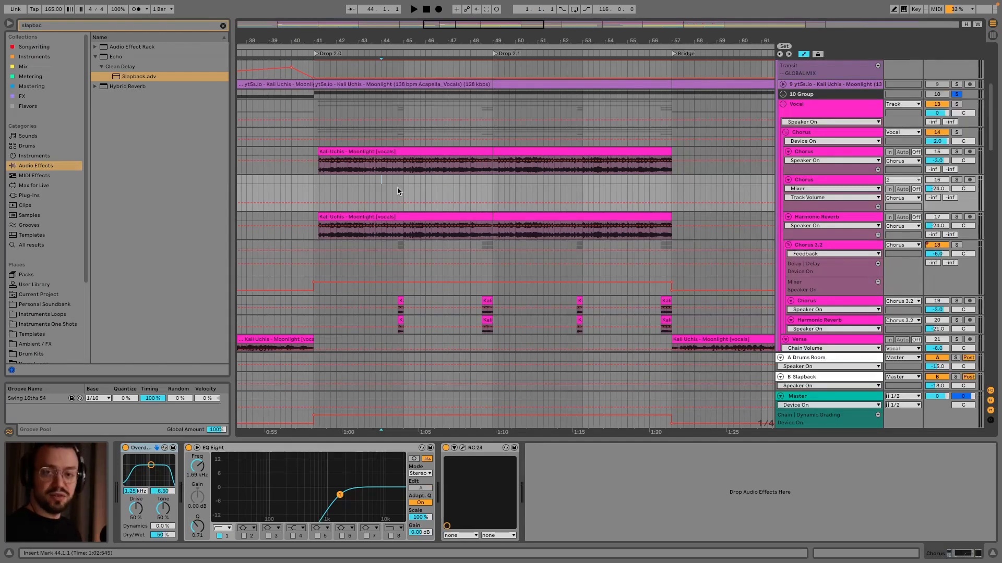
key("space")
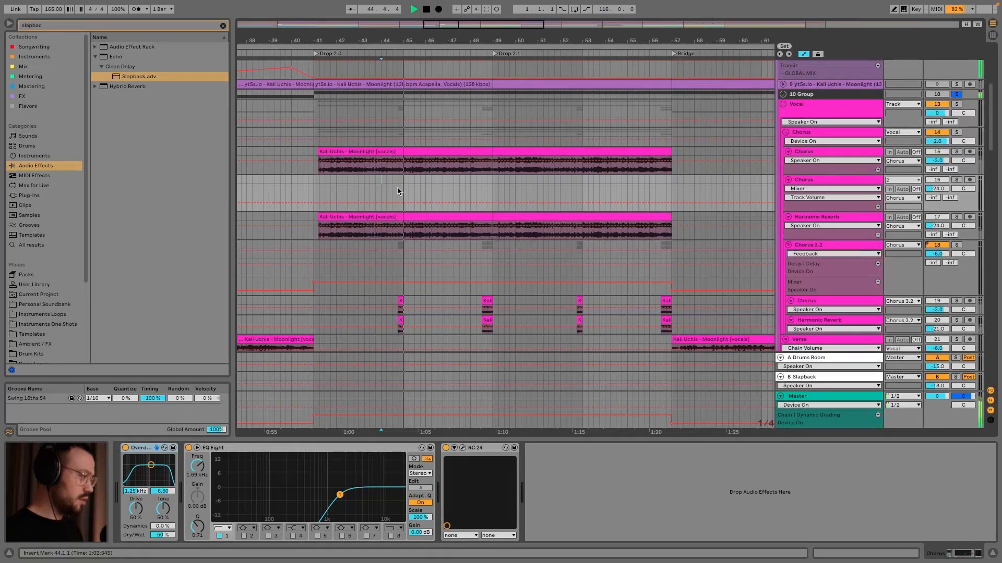
left_click(473, 185)
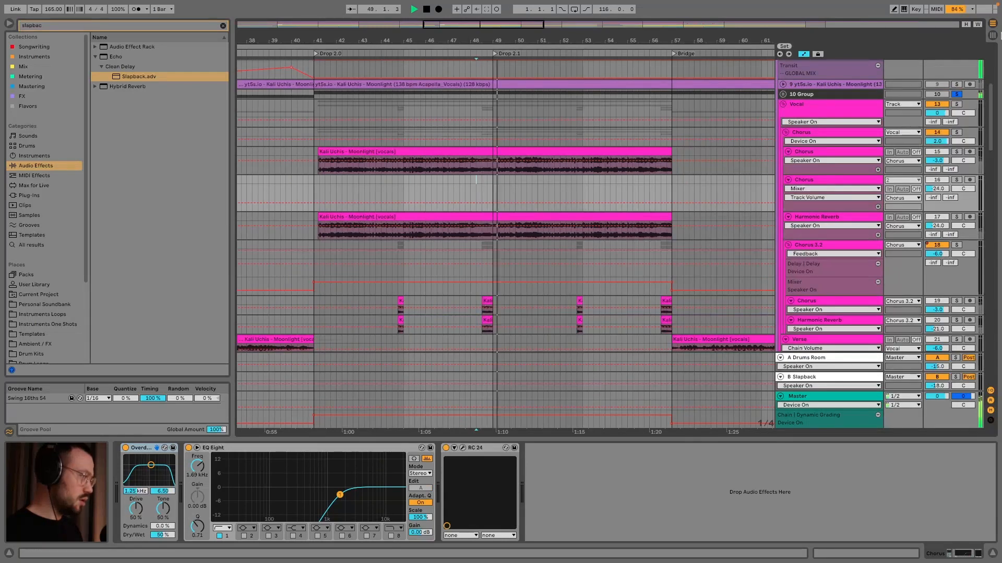
Unsolo 10 Group and play the Drop 2.0 vocal throws in the full mix from bar 44
key("space")
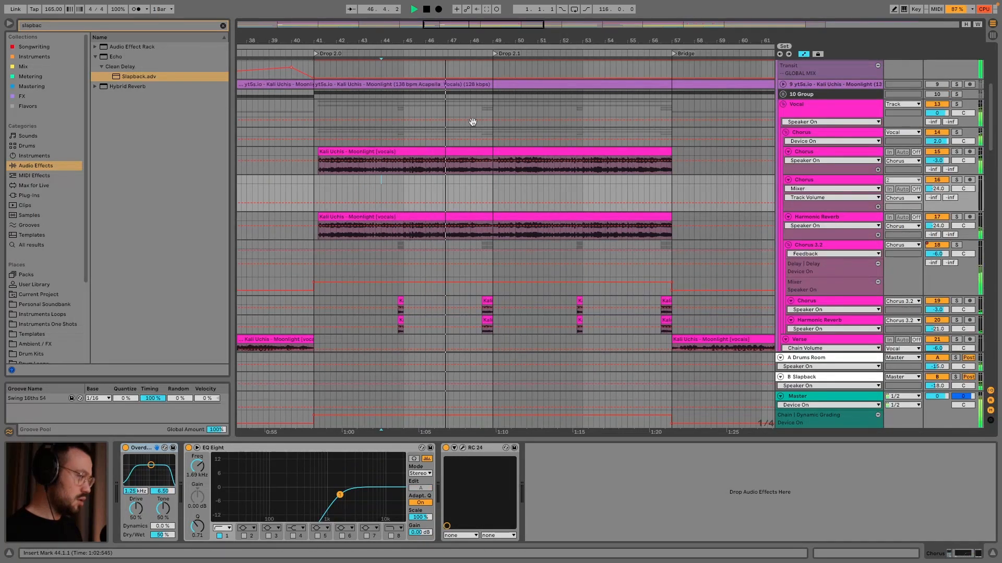
scroll(473, 122, "up", 3)
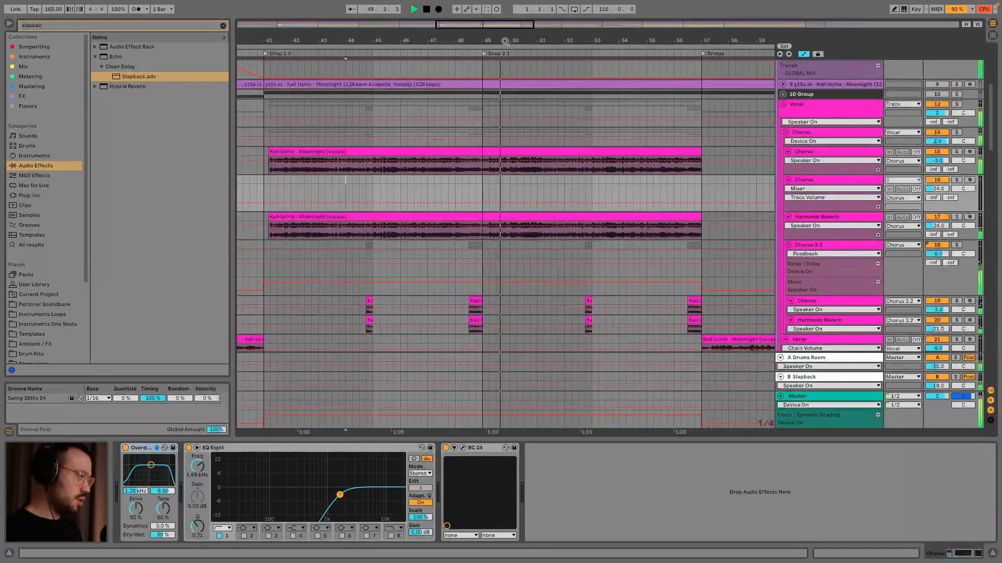
key("space")
left_click(957, 94)
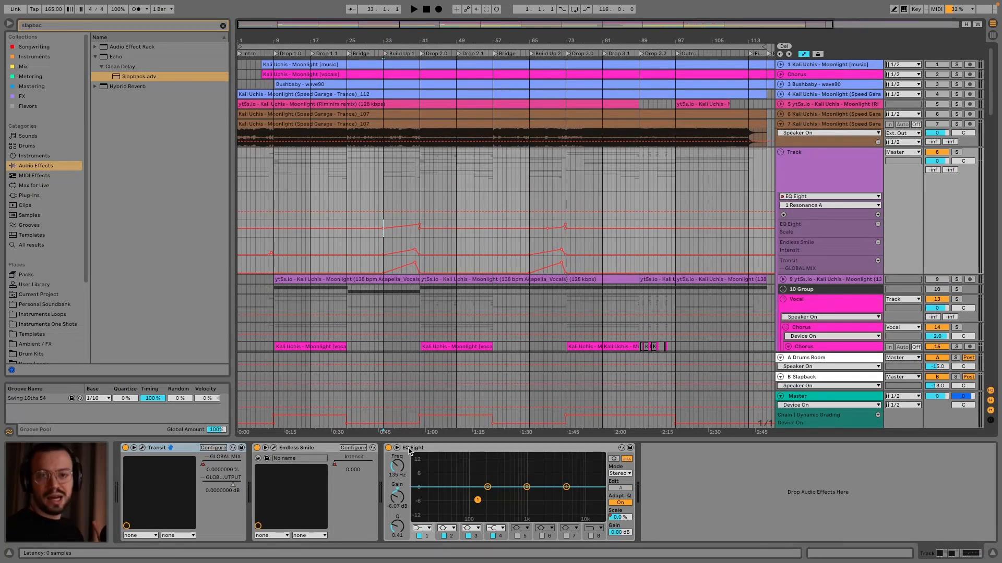
Place the insert marker at bar 39 of the Track group's build-up and view the Transit plug-in window, then close it
left_click(411, 243)
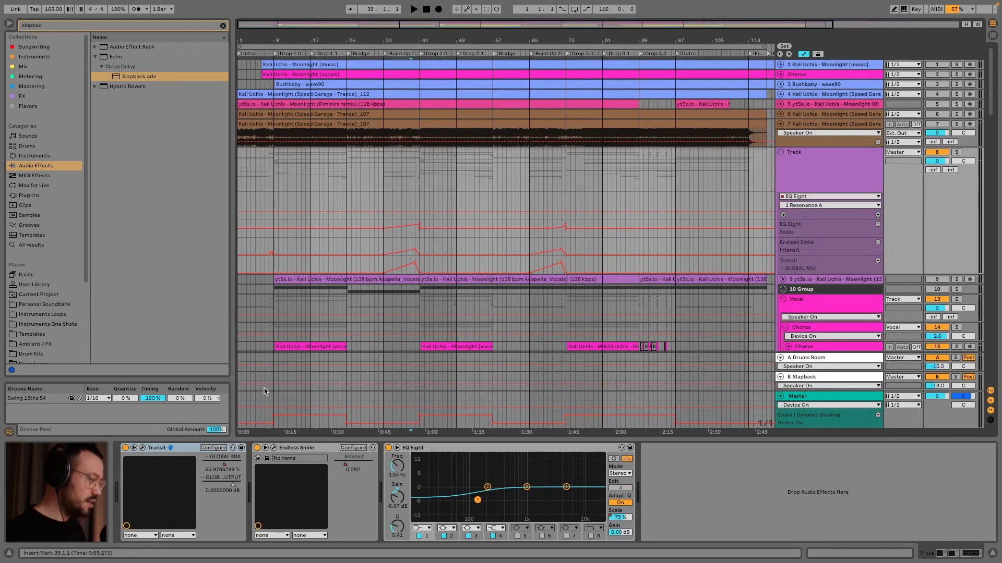
left_click(142, 449)
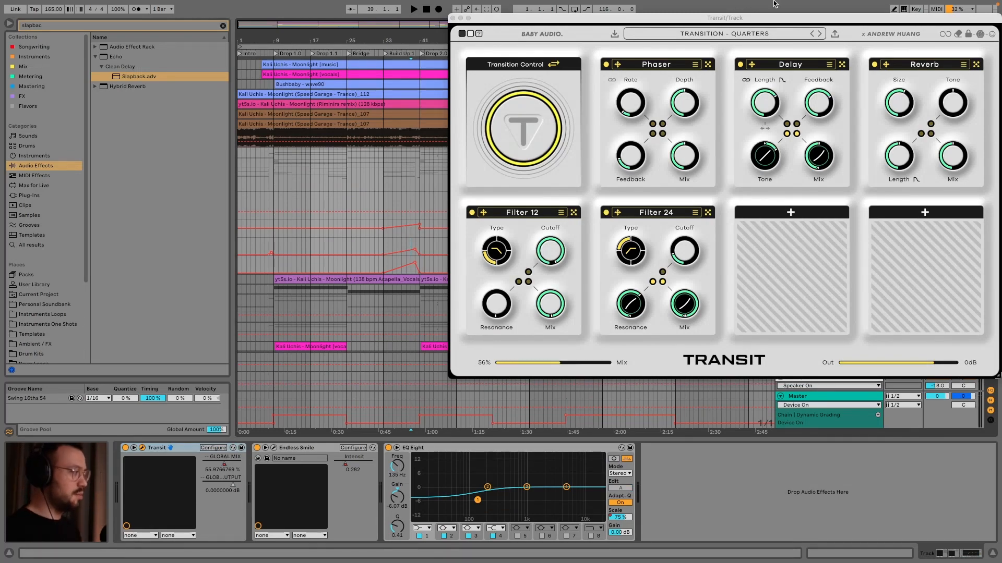
left_click_drag(673, 19, 595, 37)
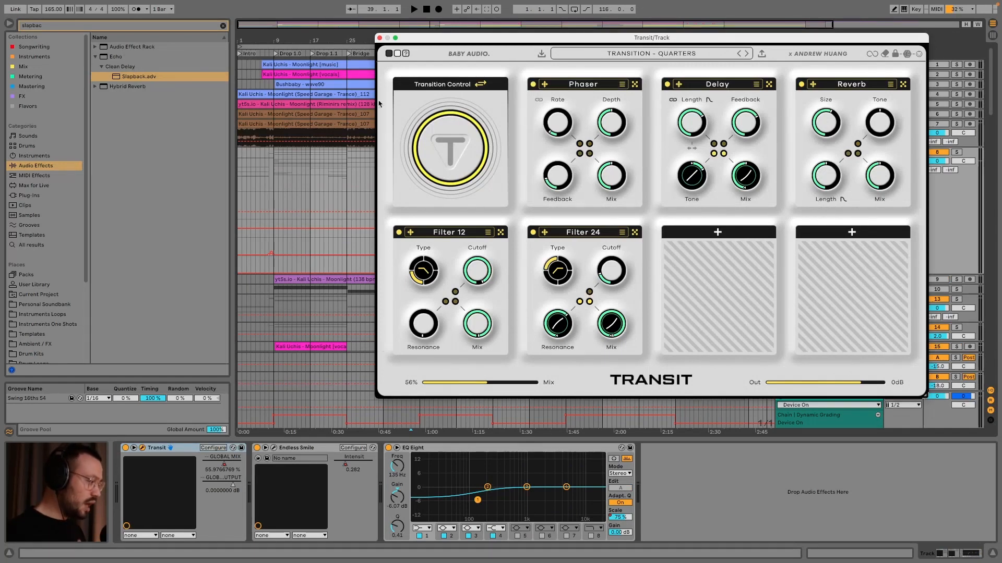
left_click(380, 38)
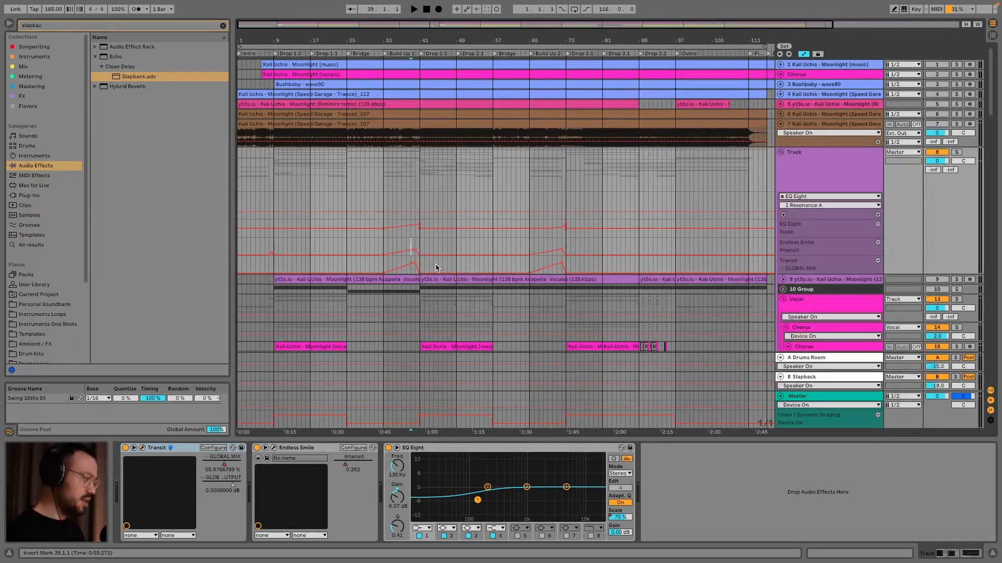
Play the Track group's automated build-up effects from bar 38 into Drop 2.0
left_click(407, 260)
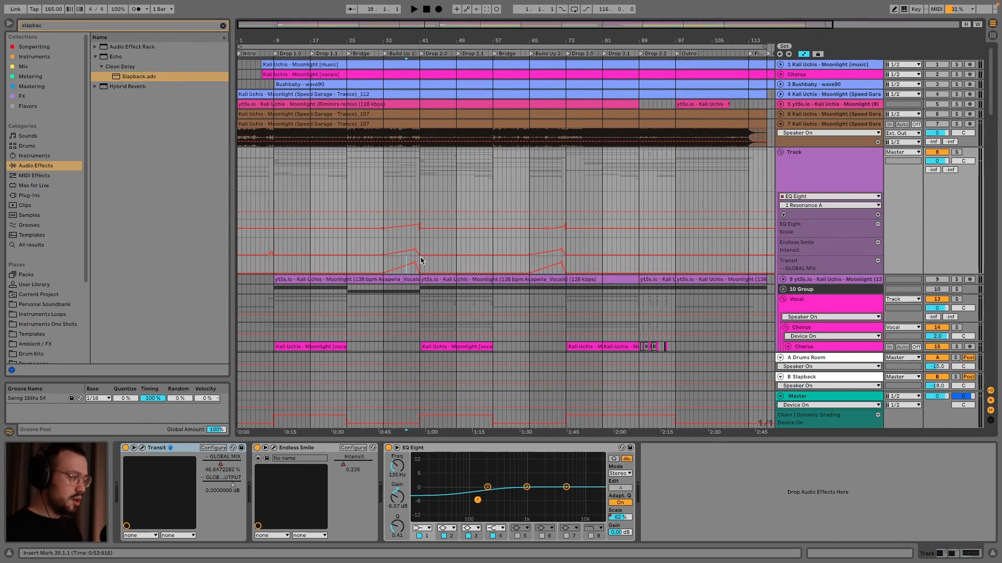
key("space")
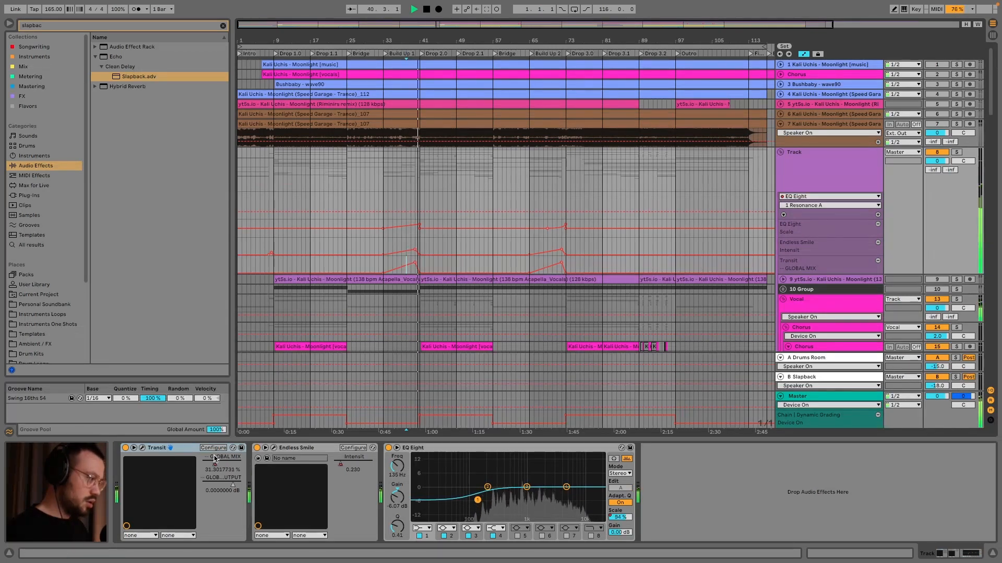
key("space")
View the Endless Smile plug-in window, then examine the Track group's automation at 40.4.4, just before Drop 2.0
left_click(274, 448)
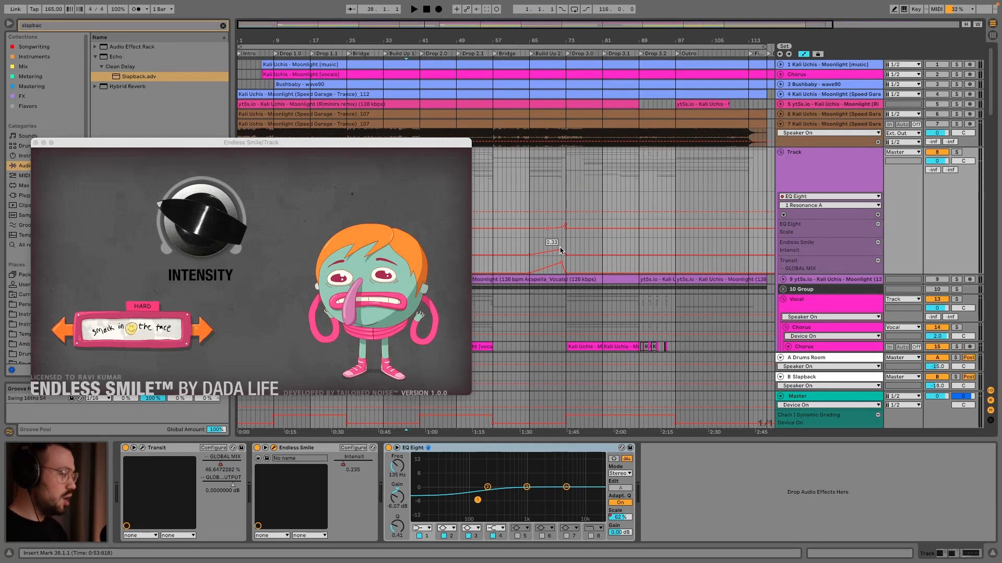
left_click(554, 226)
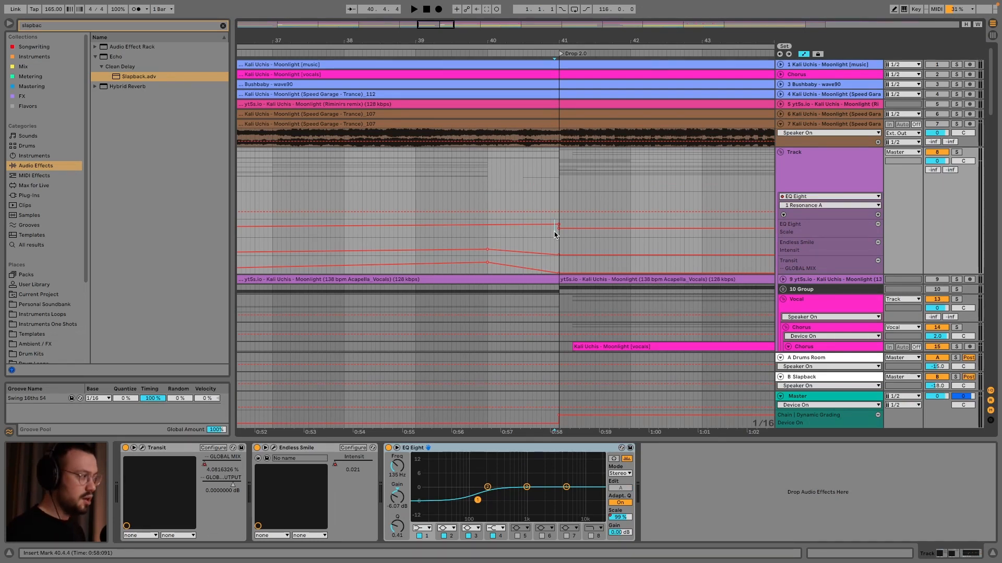
mouse_move(563, 16)
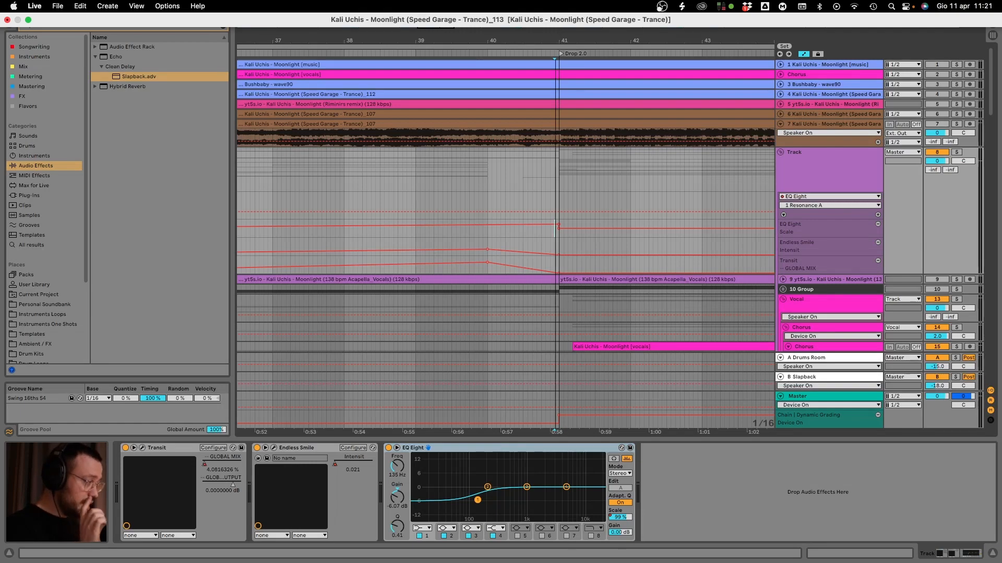
left_click_drag(516, 46, 515, 39)
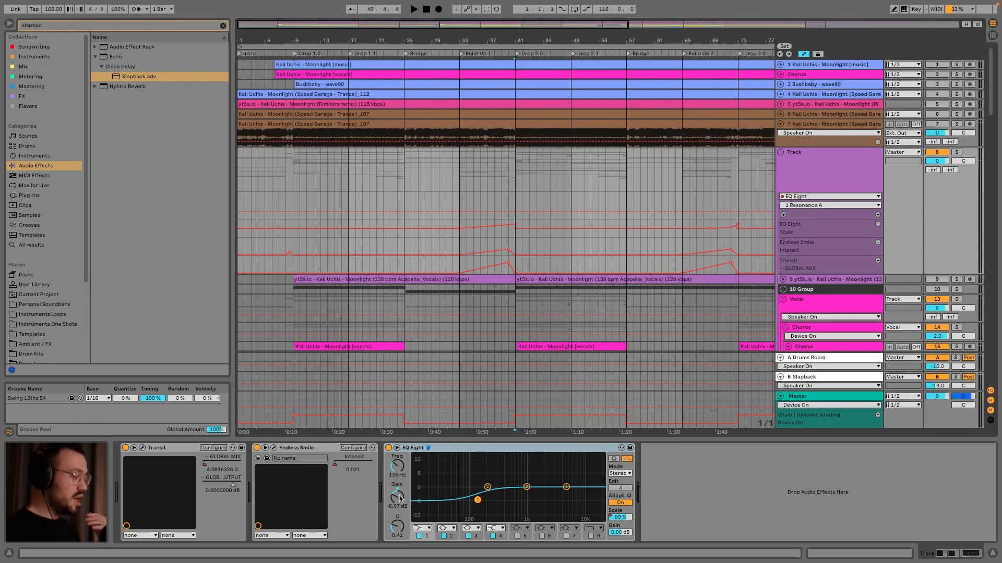
Set band 8 of the Track group's EQ Eight to a high shelf and move band 4 to about 2.55 kHz and -6.32 dB
left_click(593, 528)
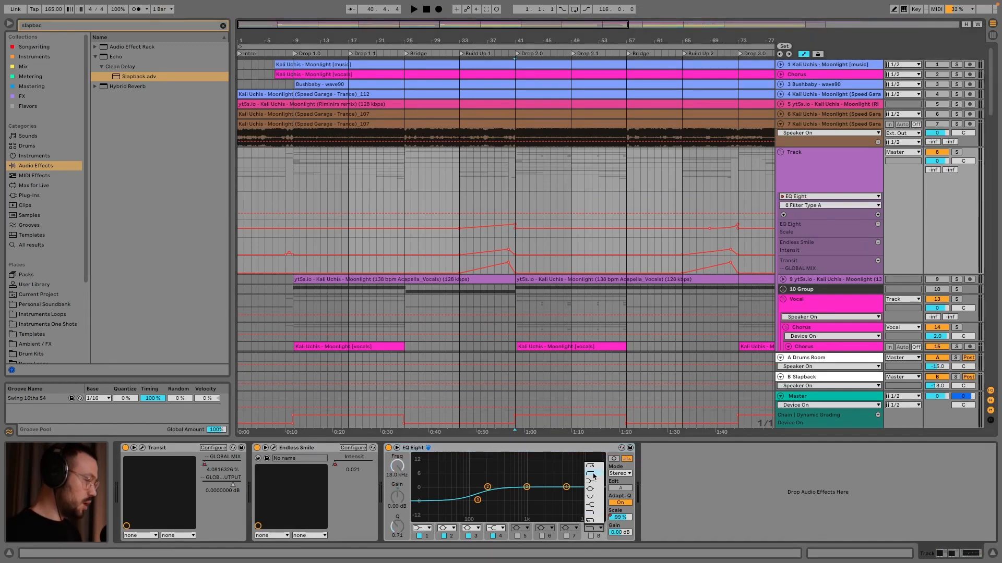
left_click(589, 505)
left_click_drag(566, 487, 549, 500)
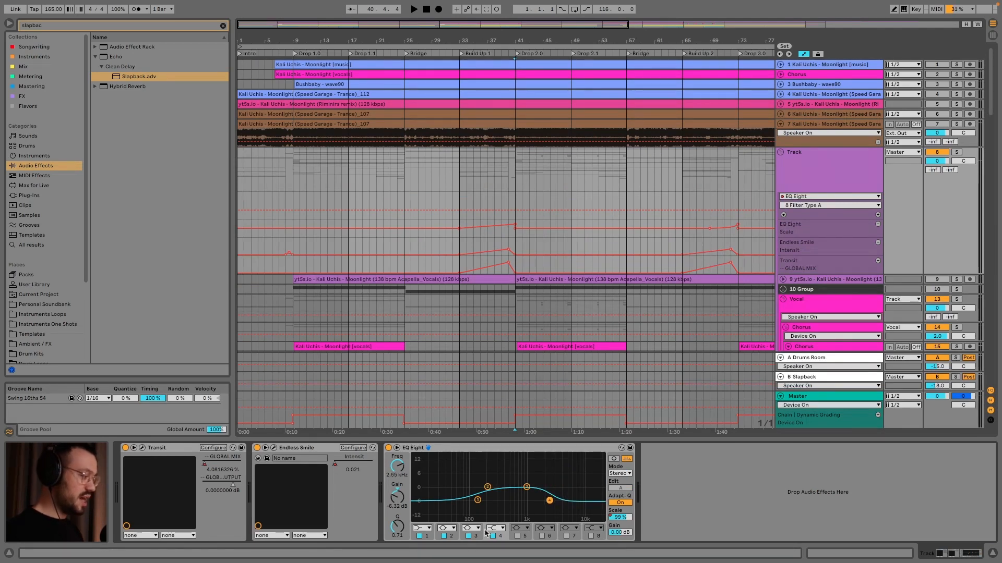
Check the EQ Eight curve at several points between bars 36 and 40 of Build Up 1, following its Scale automation
left_click(508, 233)
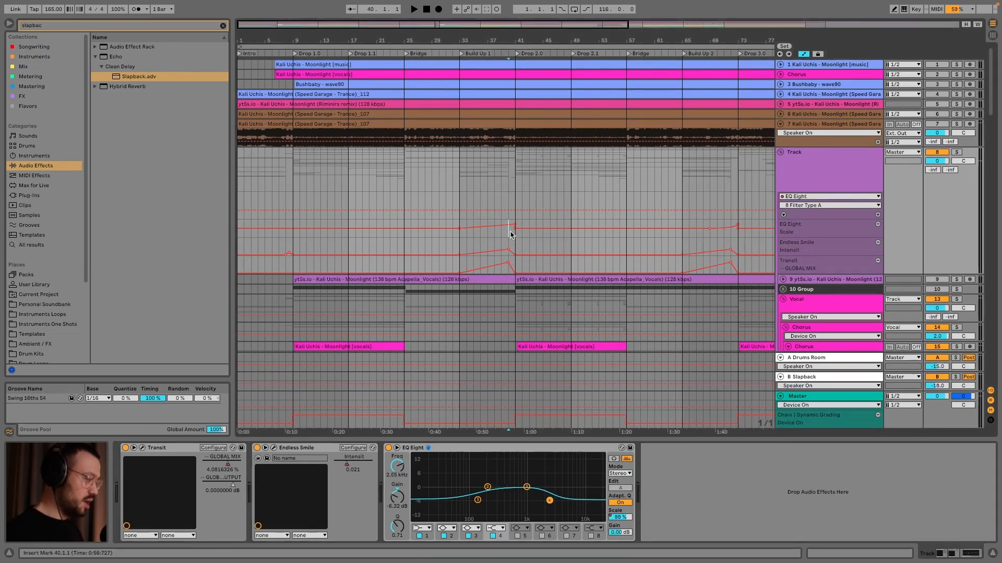
left_click(493, 233)
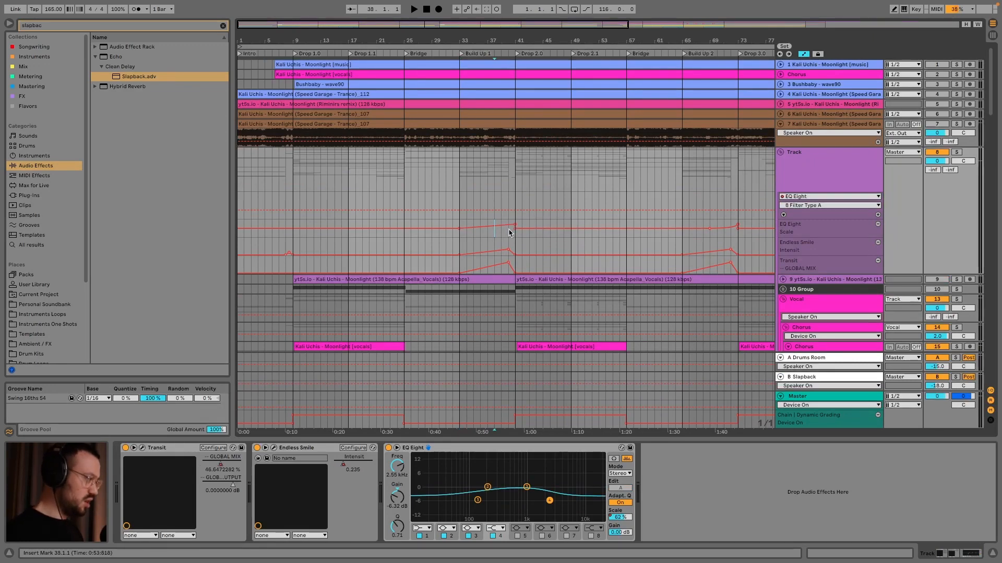
left_click(509, 233)
left_click(488, 235)
left_click(479, 234)
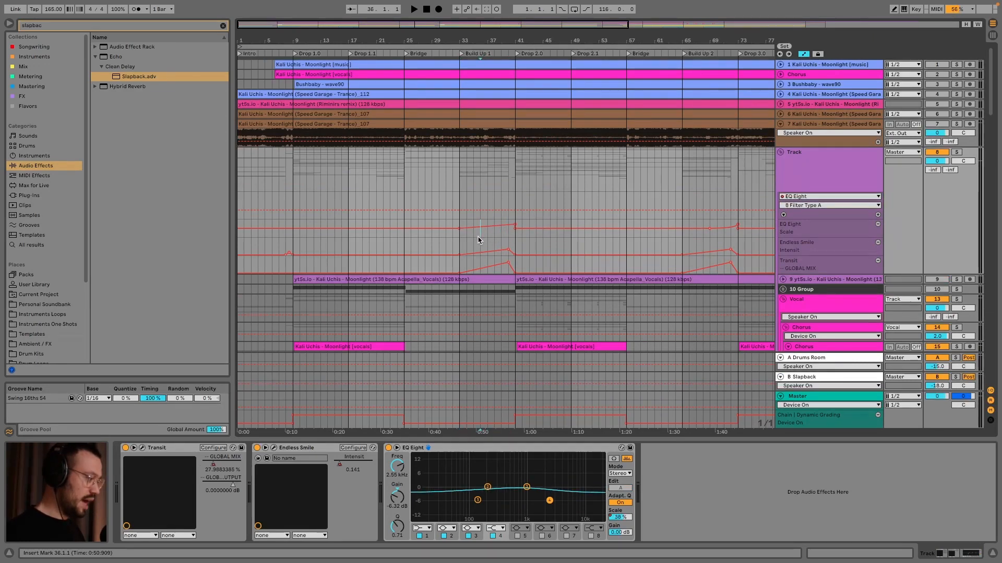
left_click(504, 233)
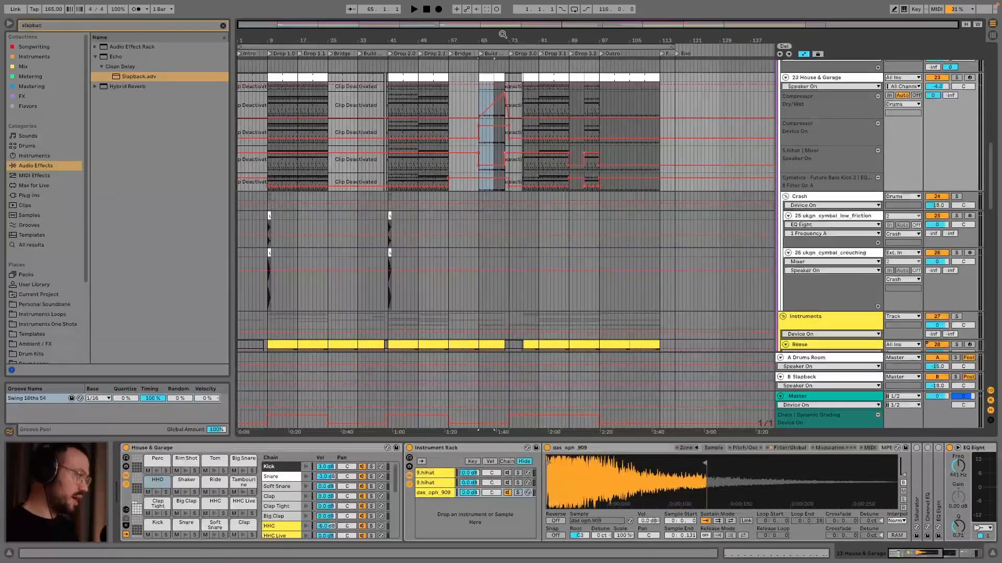
Examine the Compressor at the end of the House & Garage drum track's device chain, alongside its Dry/Wet automation in Build Up 2
left_click_drag(502, 34, 507, 61)
left_click(495, 78)
scroll(939, 486, "right", 10)
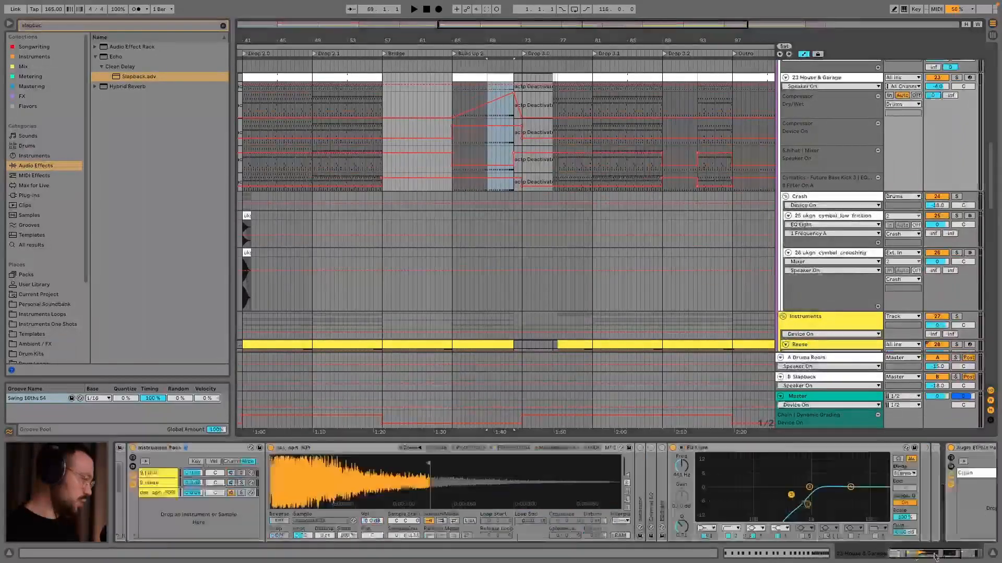
double_click(936, 486)
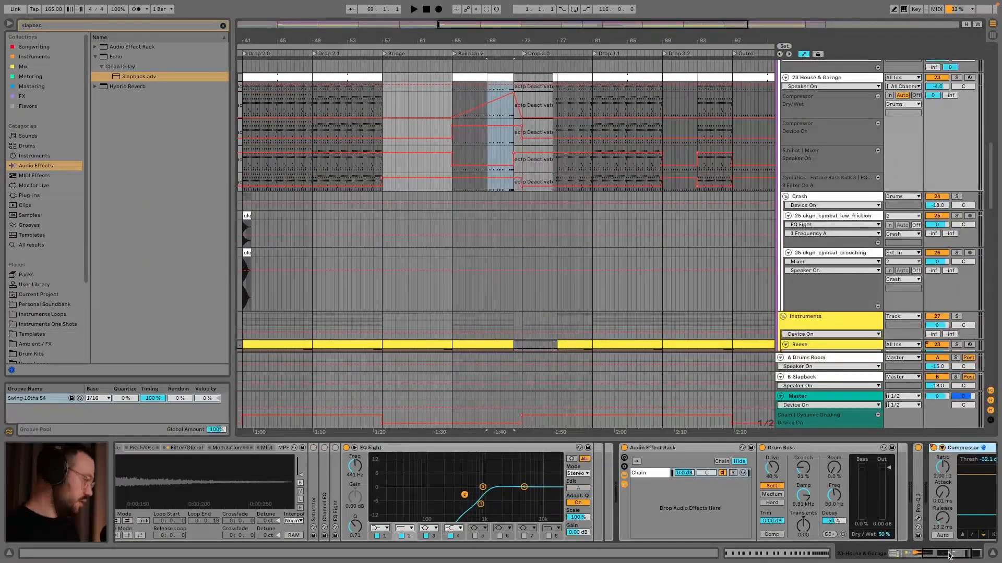
scroll(950, 506, "right", 5)
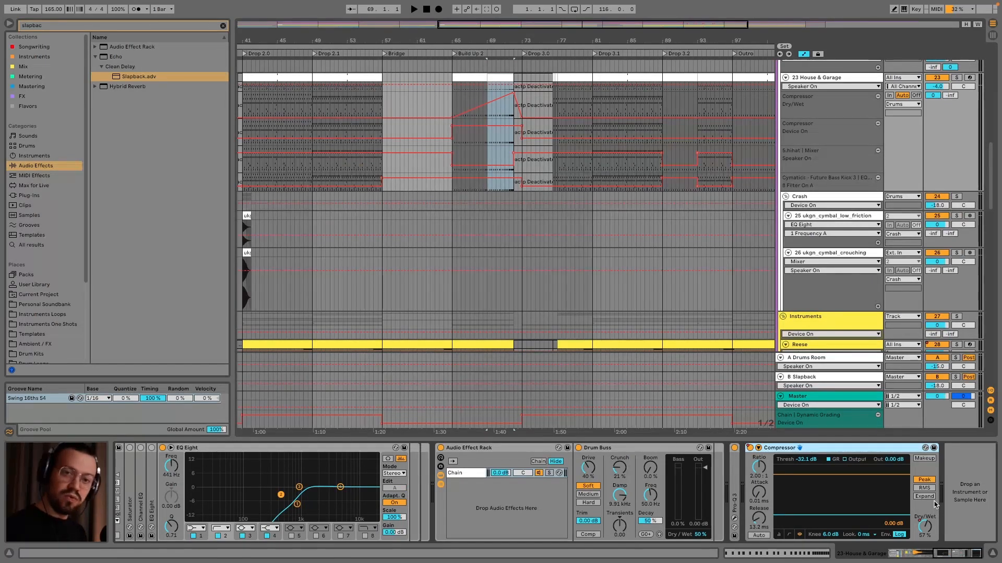
Check the House & Garage Compressor's Dry/Wet at two points in Build Up 2, and play from bar 69 to watch its gain reduction
left_click(509, 107)
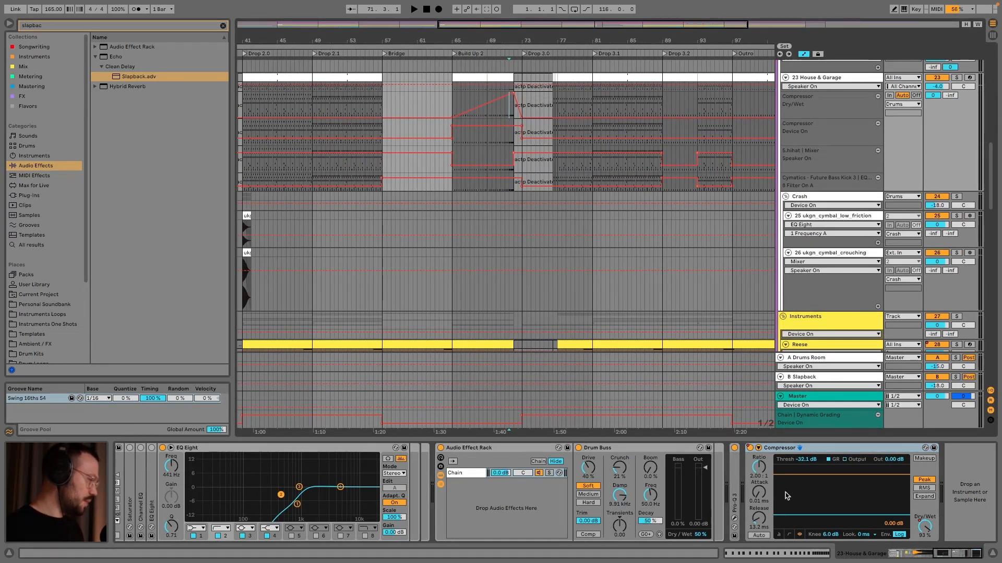
left_click(488, 98)
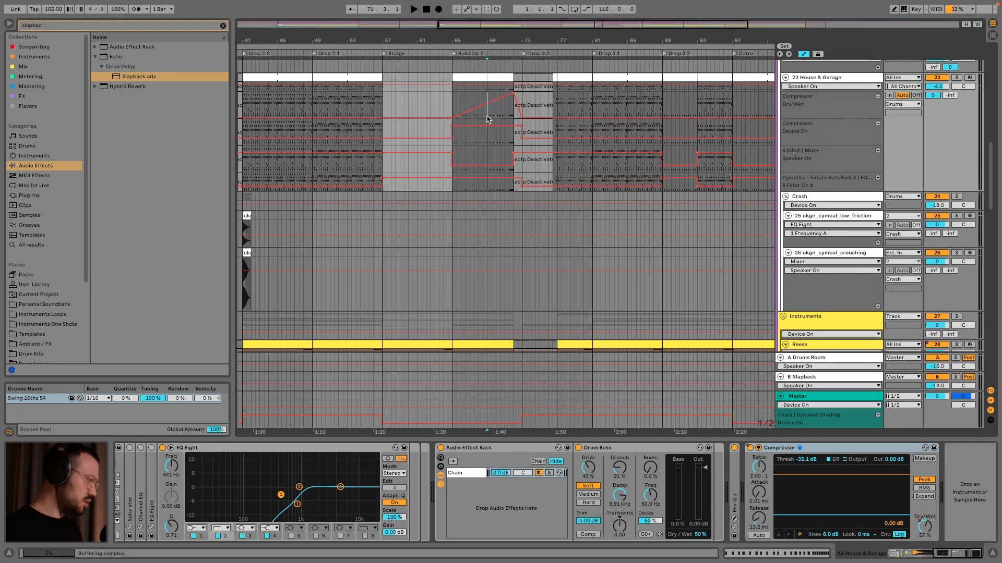
key("space")
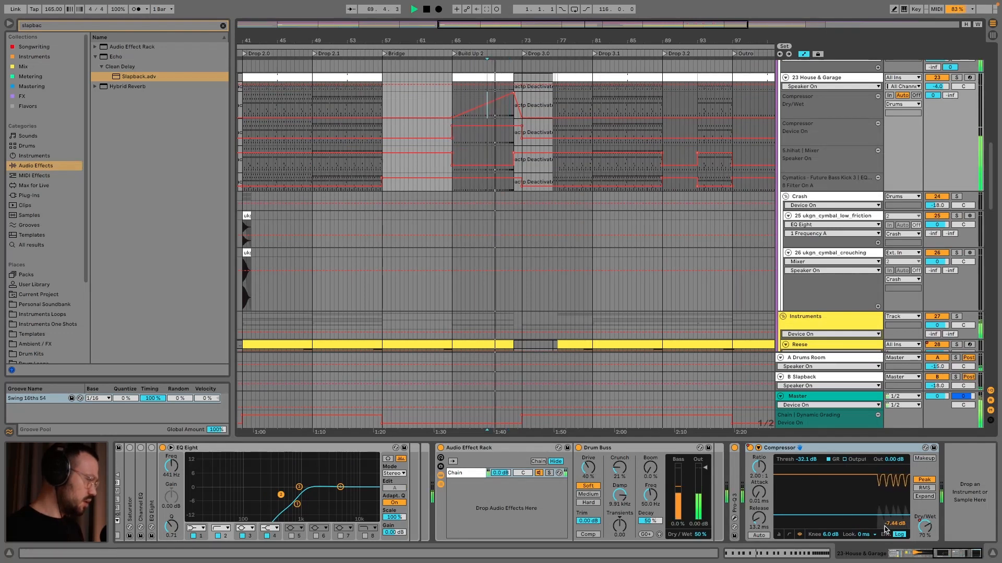
key("space")
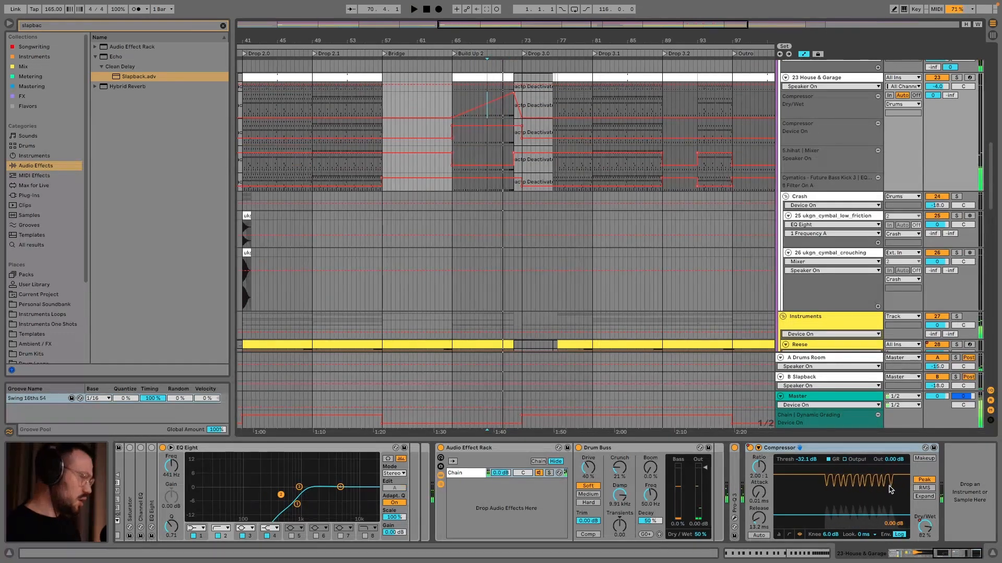
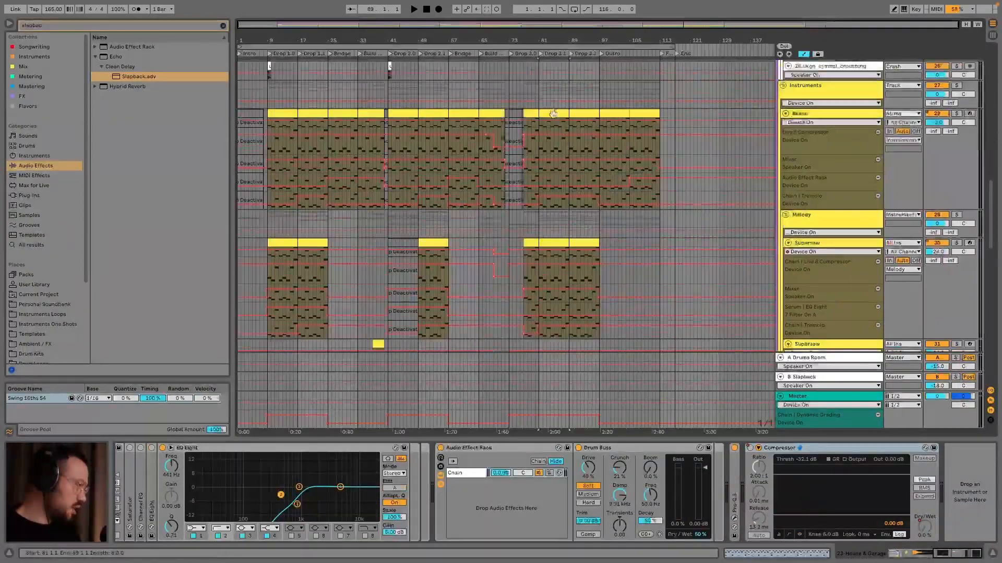
Show the Supersaw track's devices at Drop 3.1 and compare the mid and side curves of its first EQ Eight
left_click(553, 113)
left_click(548, 240)
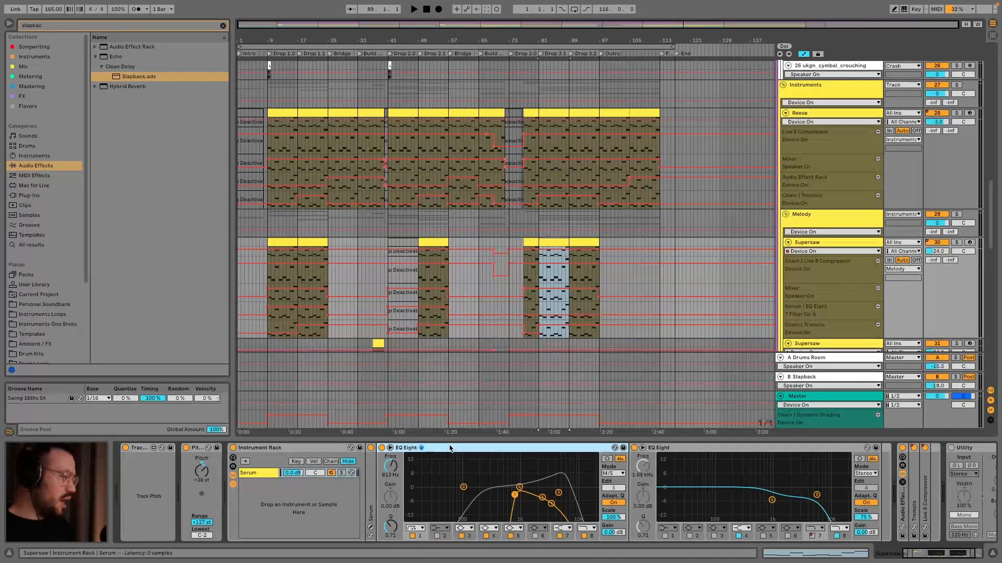
left_click(623, 489)
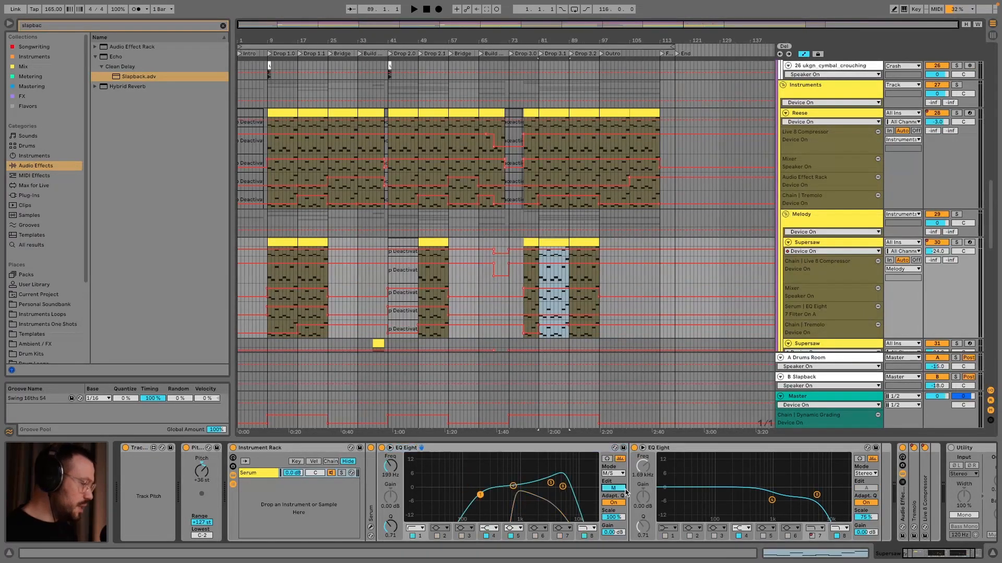
left_click(624, 489)
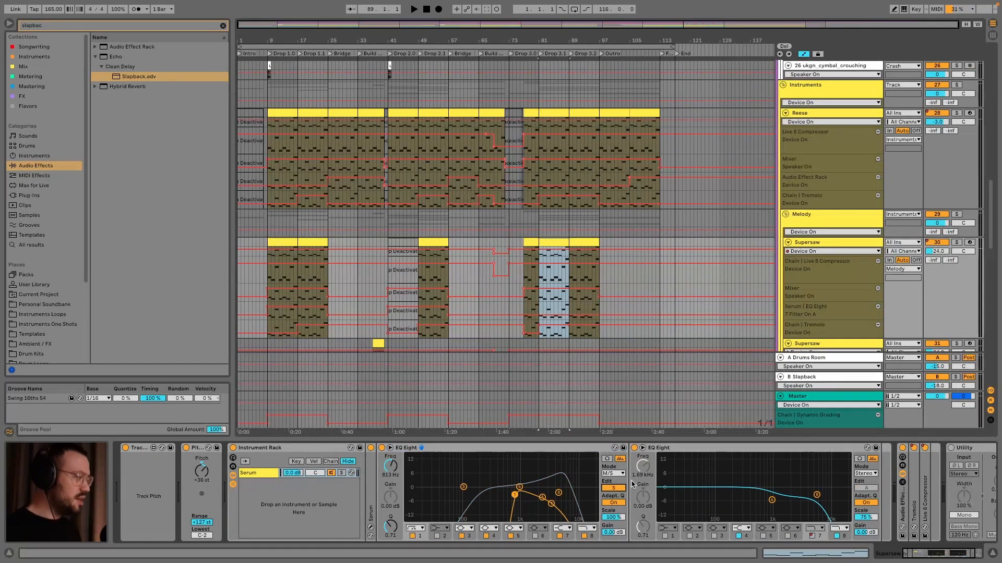
Solo the Supersaw track and play Drop 3.1, comparing the sound with its mid/side EQ Eight bypassed and enabled
left_click(956, 243)
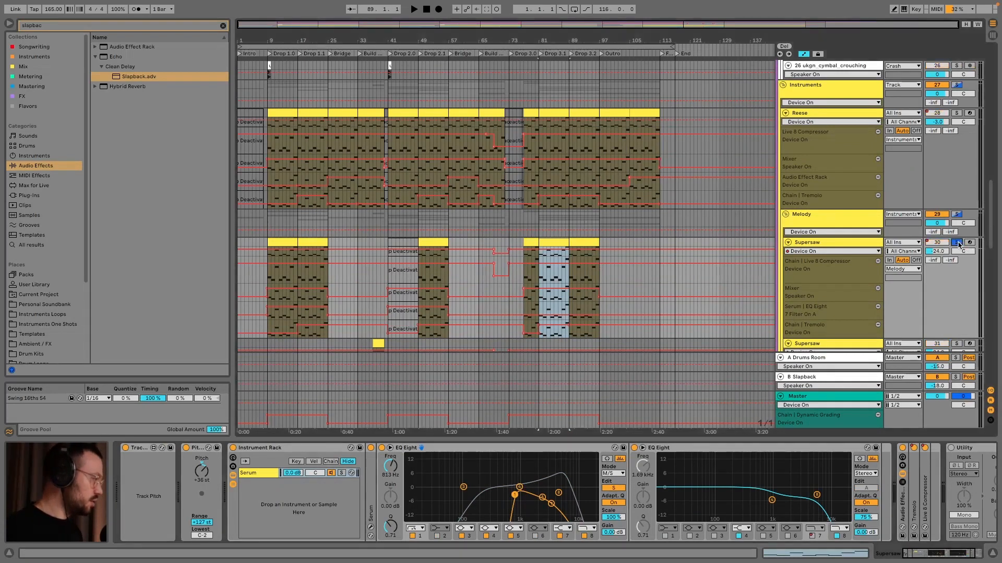
key("space")
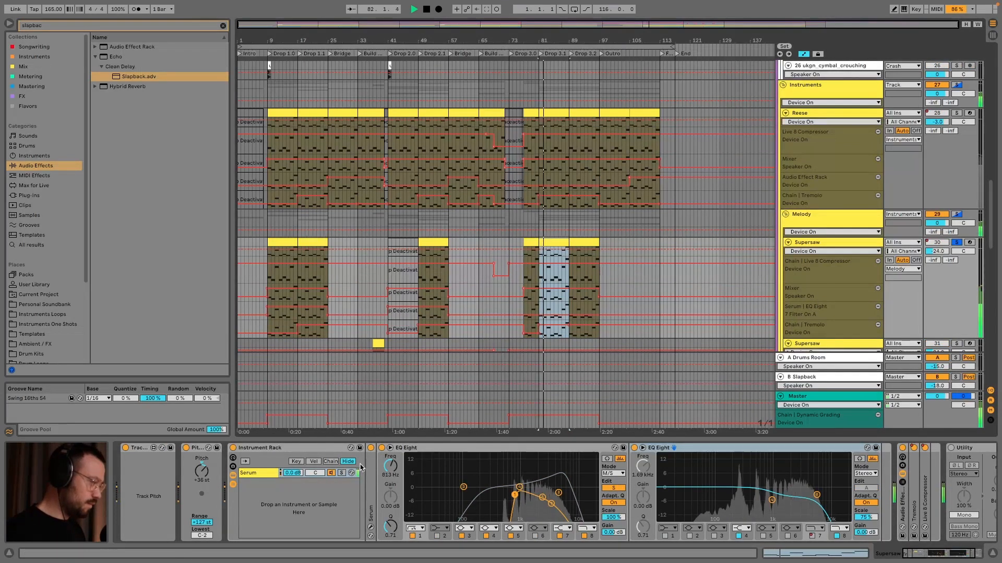
left_click(381, 448)
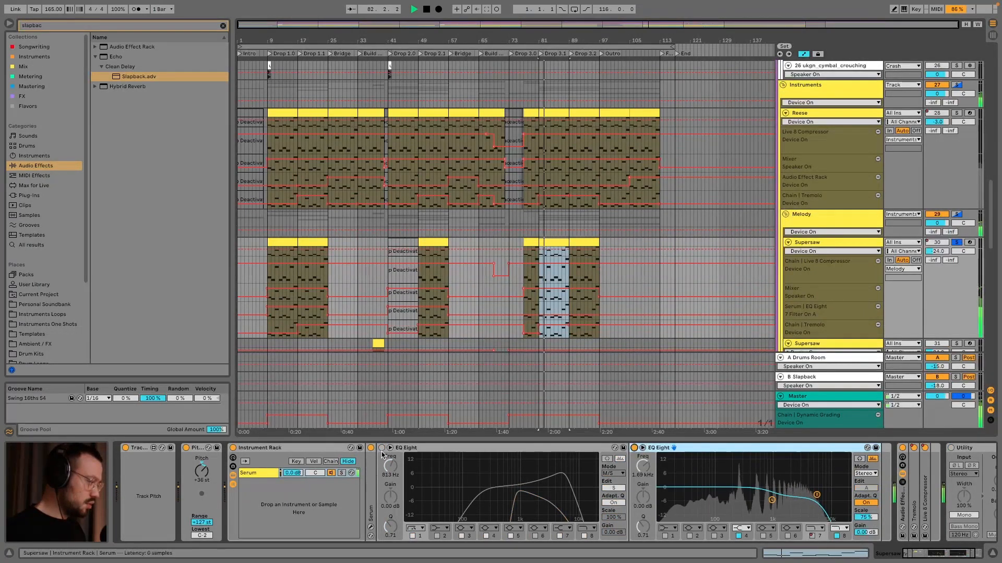
key("space")
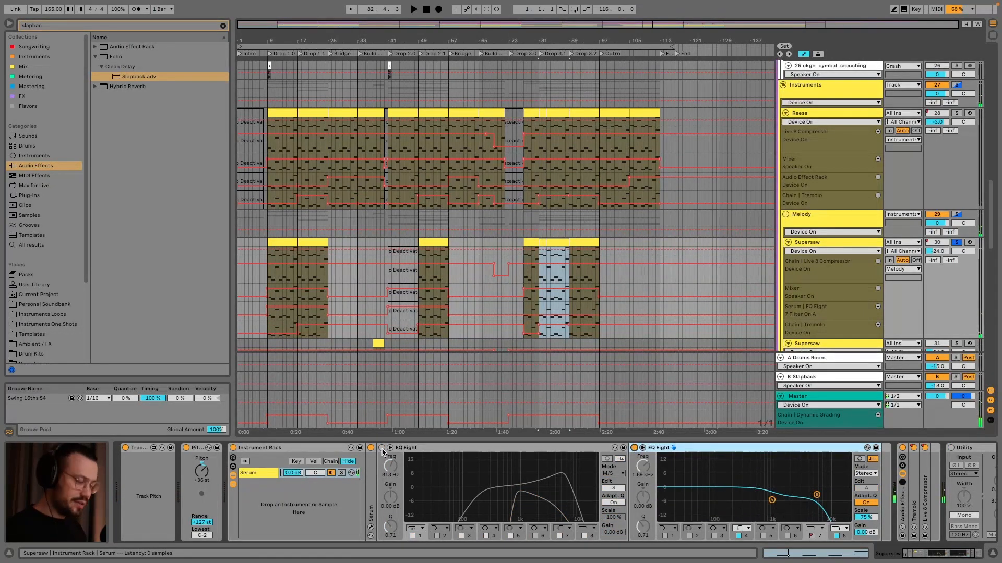
left_click(381, 448)
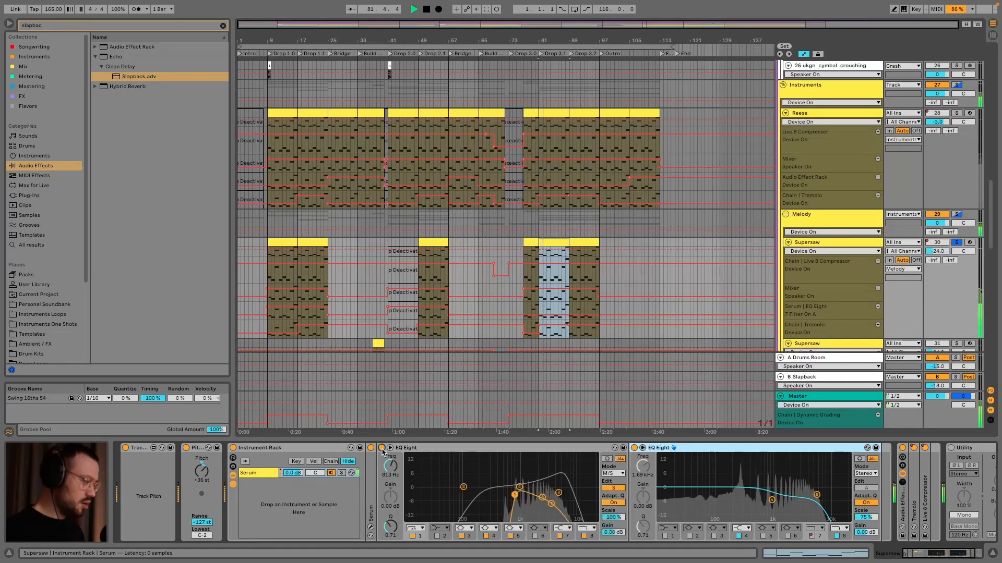
left_click(381, 448)
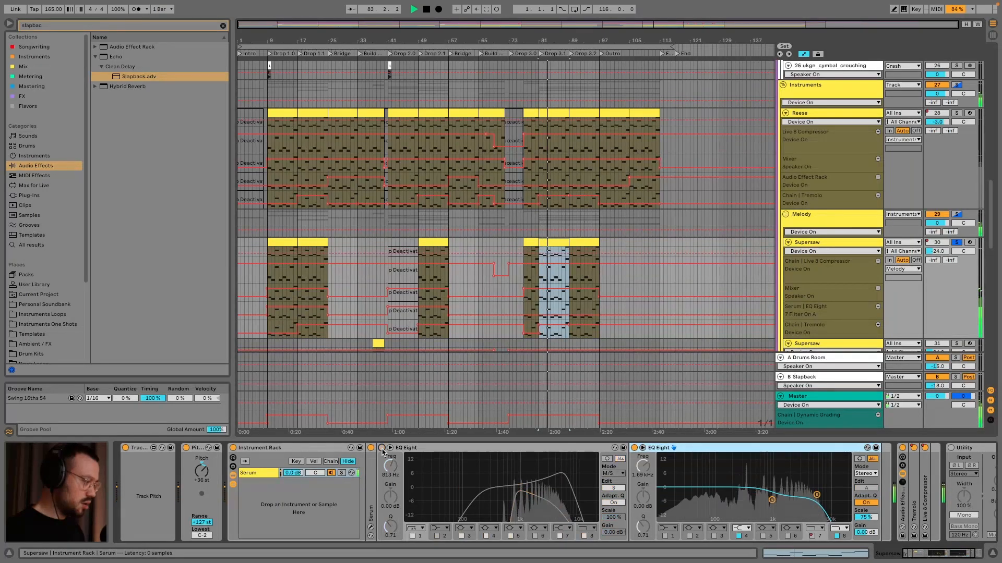
left_click(381, 448)
key("space")
Temporarily solo the Mono chain of the Master's MS Encoder and compare Supersaw playback with its mid/side EQ Eight off and on
left_click(871, 226)
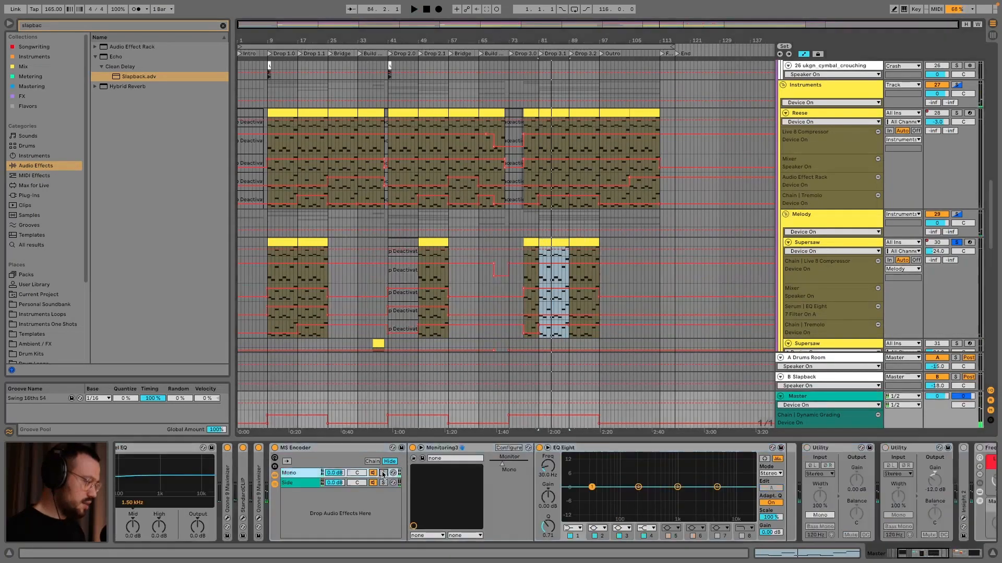
left_click(851, 243)
key("space")
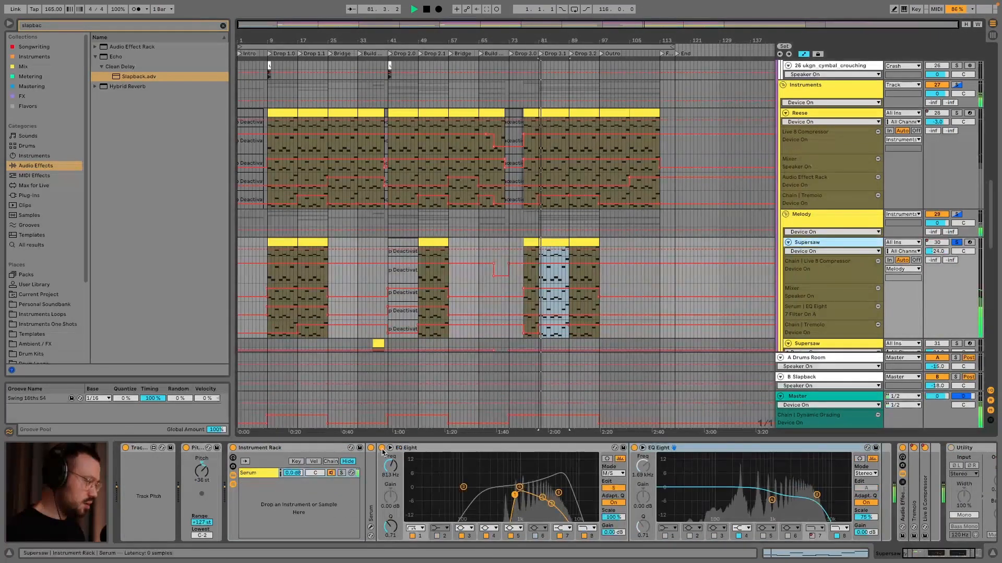
left_click(381, 448)
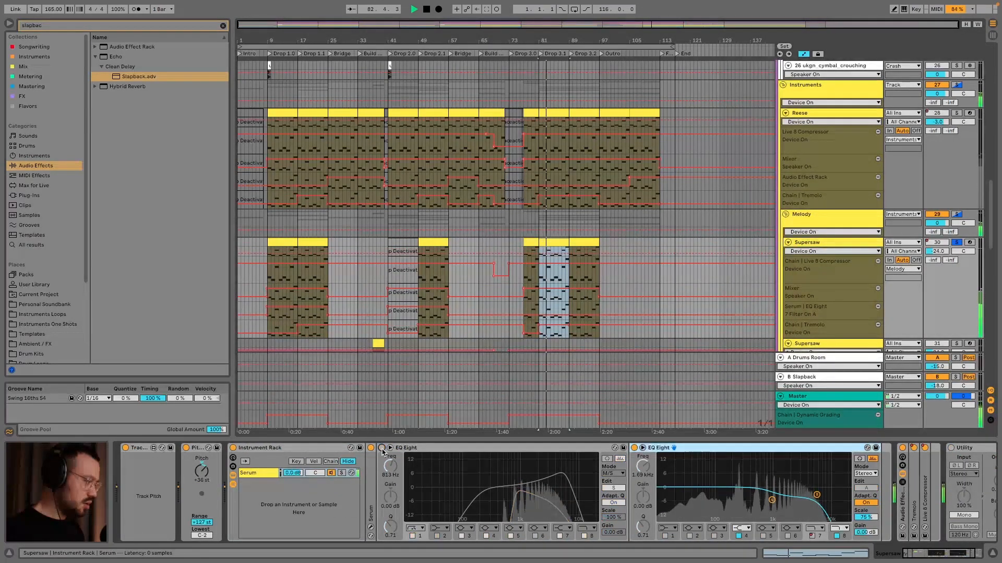
left_click(381, 448)
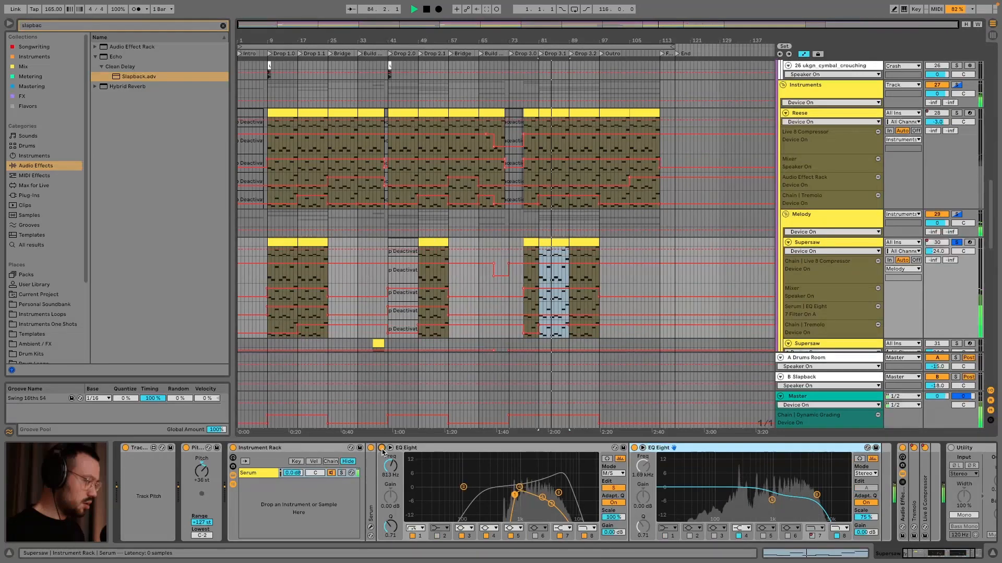
left_click(813, 405)
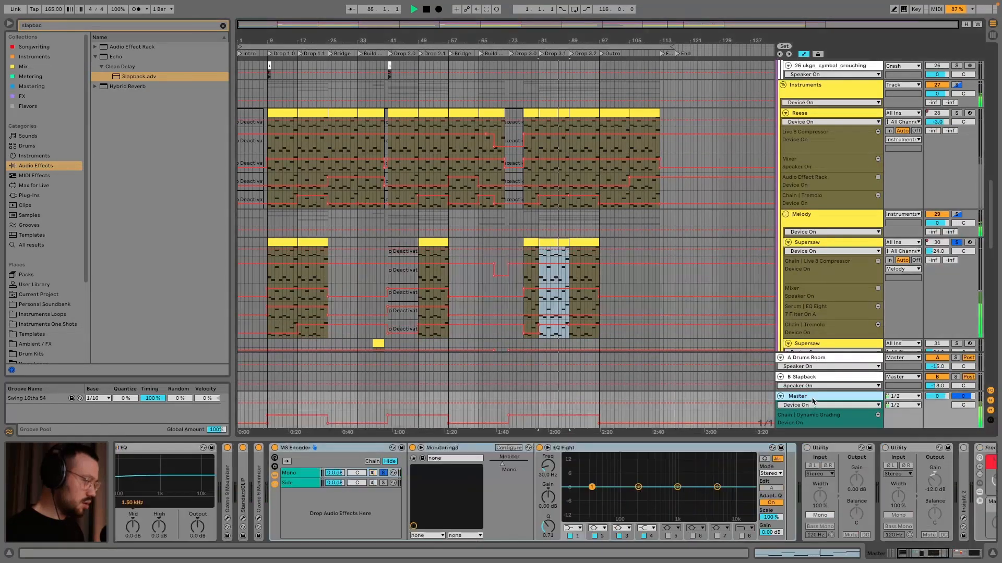
left_click(383, 473)
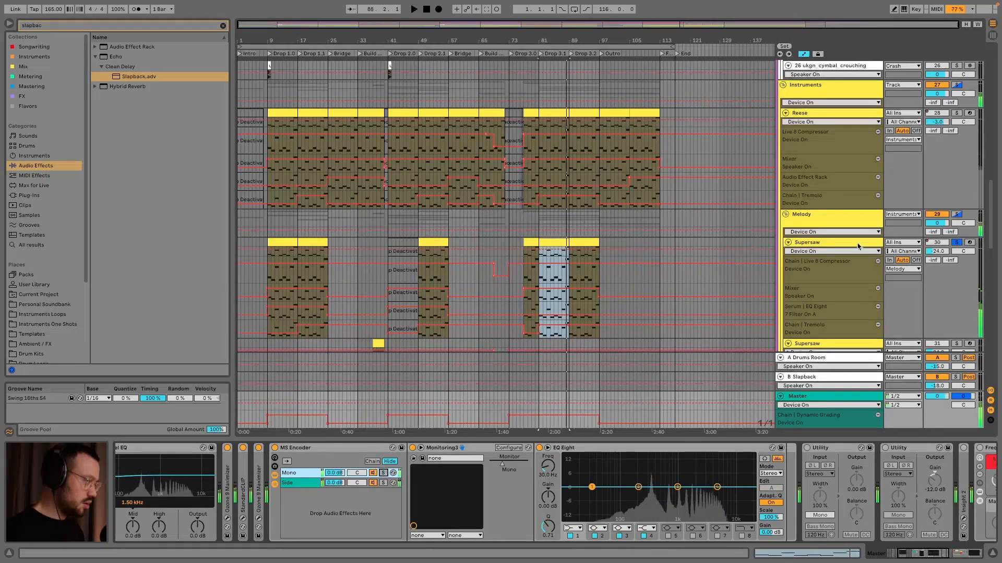
Return to the Supersaw's devices and review its first EQ Eight's mid and side edit curves once more
left_click(858, 246)
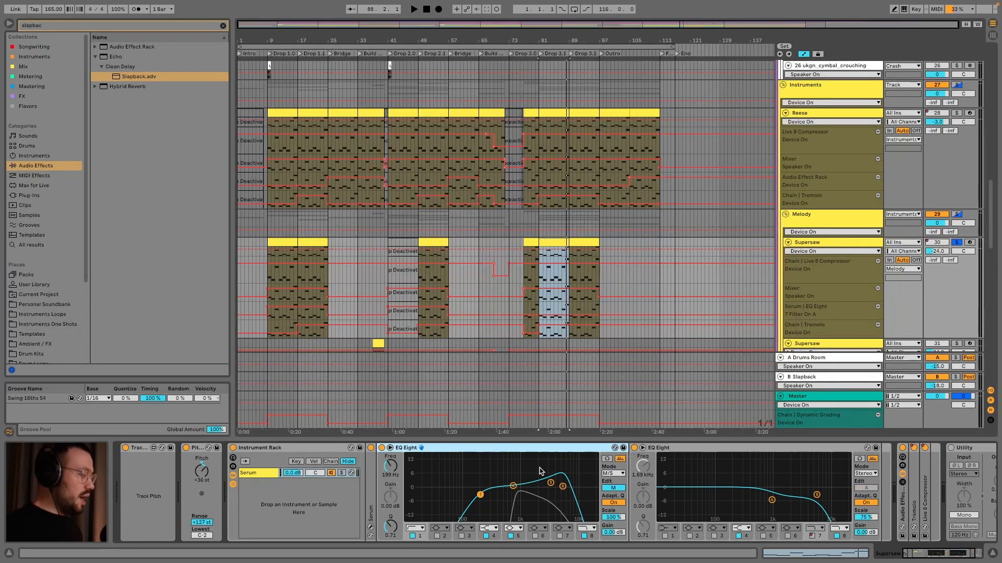
left_click(615, 489)
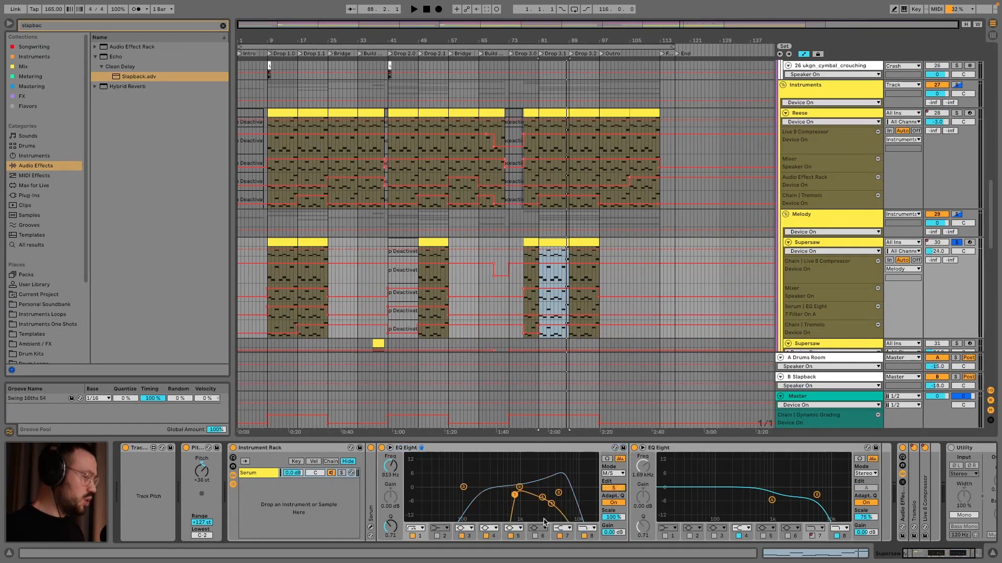
left_click(614, 488)
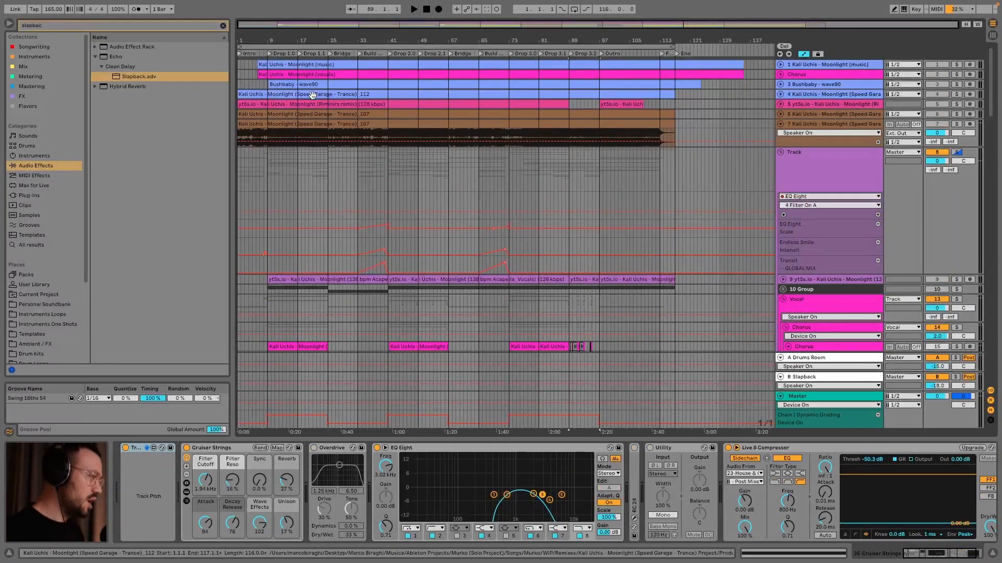
Look at the Bushbaby - wave90 reference track's waveform, fold it again, and unfold the Riminirs remix reference on track 5
left_click(777, 83)
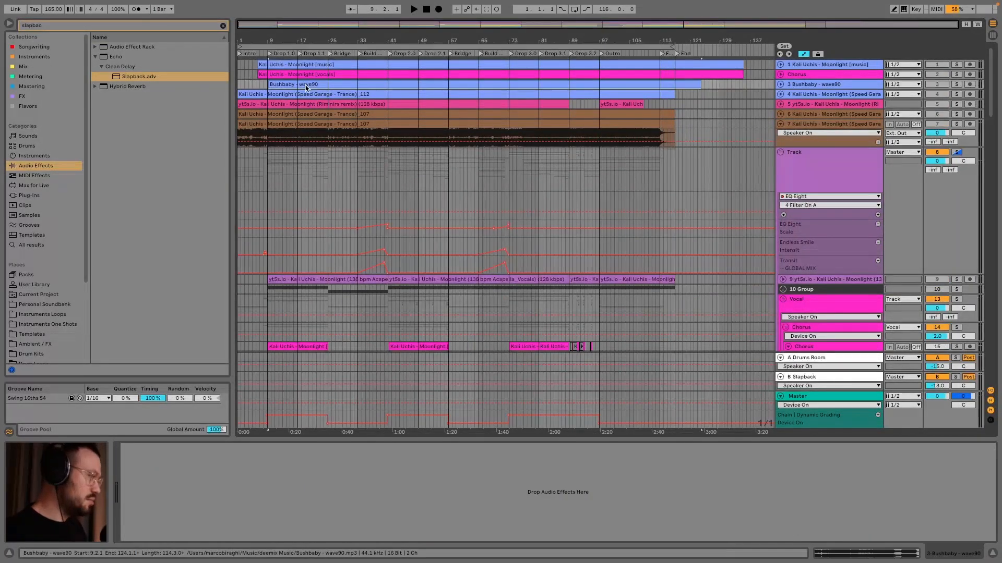
left_click(780, 85)
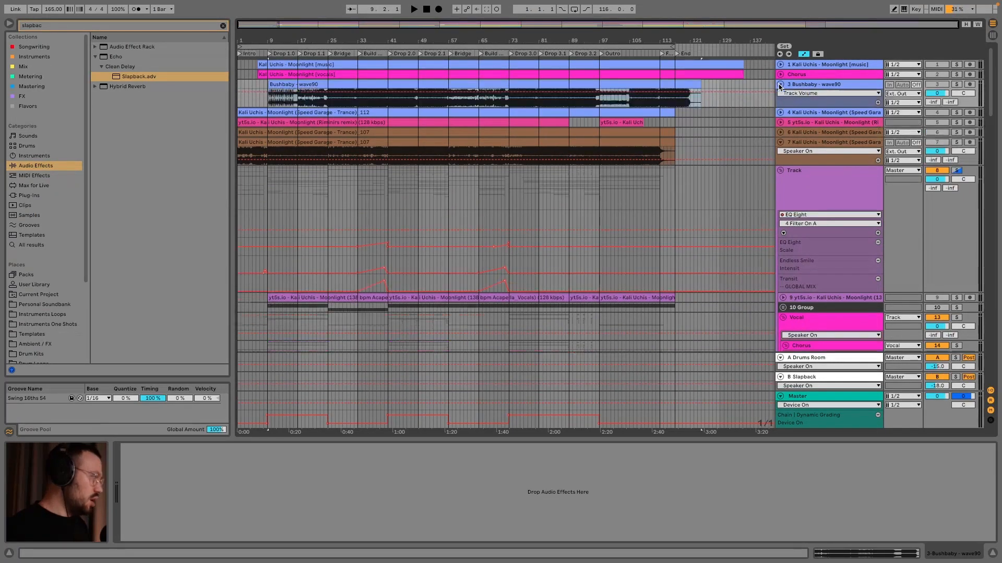
left_click(780, 85)
left_click(781, 104)
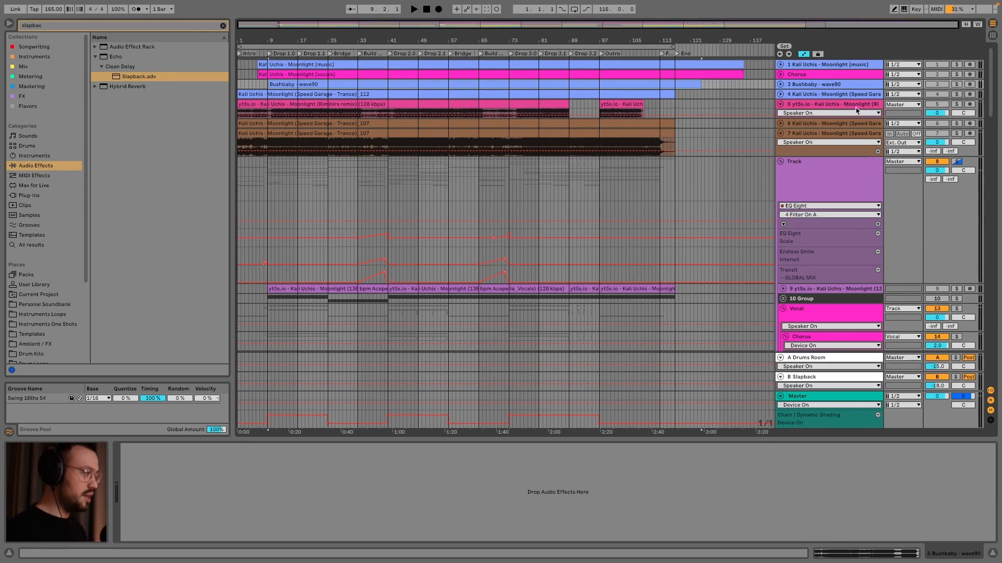
Solo track 7, the Kali Uchis - Moonlight (Speed Garage - Trance) 107 audio, and play it from bar 81
left_click(381, 132)
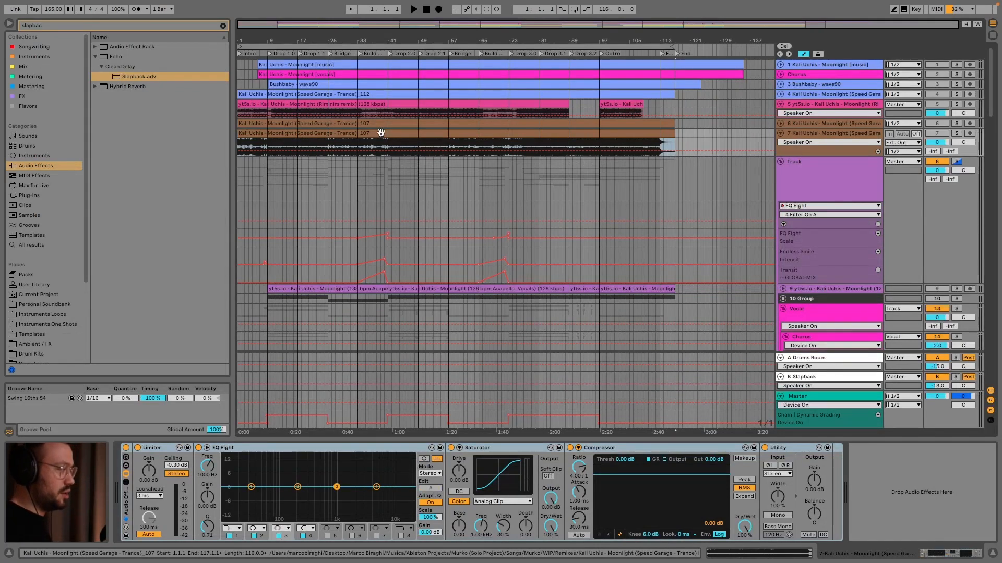
left_click(542, 171)
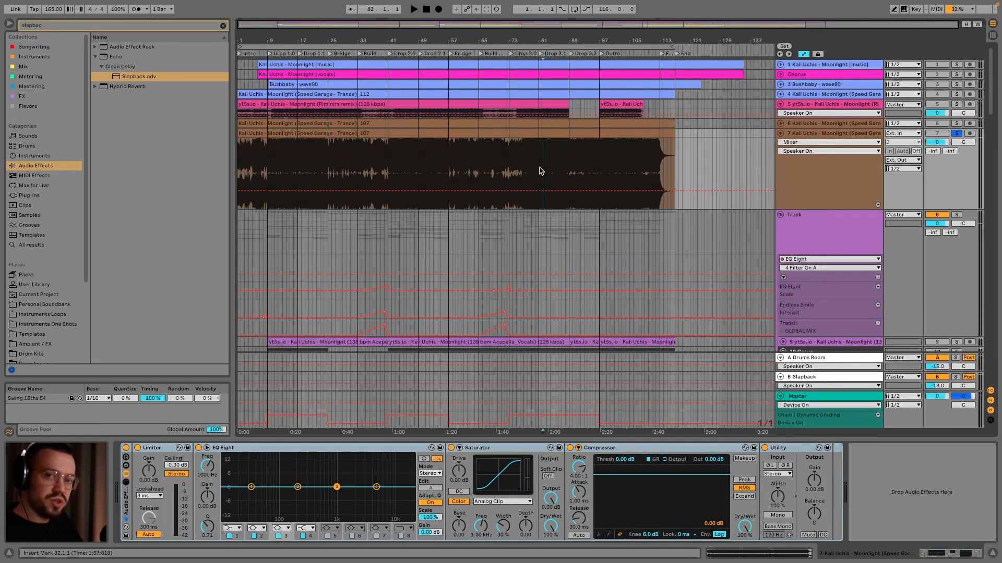
key("Left")
key("space")
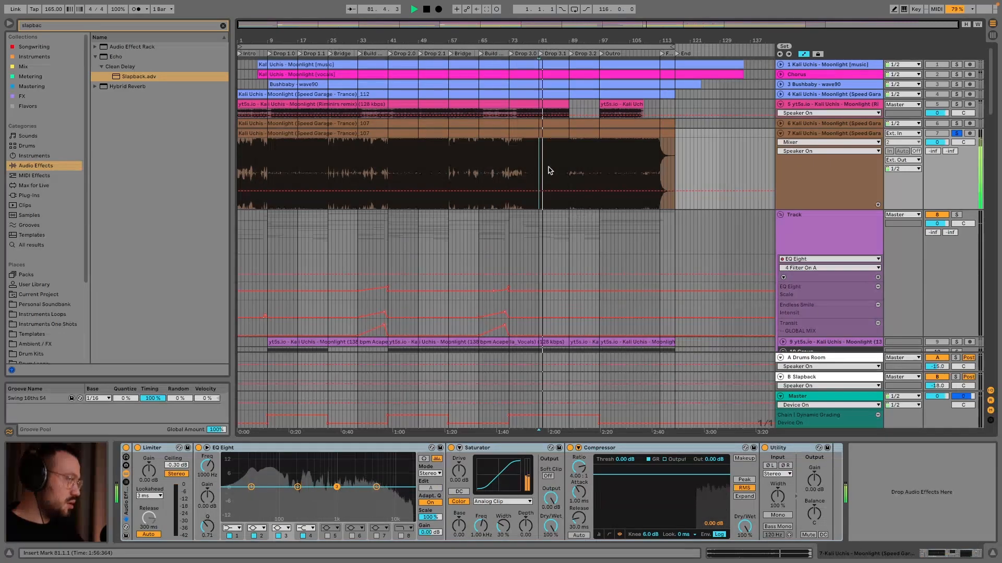
key("space")
Route track 7's output from Ext. Out to Master and play it from bar 81 through the master chain
left_click(917, 160)
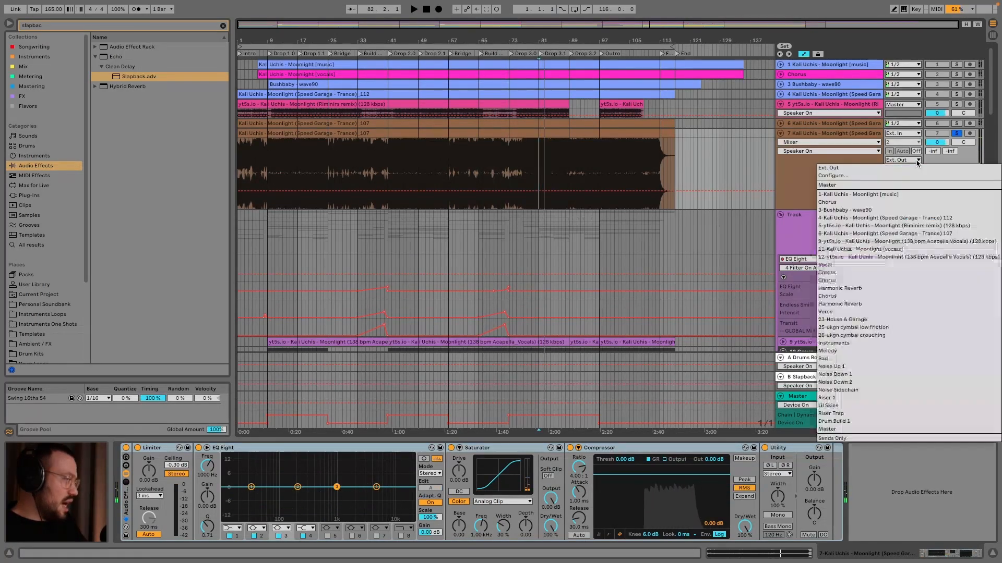
left_click(890, 186)
key("space")
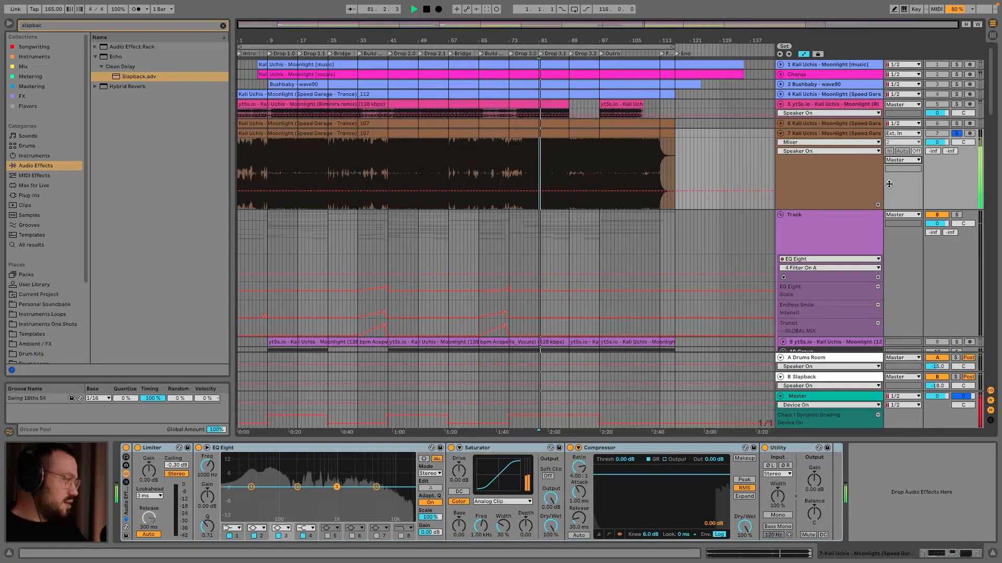
key("space")
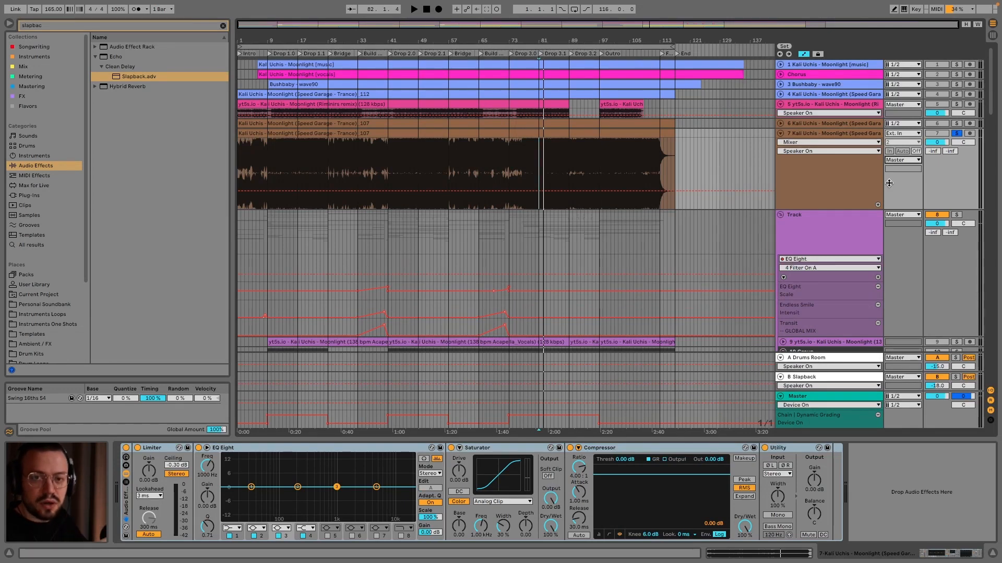
Route track 7's output back to Ext. Out and play the soloed reference from bar 81
left_click(891, 160)
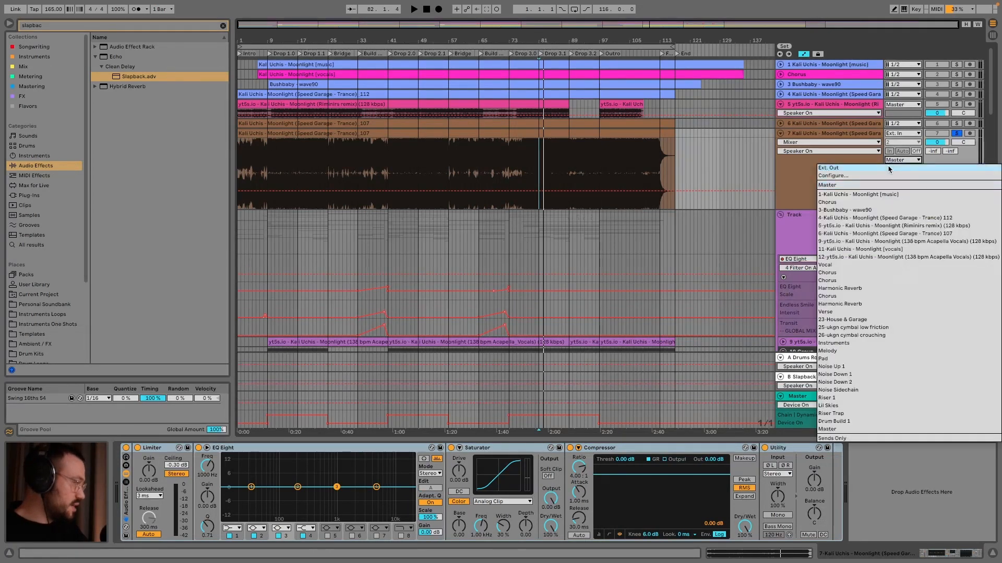
left_click(890, 168)
left_click(539, 151)
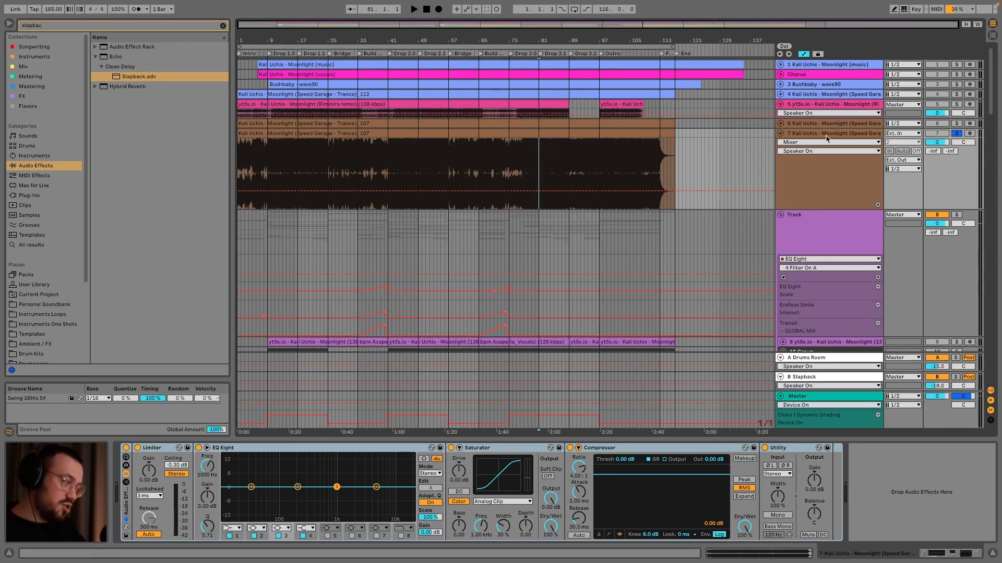
key("space")
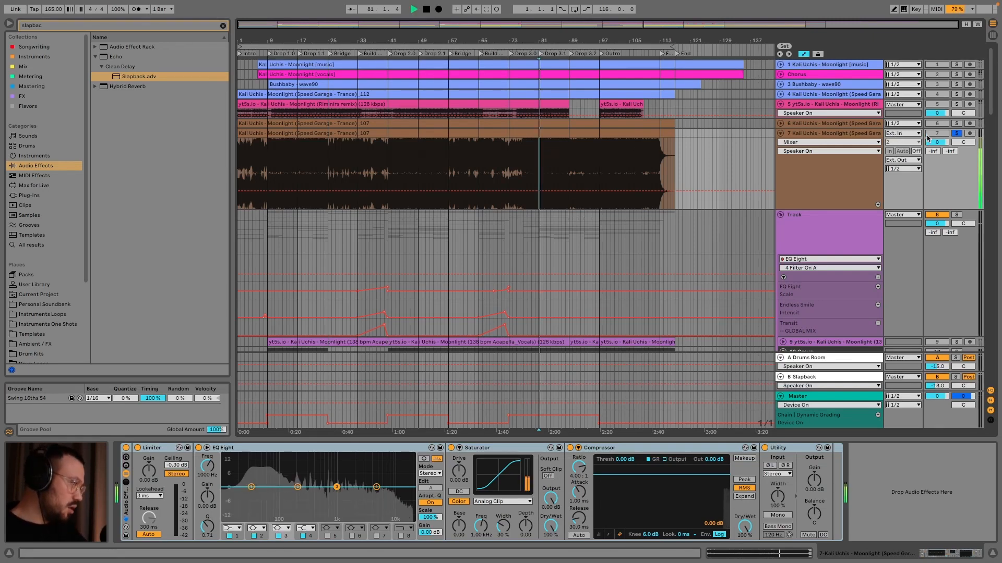
Compare track 7 with the full mix by switching its solo off and on twice during playback, and stop playback
left_click(956, 134)
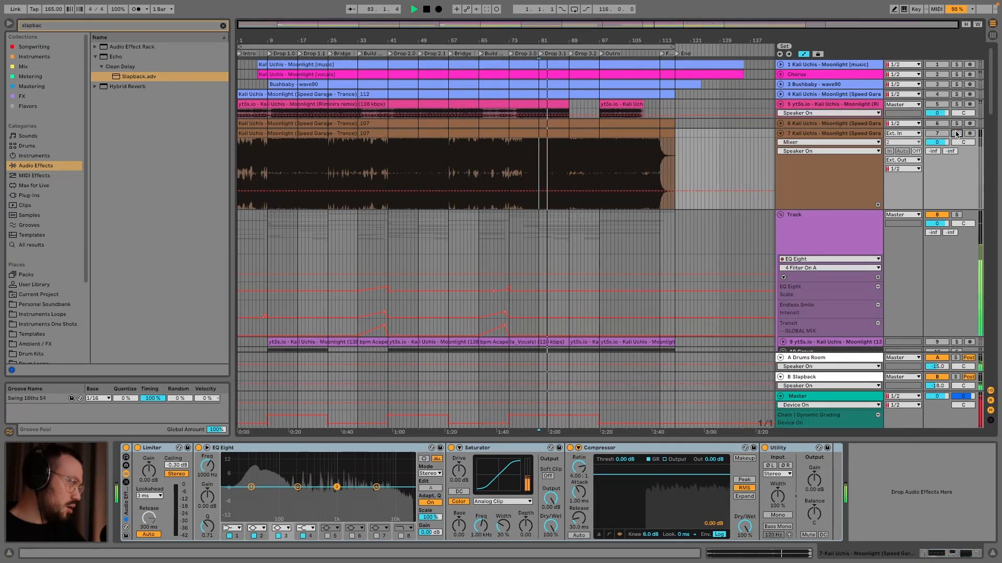
left_click(956, 134)
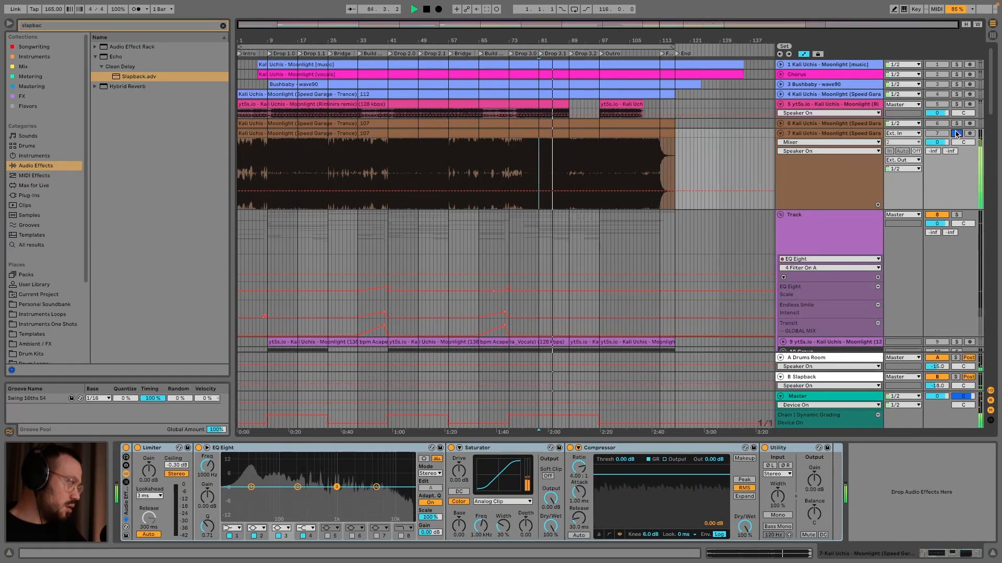
left_click(956, 133)
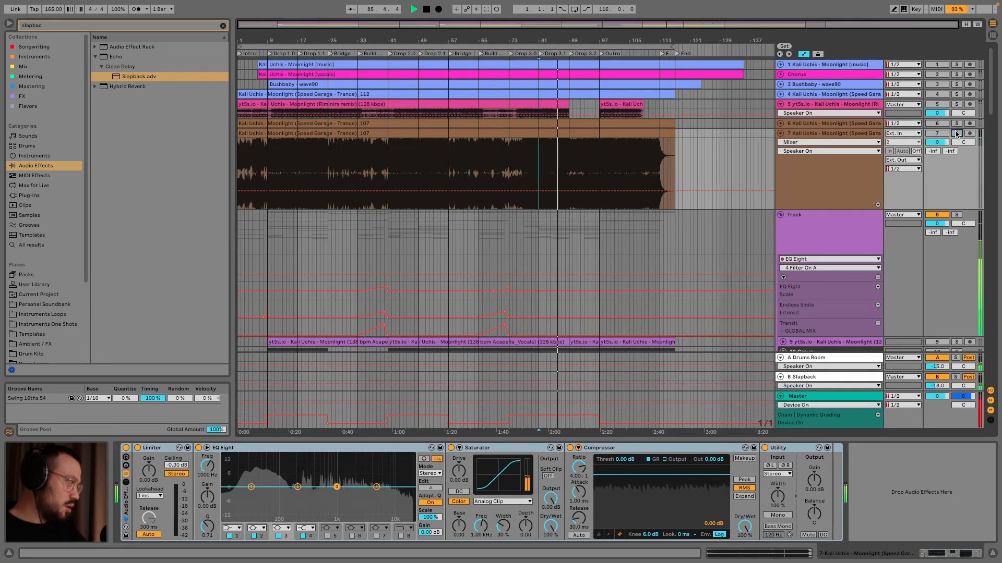
left_click(956, 133)
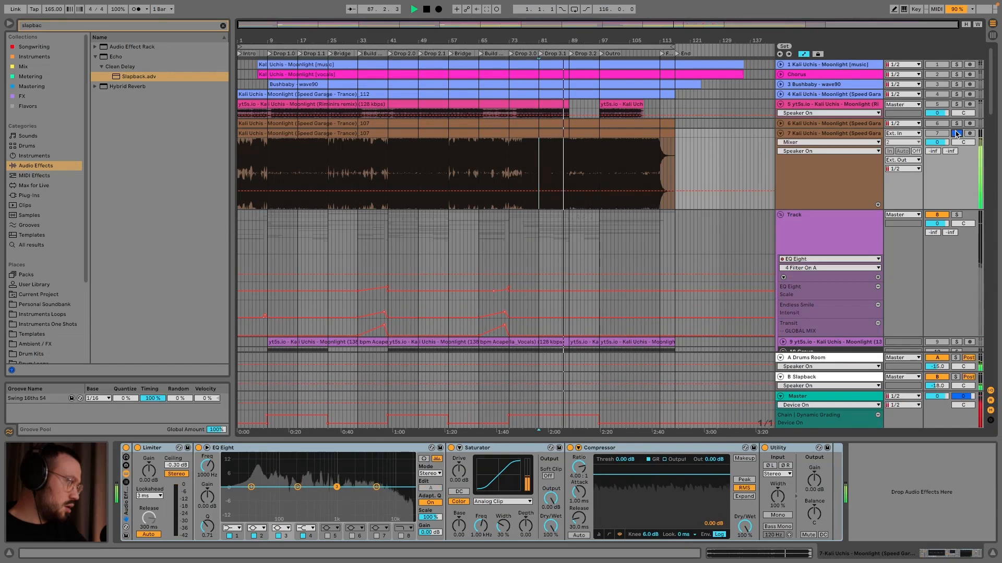
key("space")
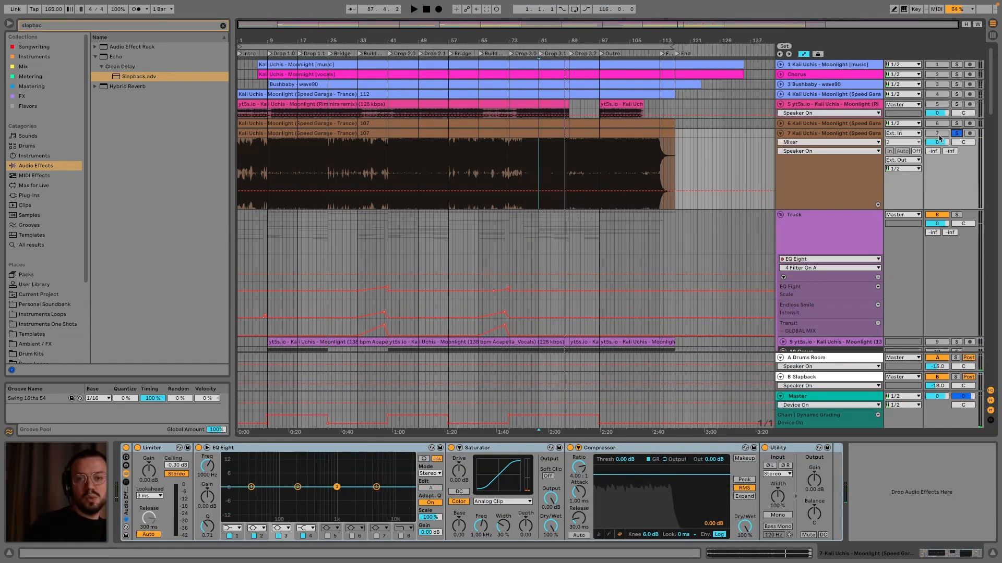